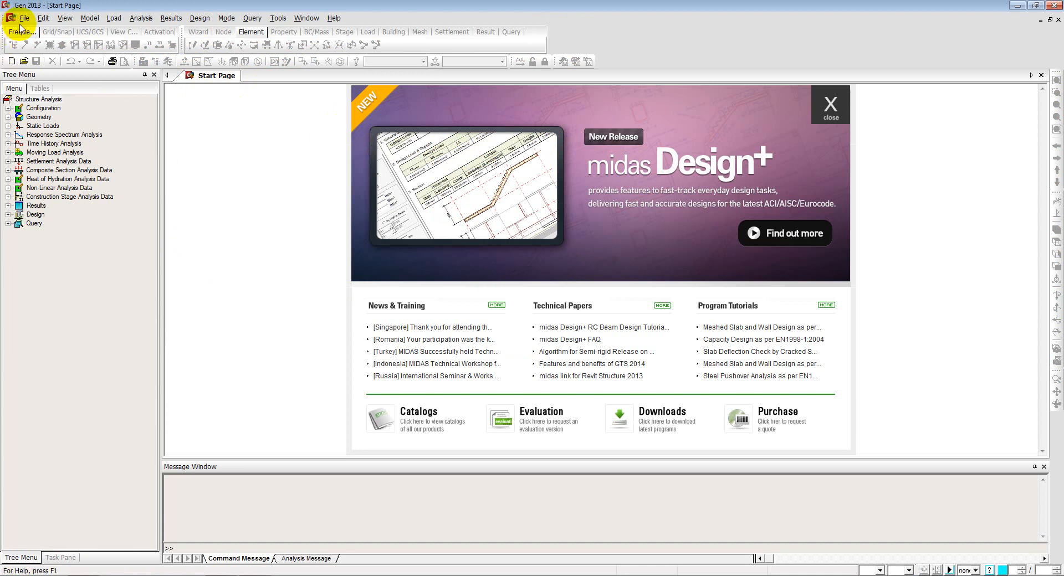
- Create a new project and save it as Example 1 in the Tutorial 1 statically determinate beam folder
click(25, 22)
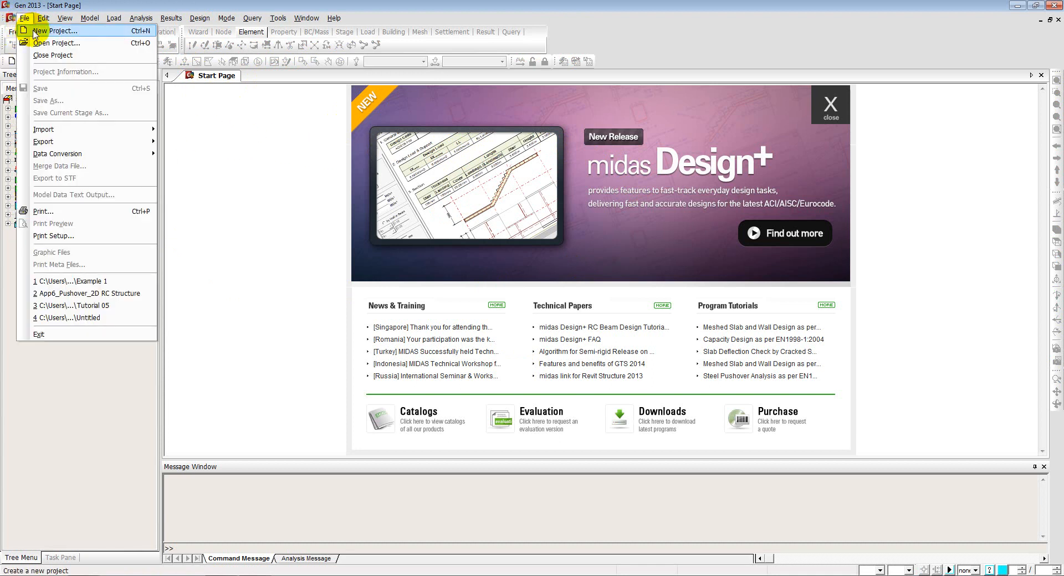
click(34, 31)
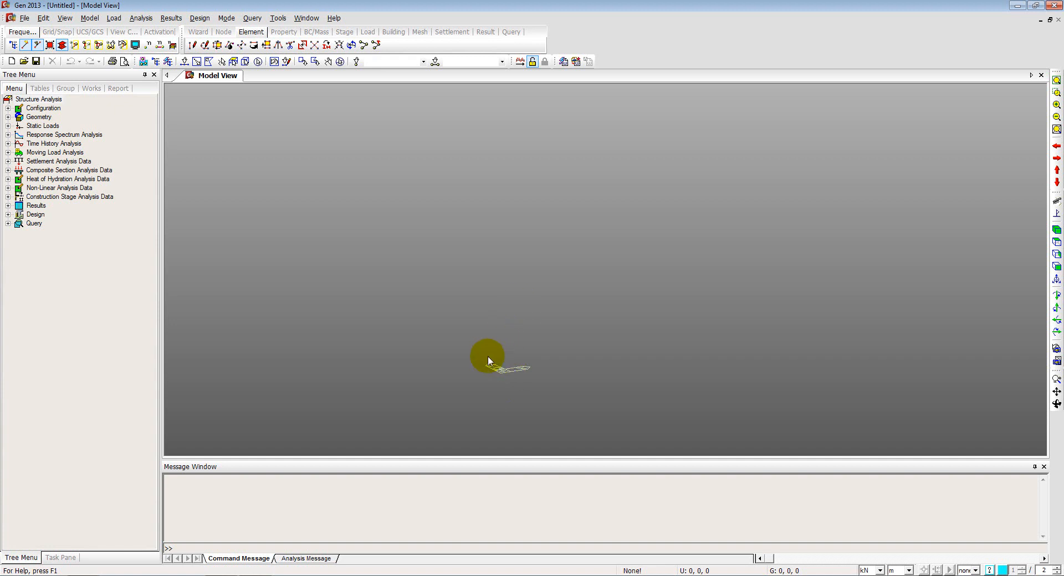
click(25, 20)
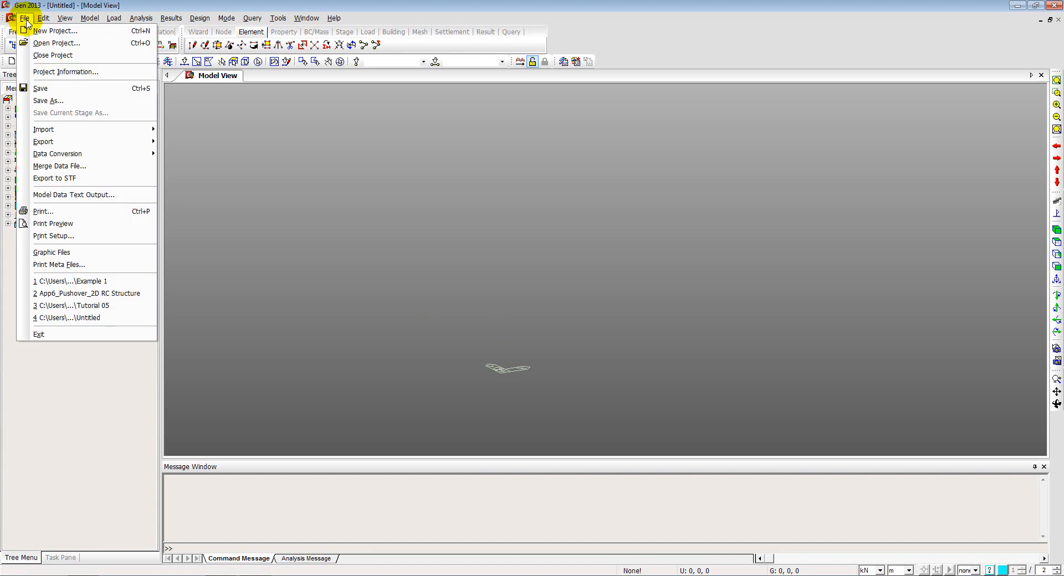
click(41, 88)
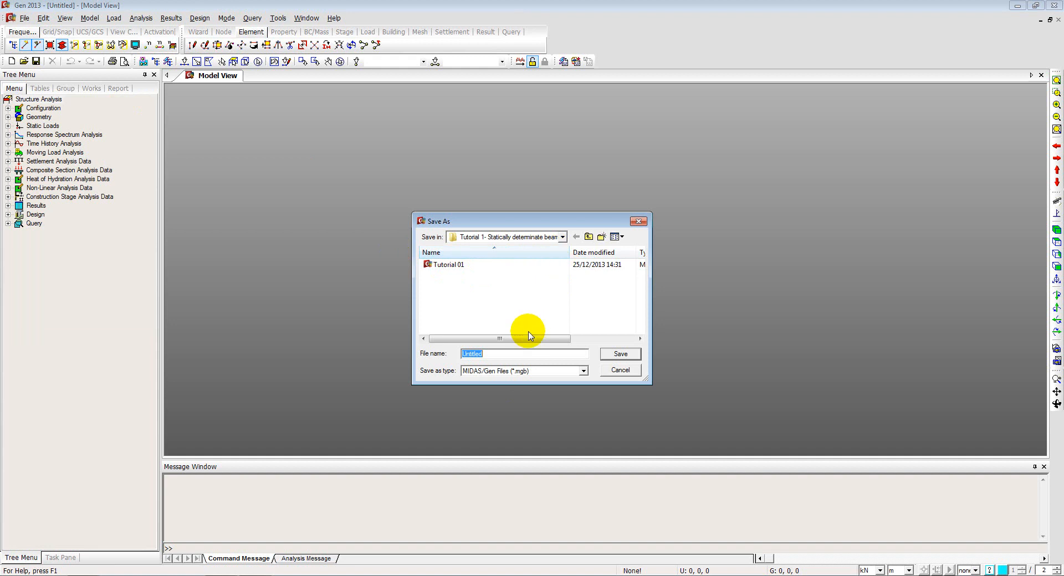
text(Example)
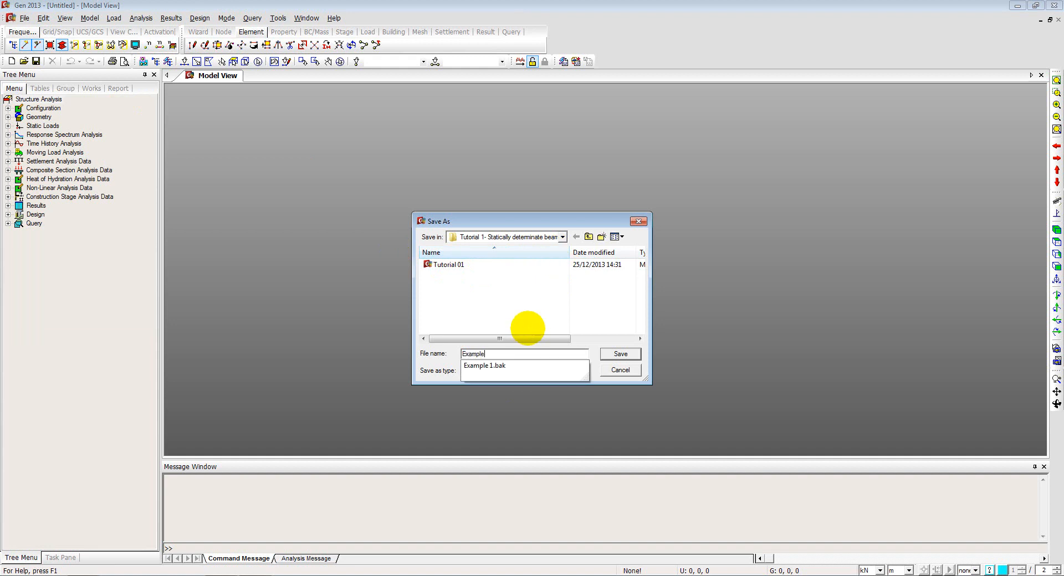
text( 1)
key(Return)
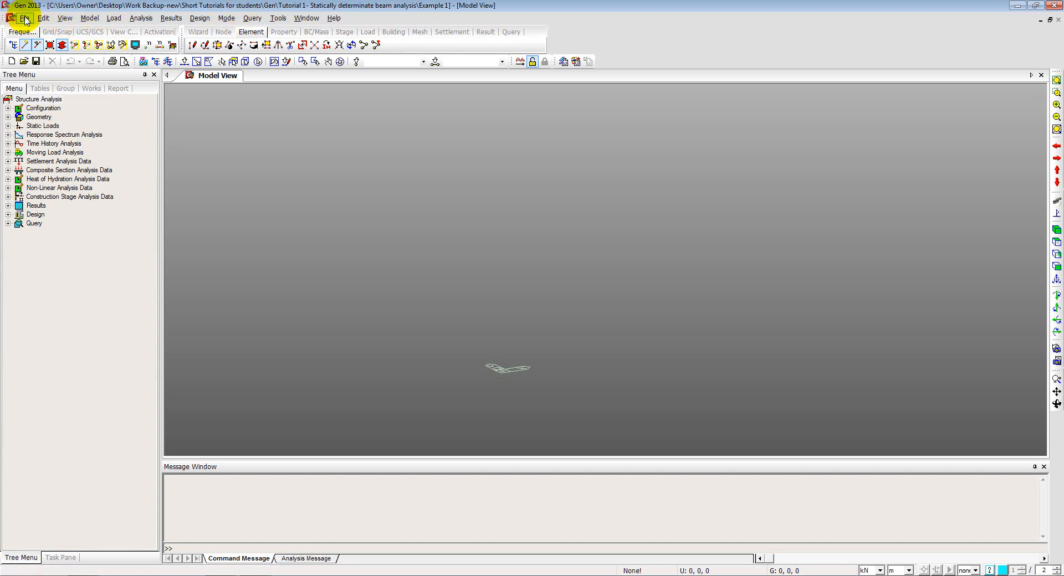
click(70, 21)
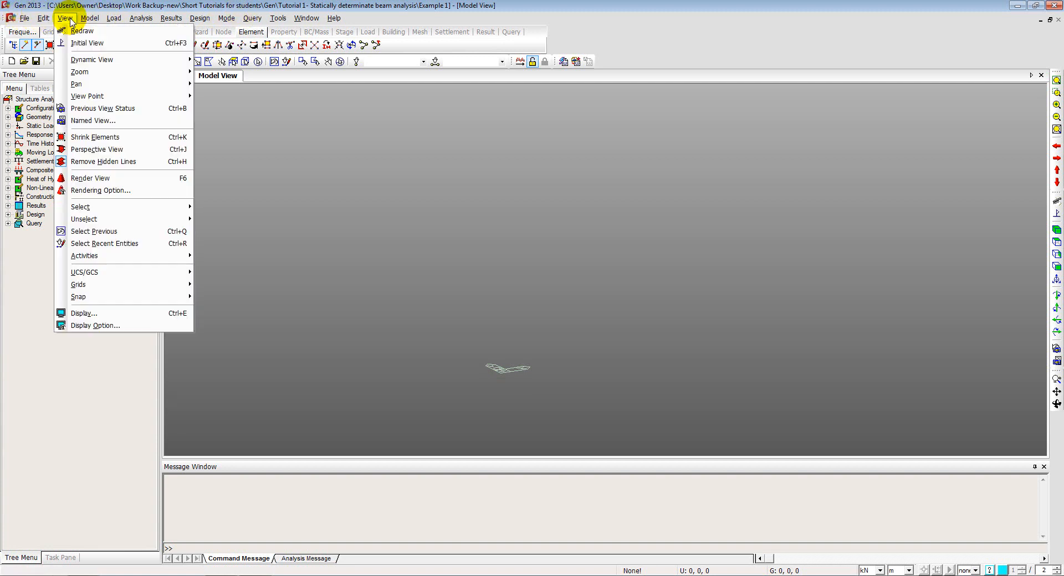
mouse_move(83, 74)
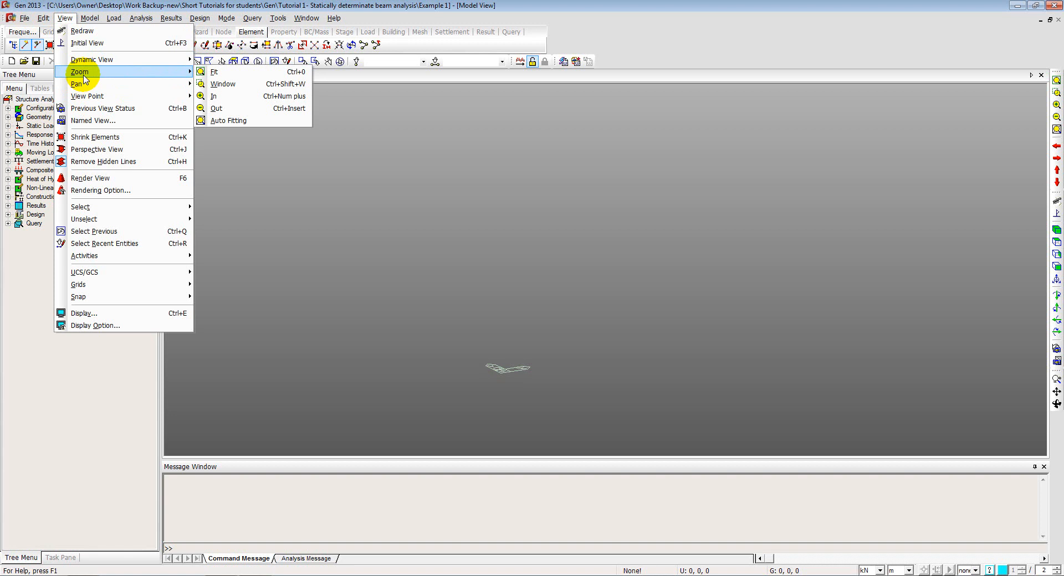
click(92, 19)
click(92, 19)
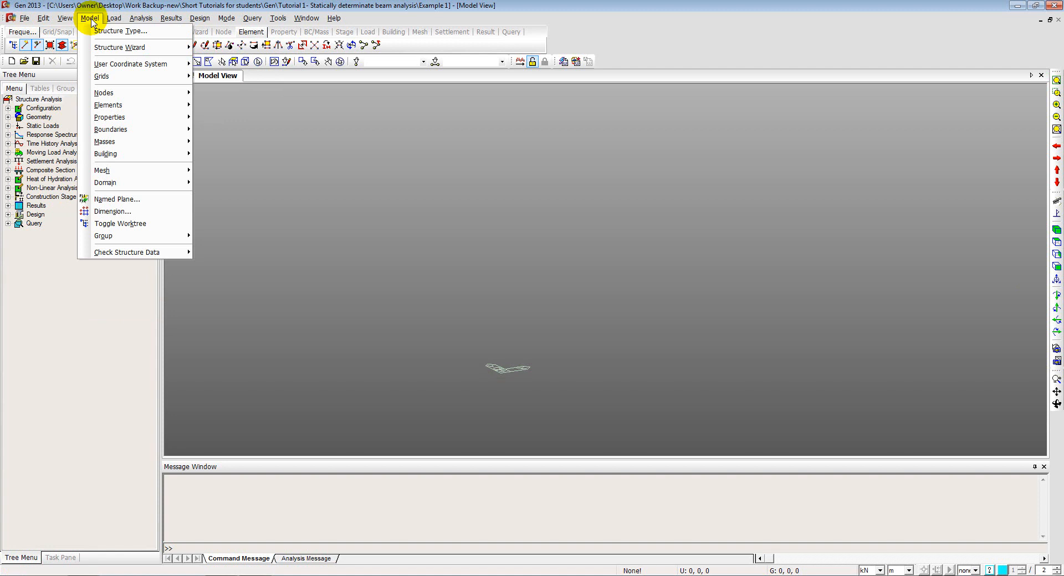
mouse_move(95, 48)
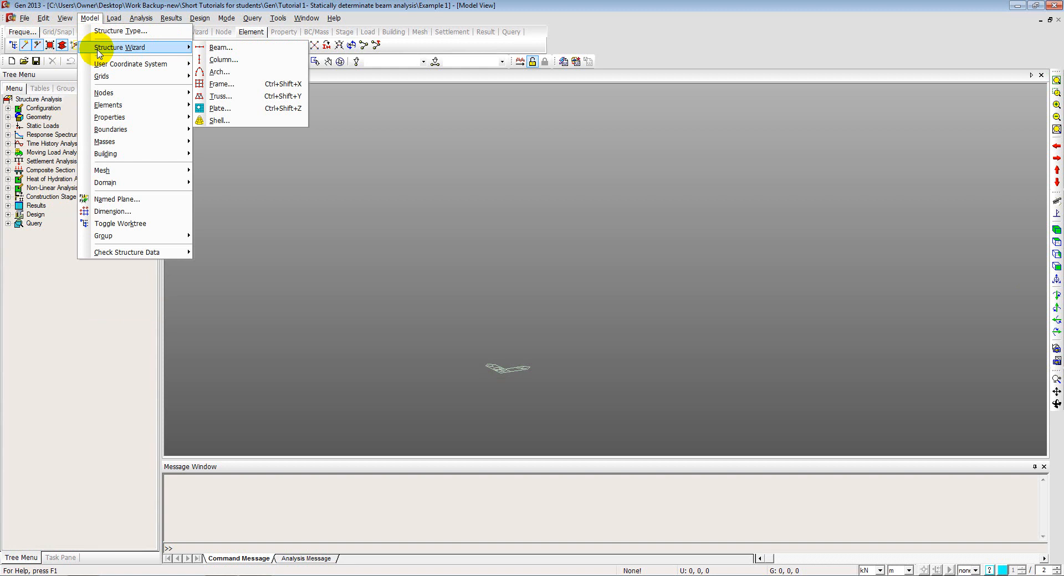
mouse_move(138, 105)
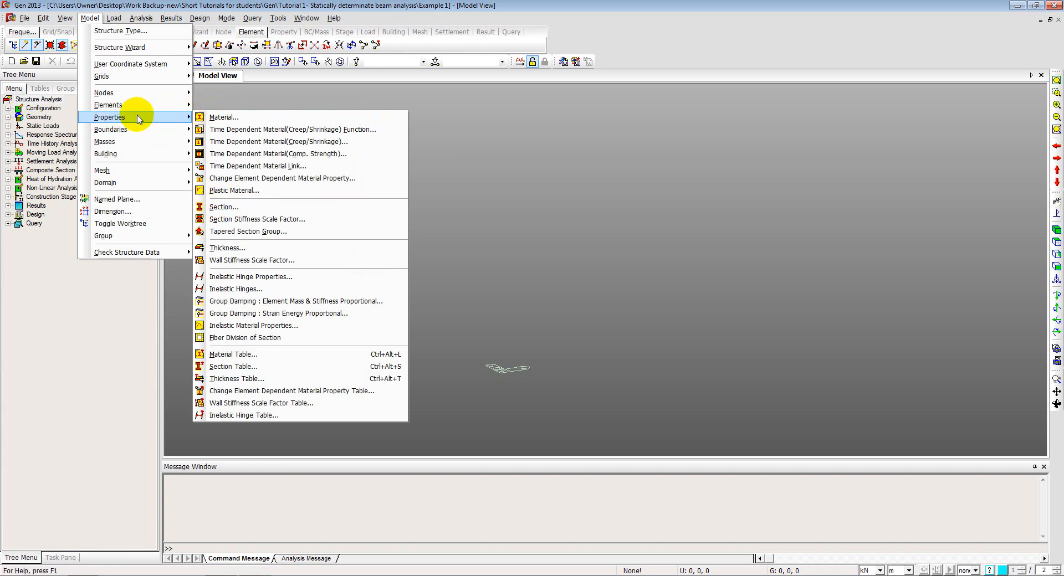
mouse_move(134, 131)
click(115, 20)
click(115, 21)
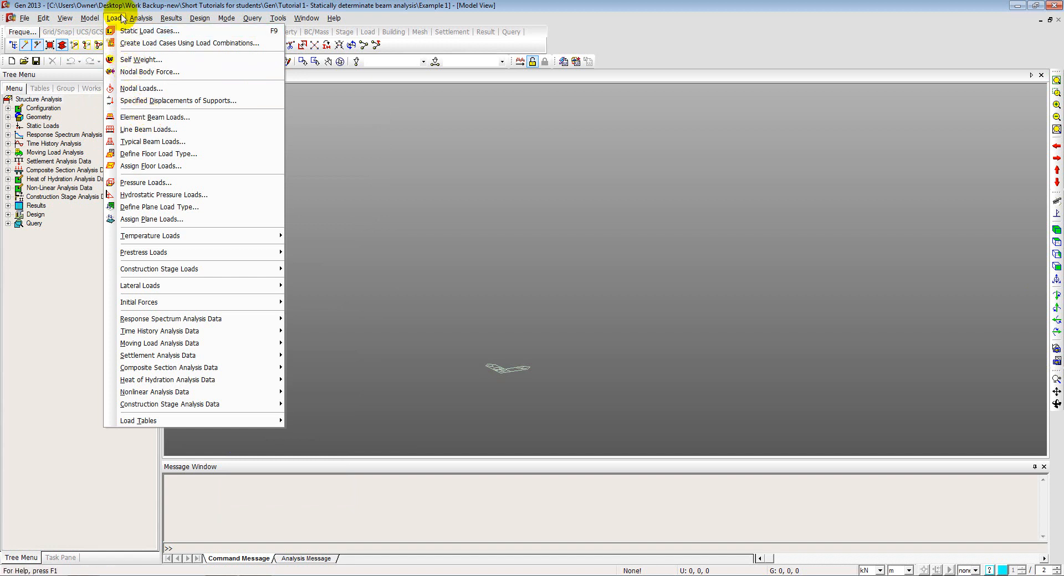
mouse_move(164, 22)
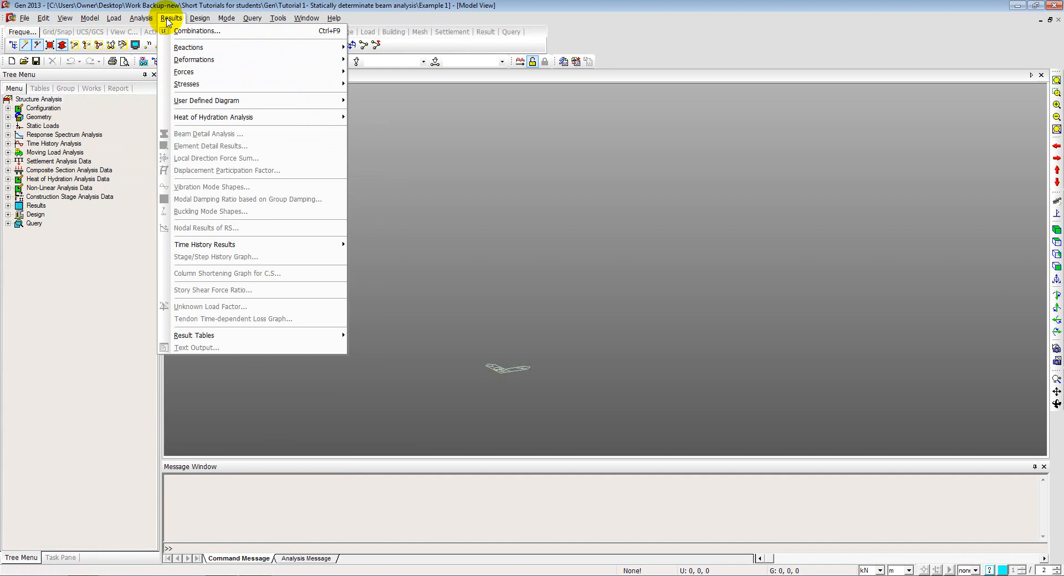
mouse_move(255, 47)
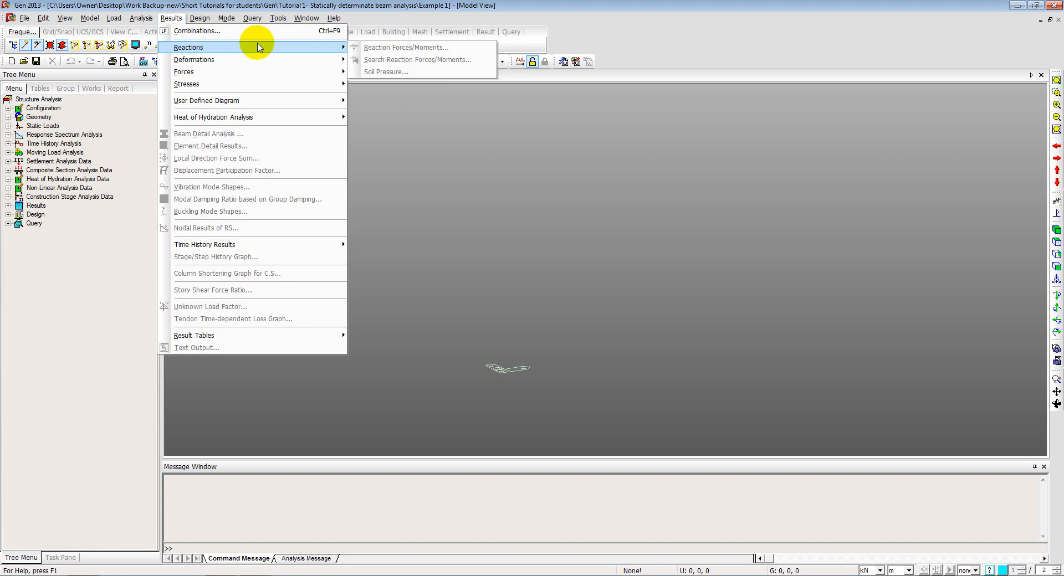
- Confirm the unit system with m for length and kN for force
mouse_move(279, 17)
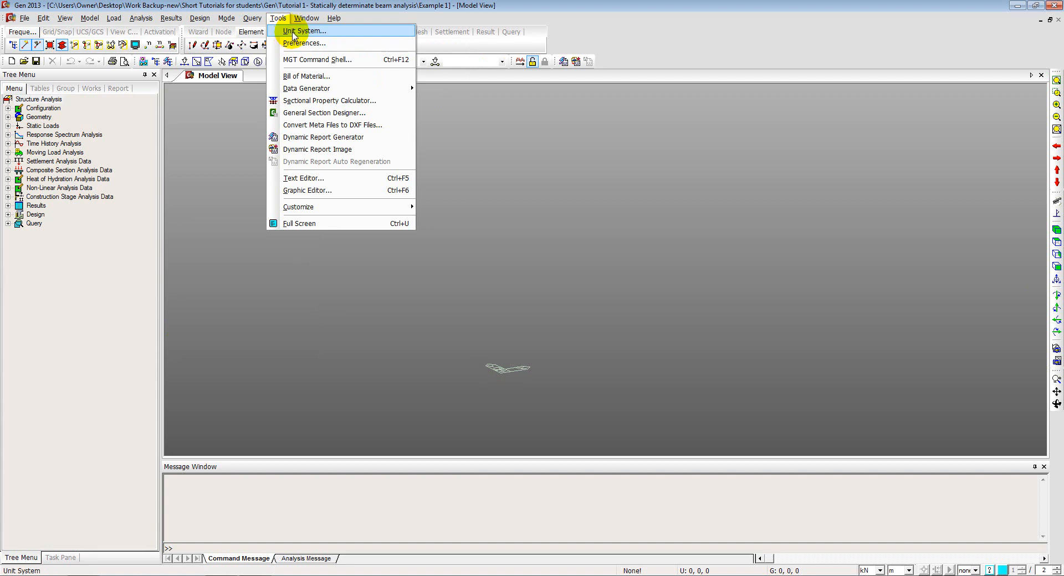
click(294, 32)
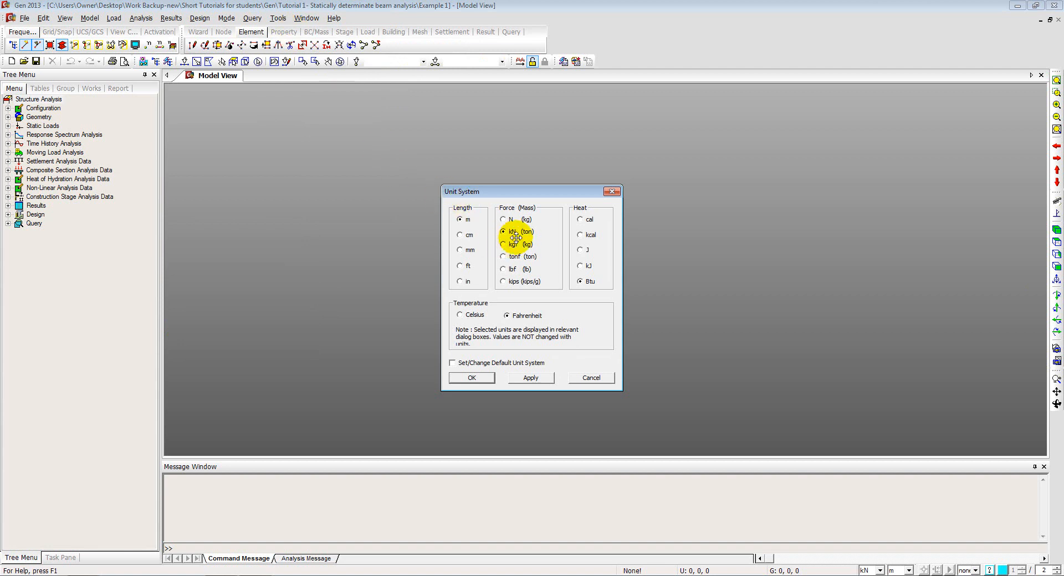
click(472, 378)
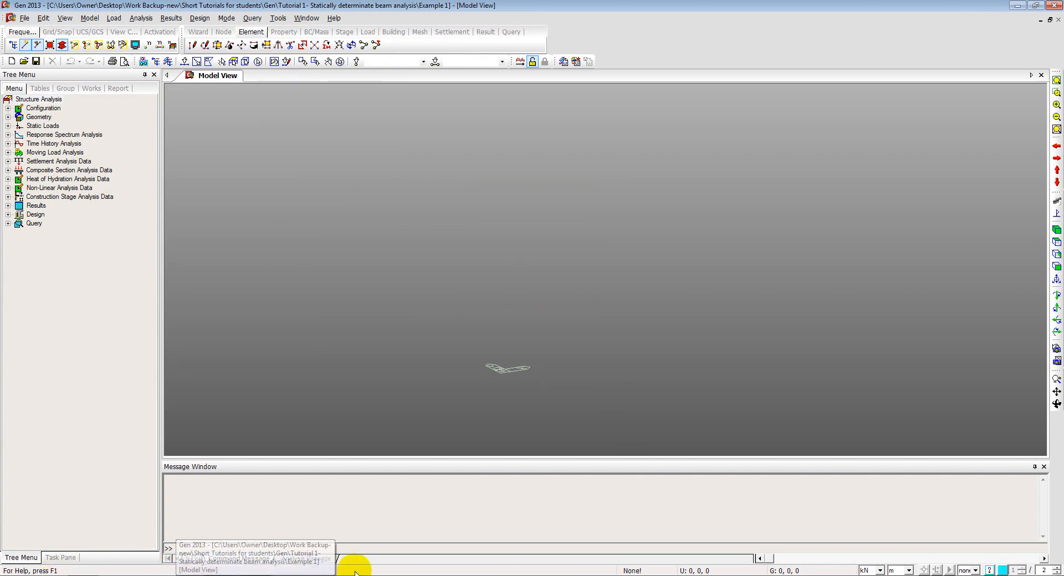
click(880, 571)
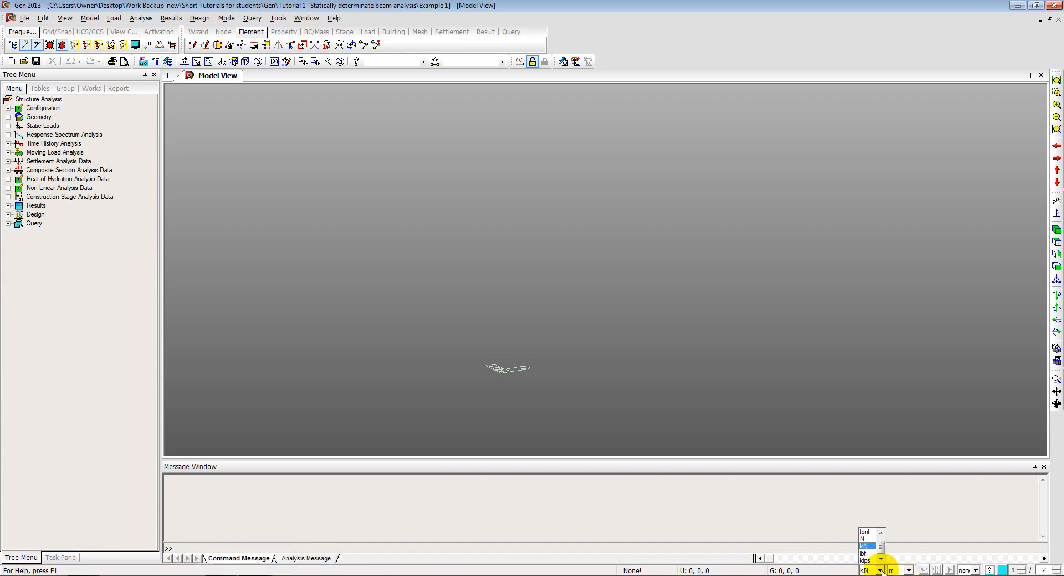
click(880, 571)
click(909, 571)
click(908, 571)
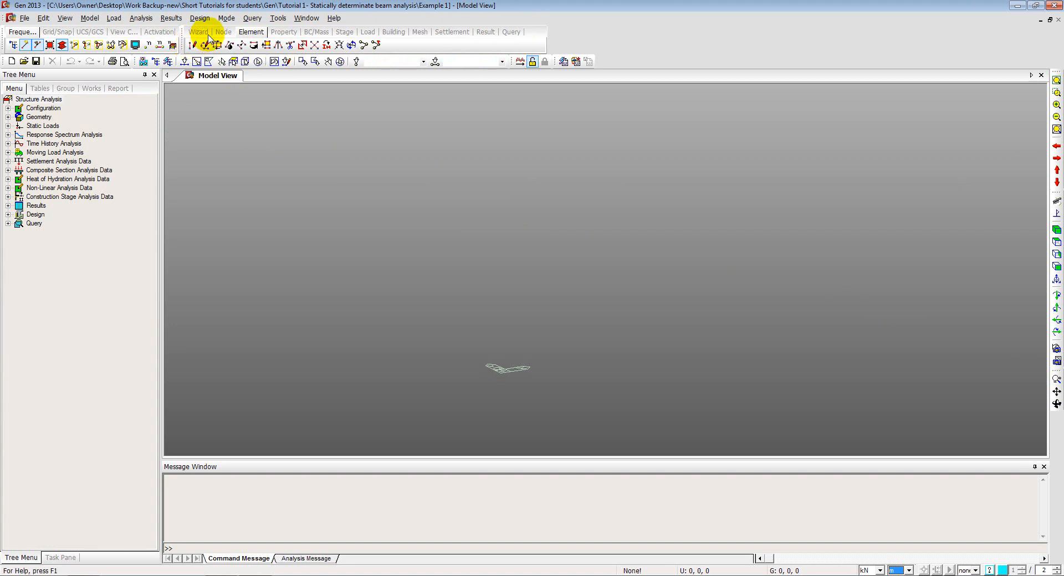
click(87, 18)
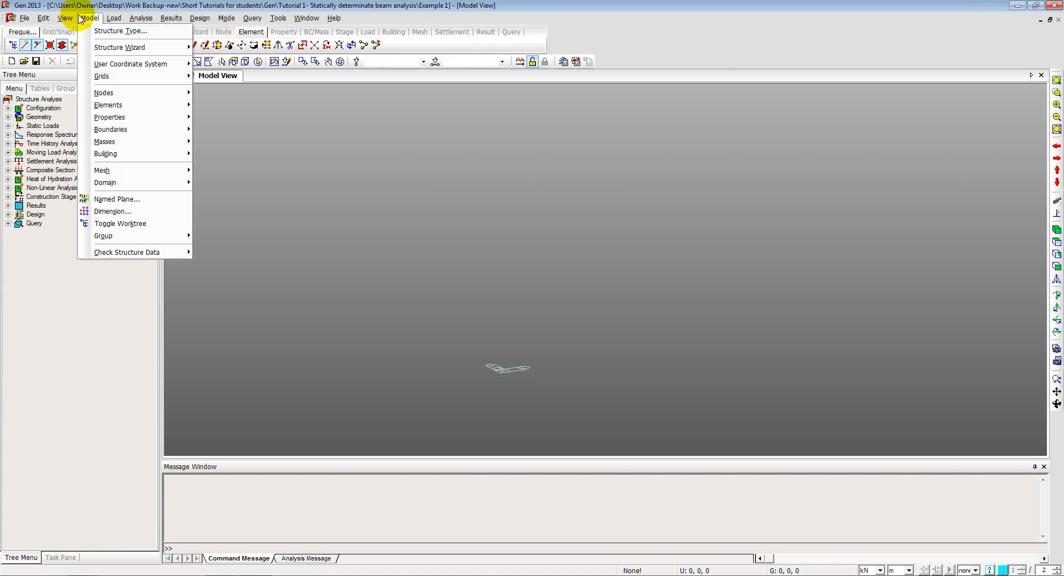
mouse_move(102, 104)
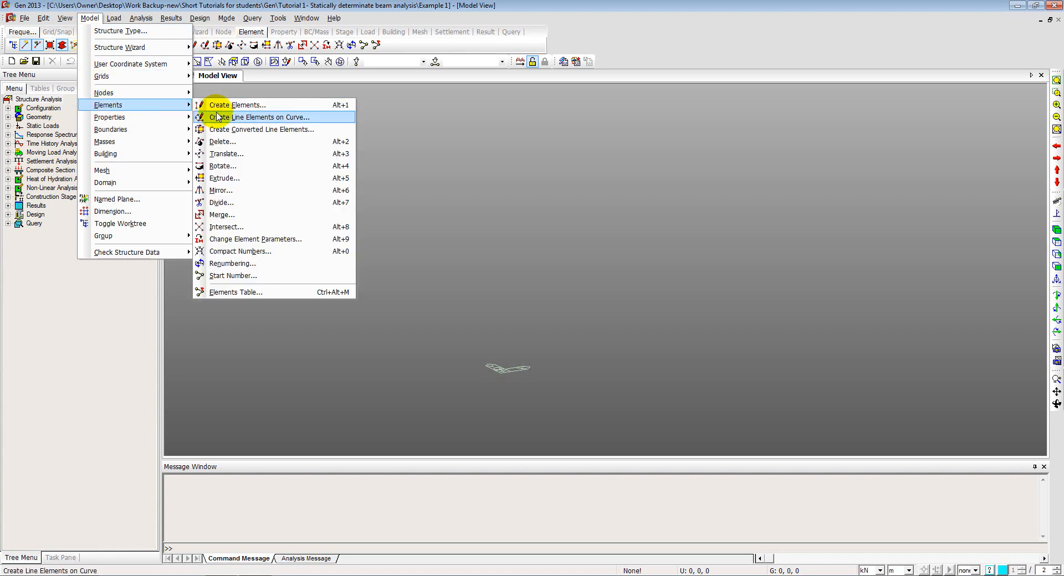
click(393, 14)
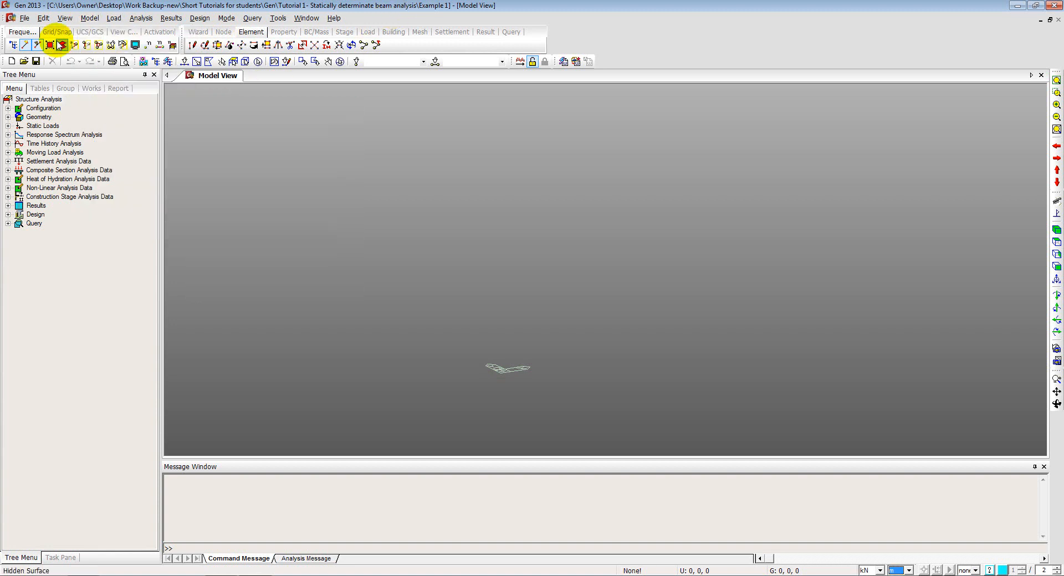
right_click(315, 126)
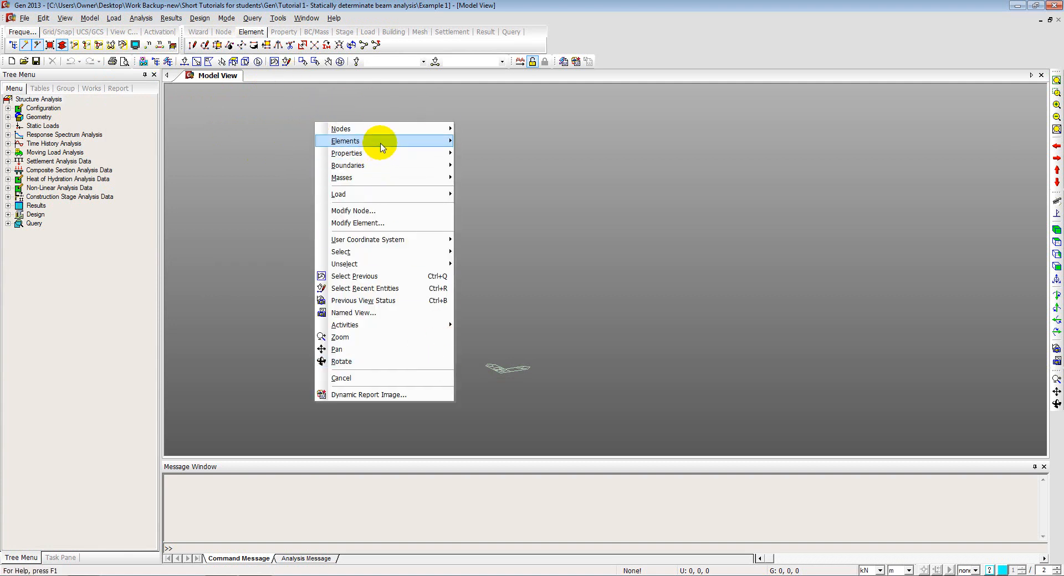
mouse_move(383, 159)
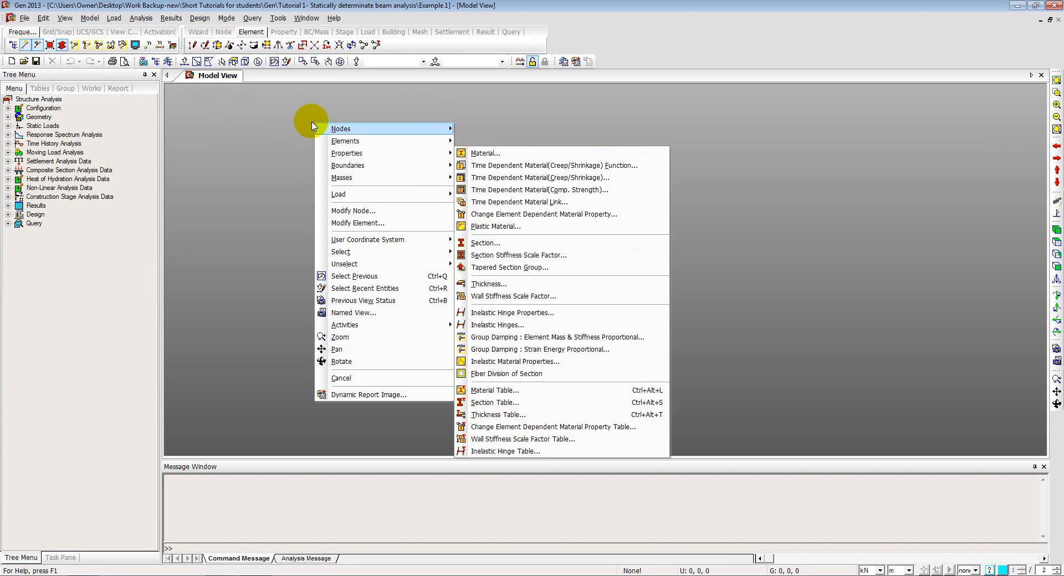
click(242, 114)
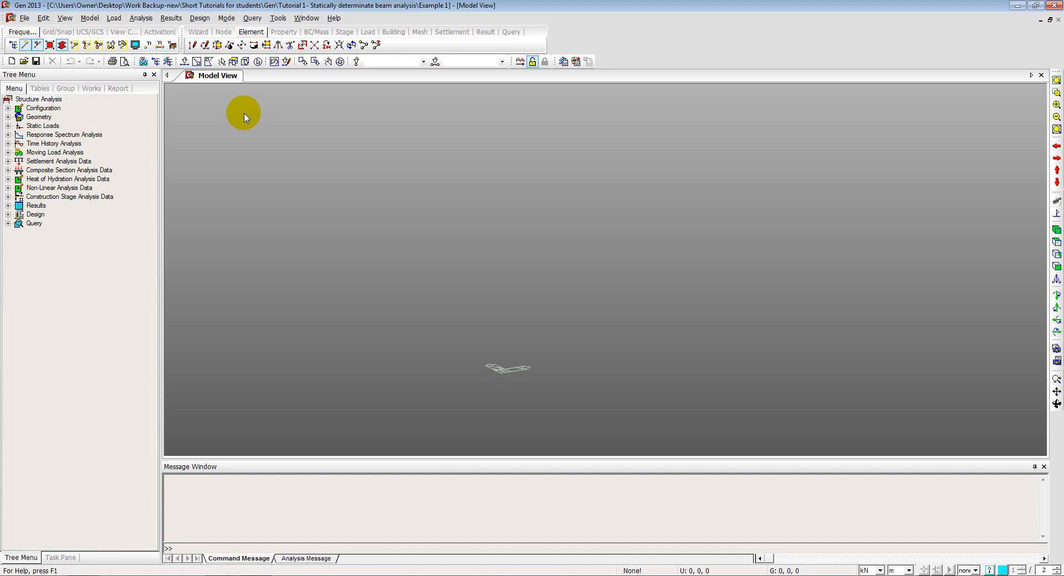
- Check the beam figure in the tutorial PDF in Adobe Acrobat Pro and set the model's structure type to X-Z Plane in Gen
click(259, 575)
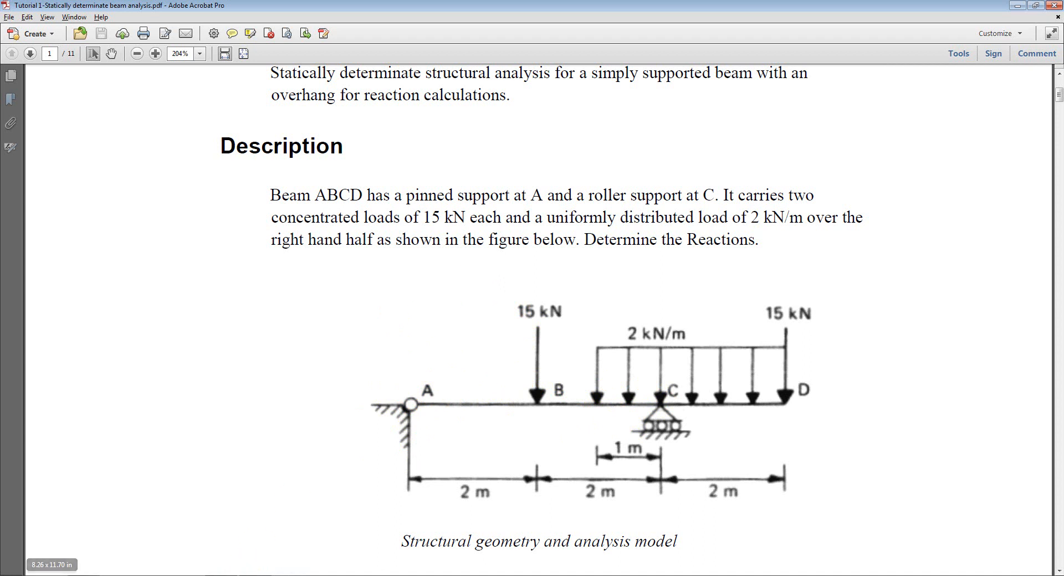
click(222, 575)
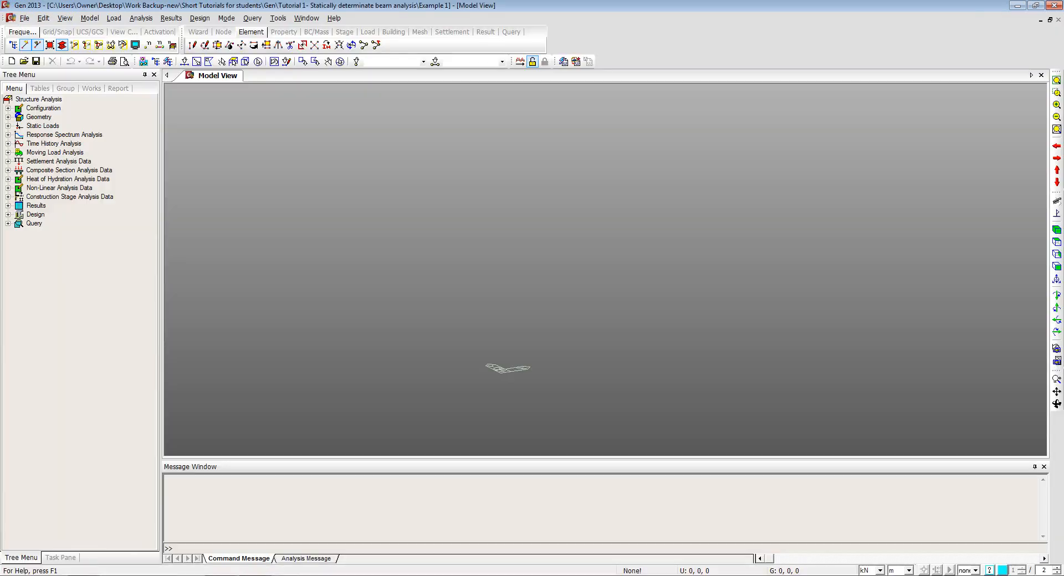
click(90, 18)
click(103, 31)
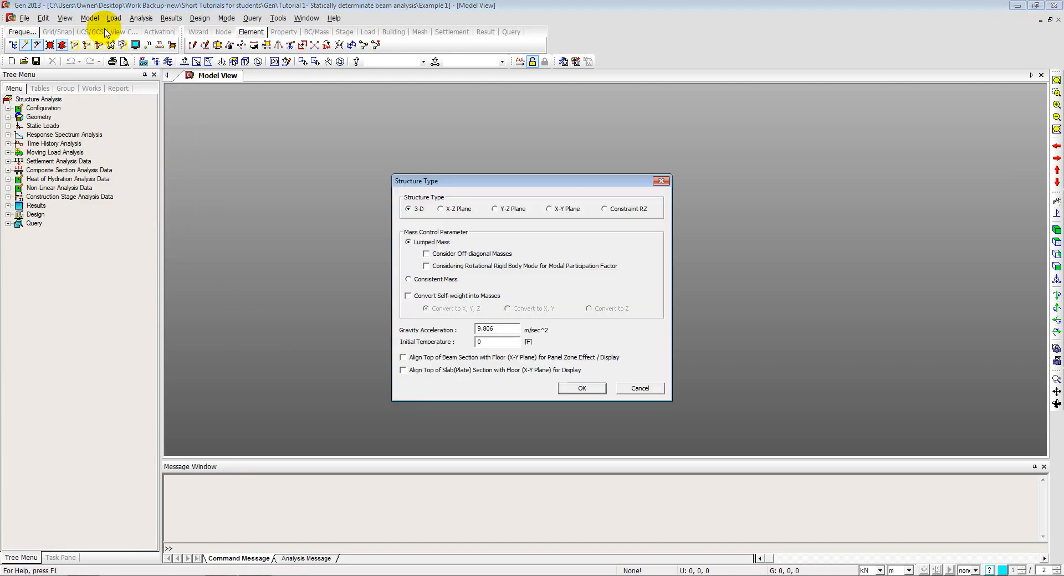
click(461, 206)
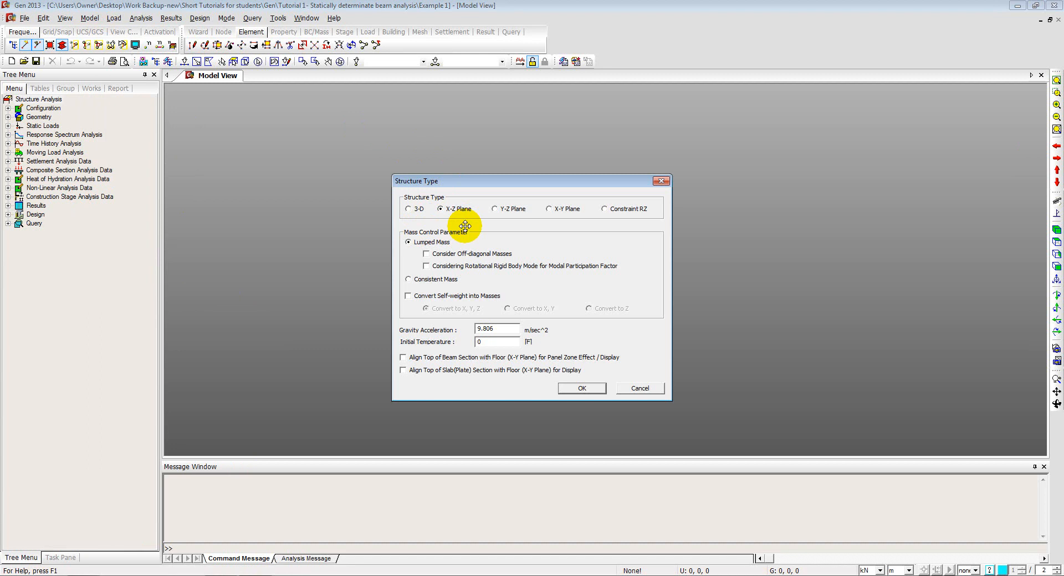
click(583, 389)
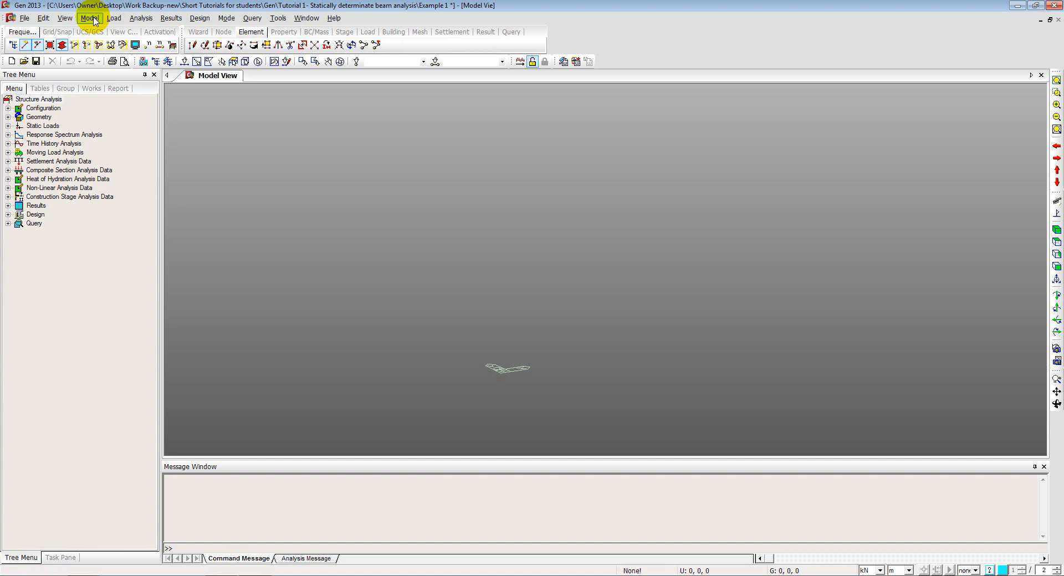
click(90, 19)
mouse_move(92, 47)
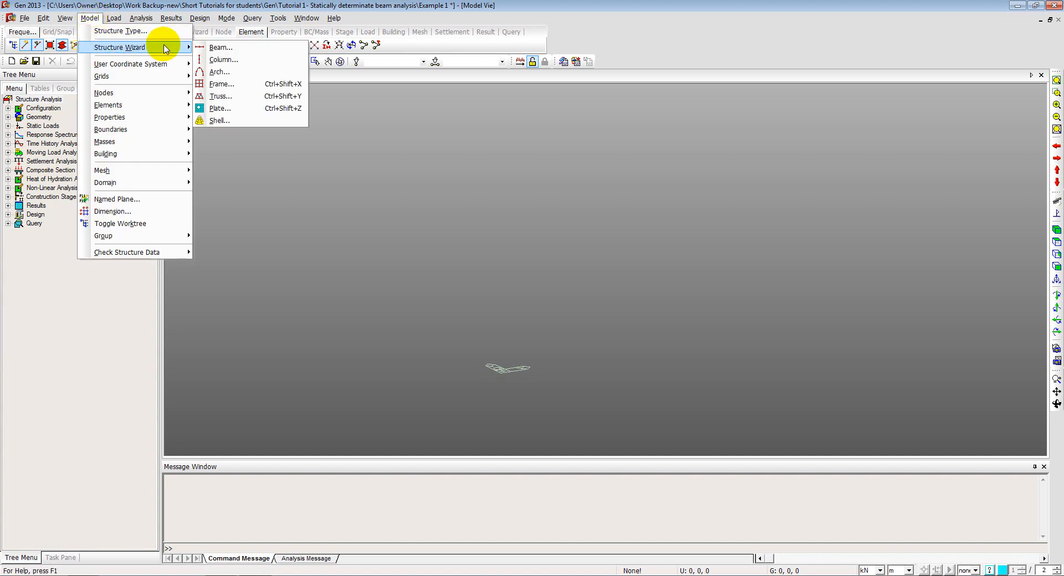
click(219, 48)
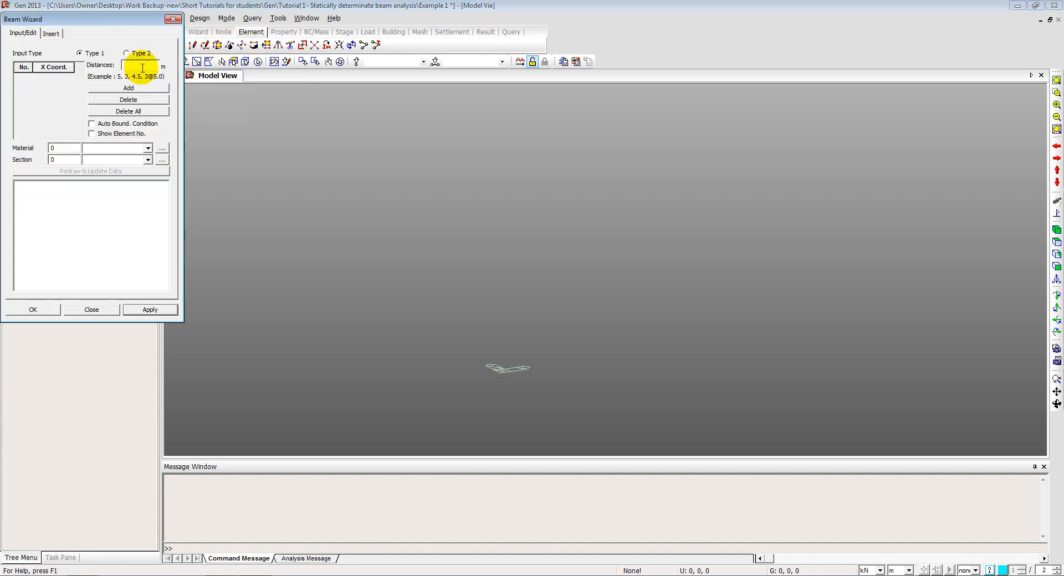
text(3@2.0)
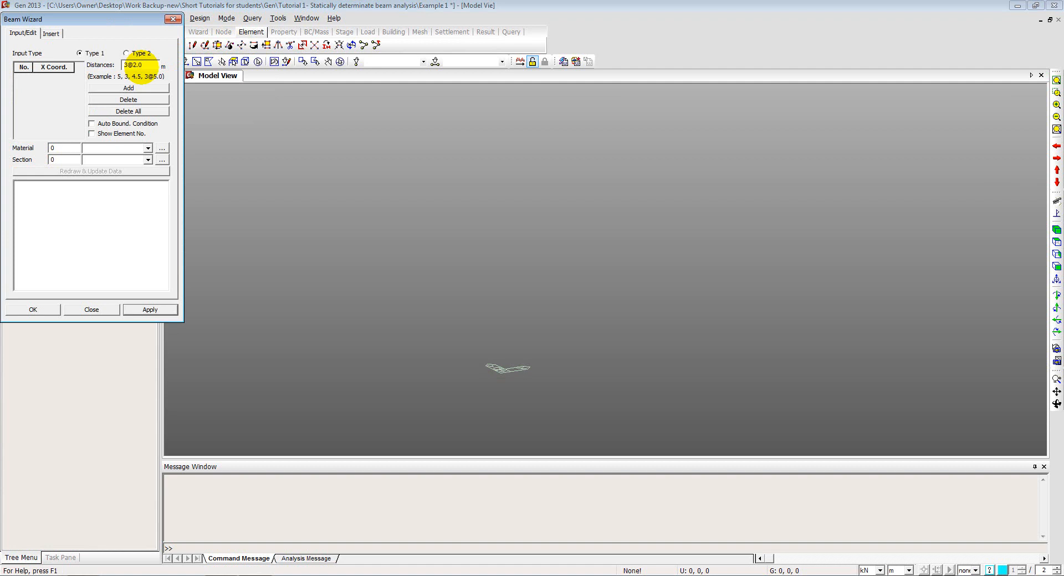
click(134, 88)
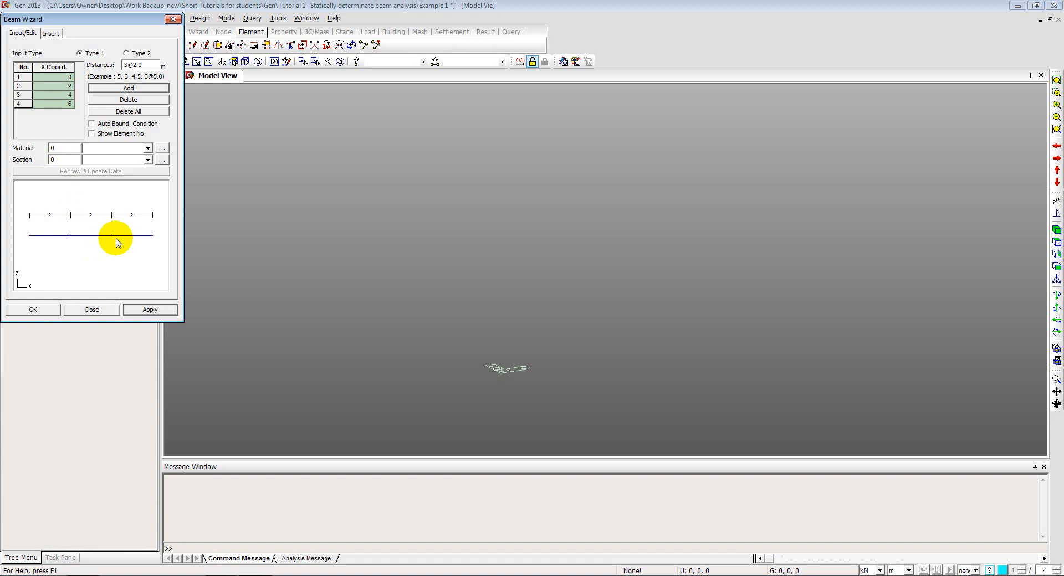
- Assign material 1 and section 1 to the wizard's beam segments and generate the beam in the model
click(49, 148)
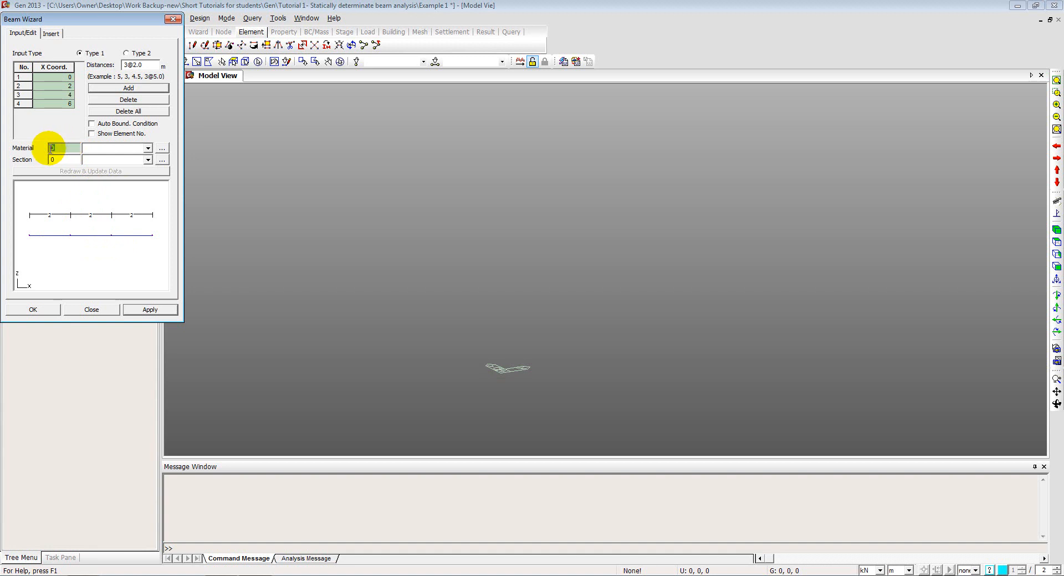
text(1)
click(51, 160)
text(1)
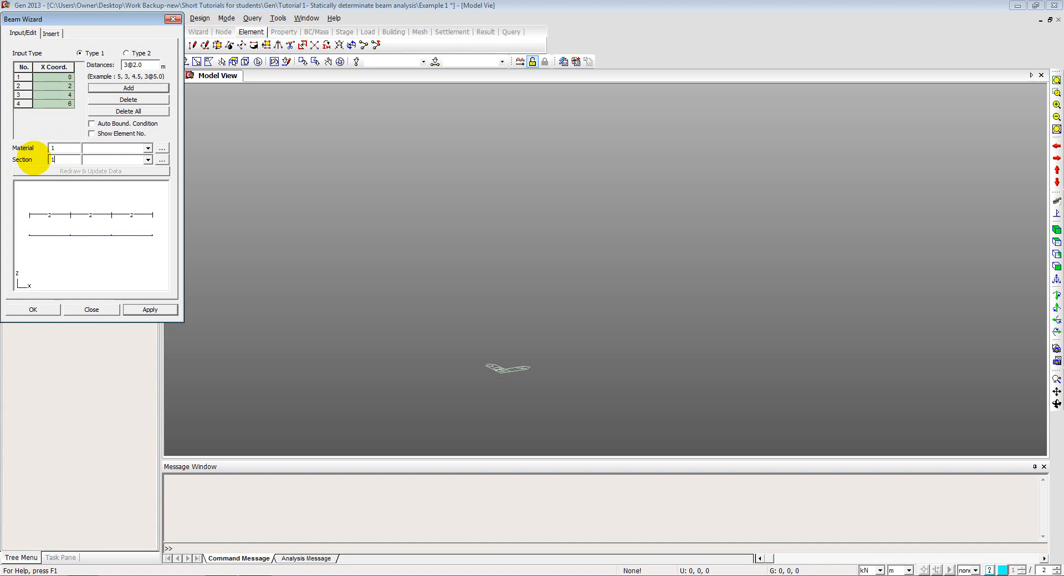
click(52, 149)
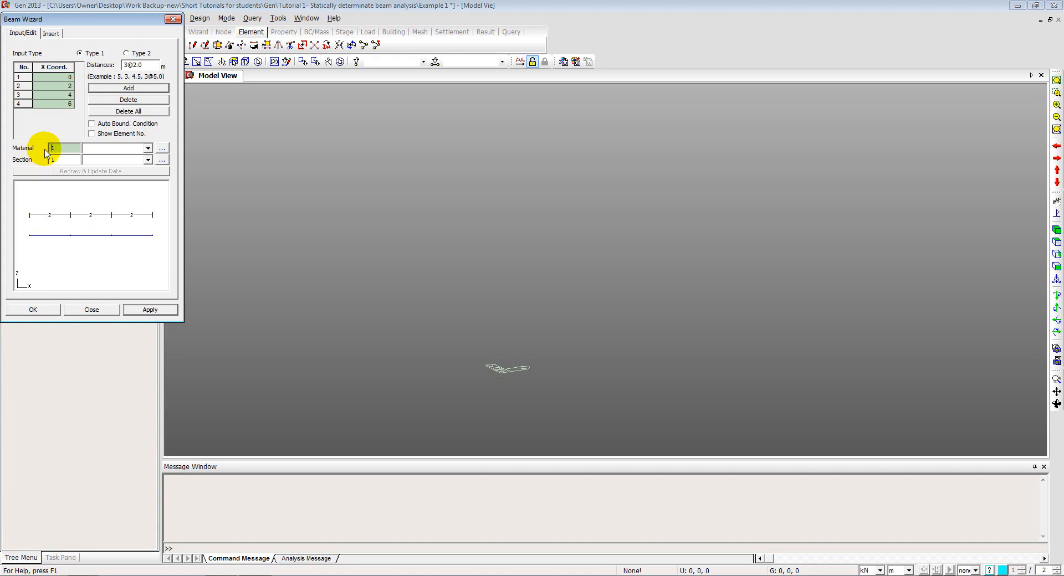
click(33, 311)
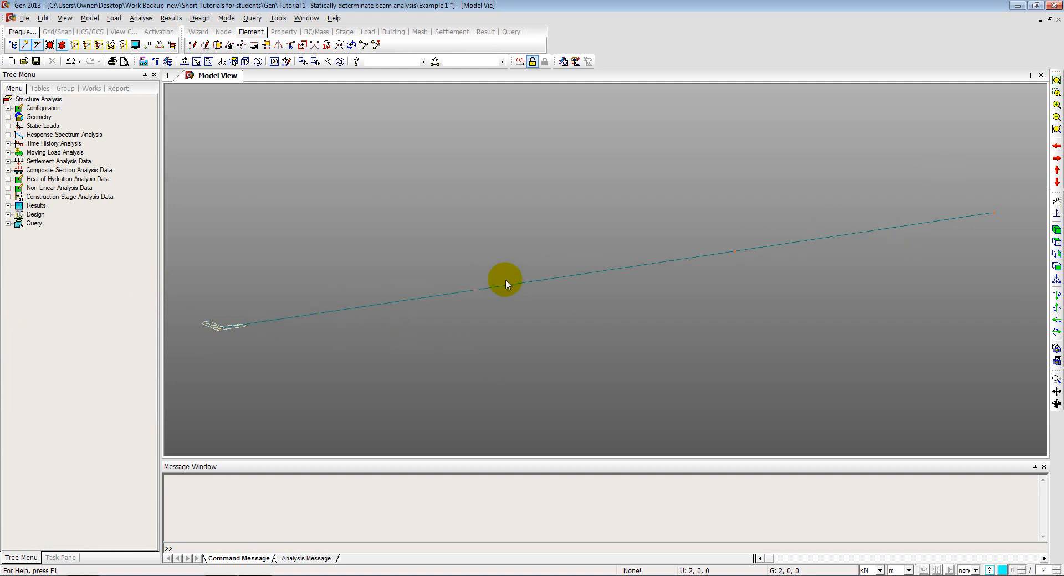
click(721, 234)
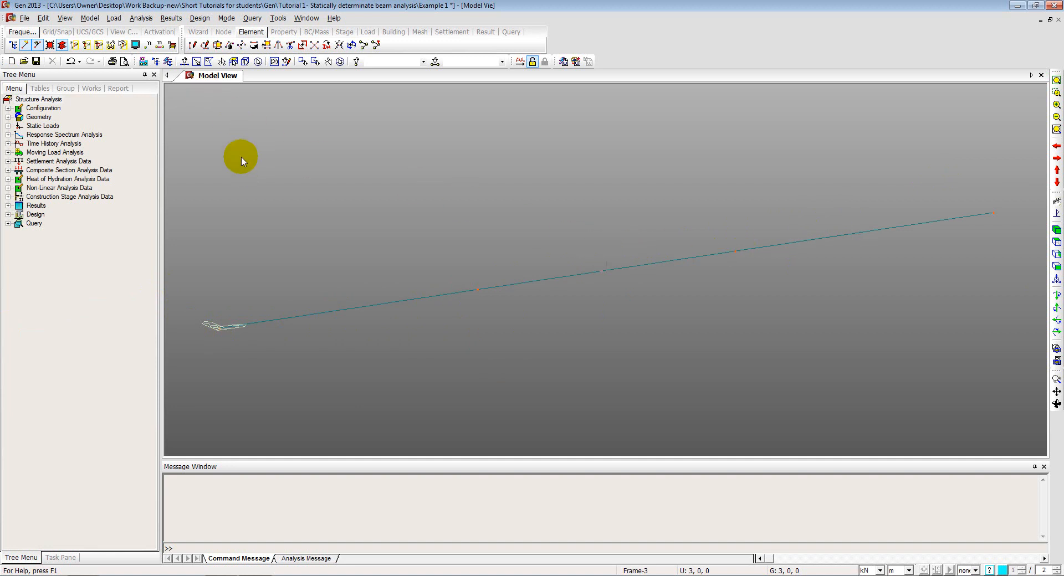
- Add a User Defined material with ID 1 and name it Material 1
click(91, 19)
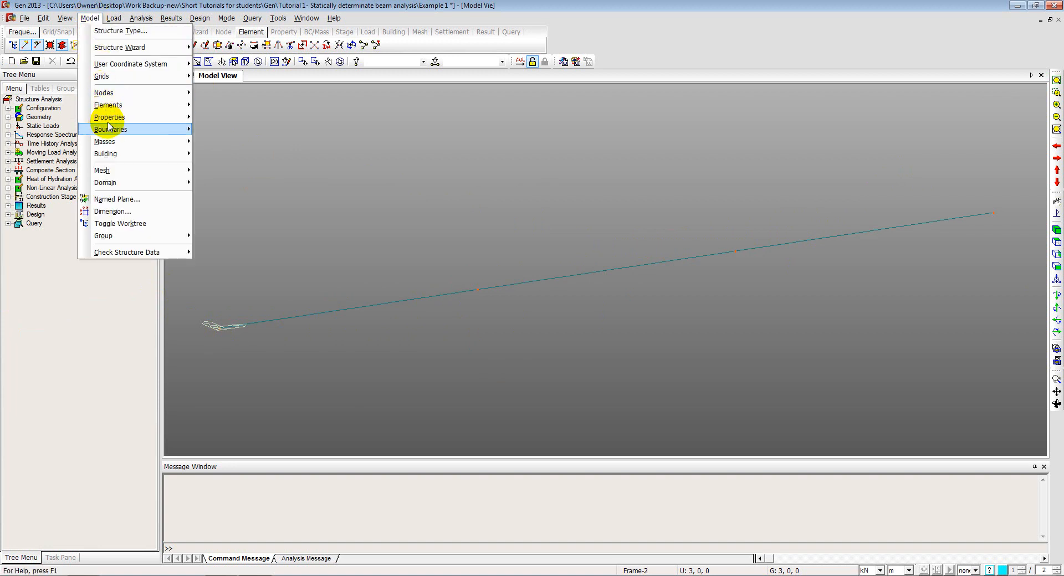
mouse_move(106, 117)
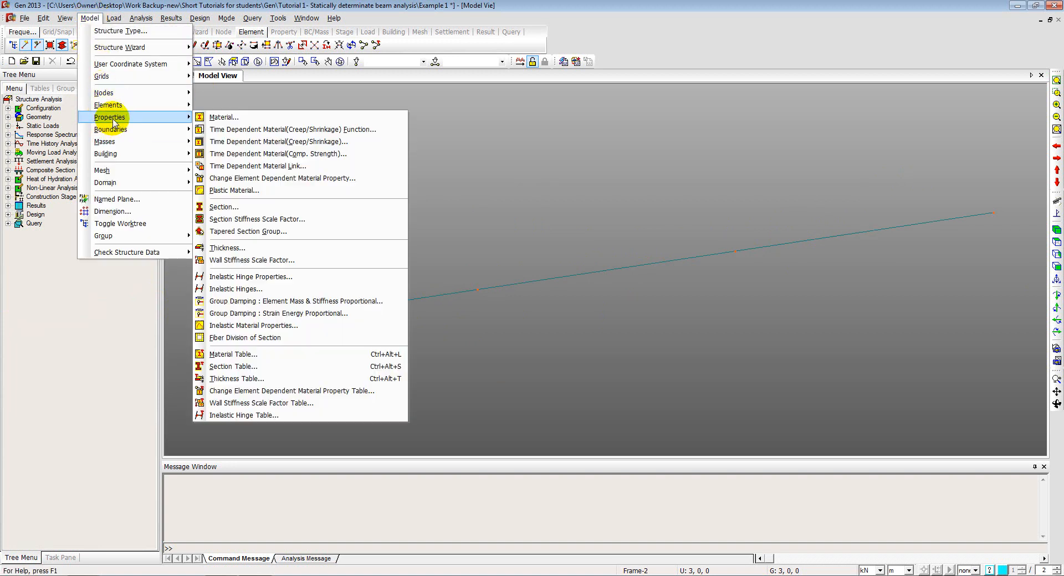
click(216, 117)
drag(209, 20, 248, 82)
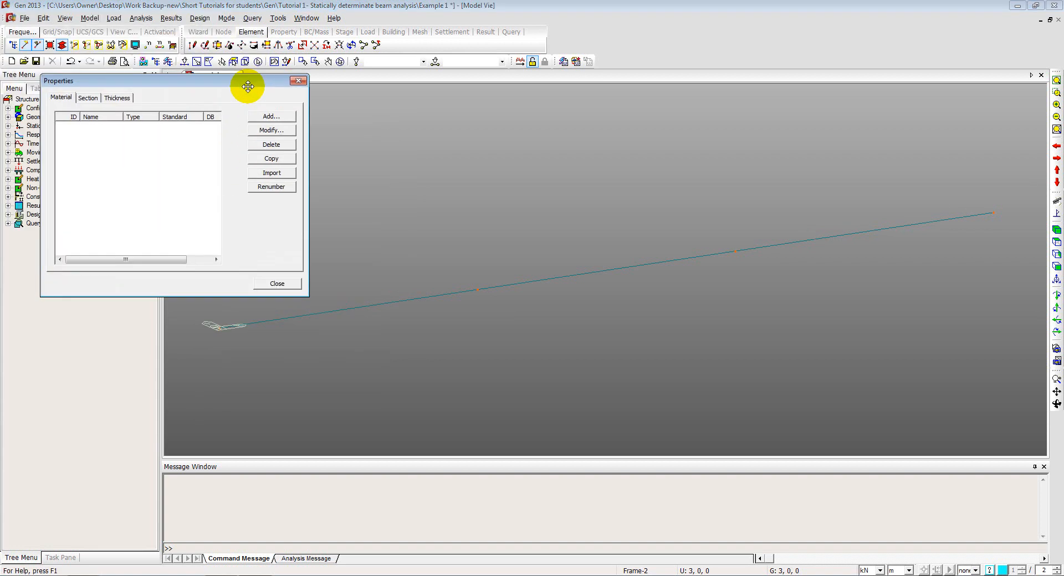
click(271, 117)
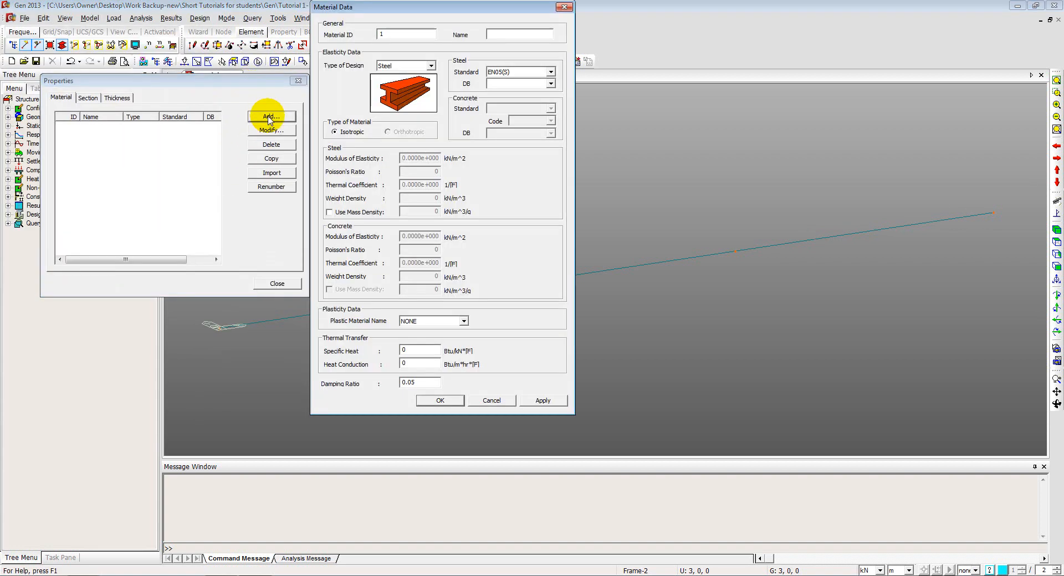
click(430, 65)
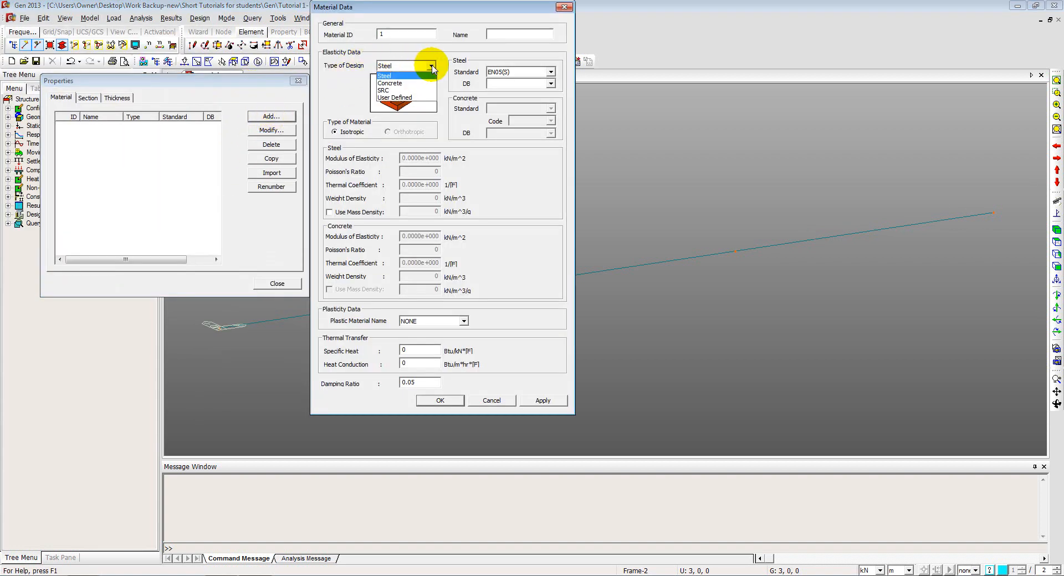
click(417, 101)
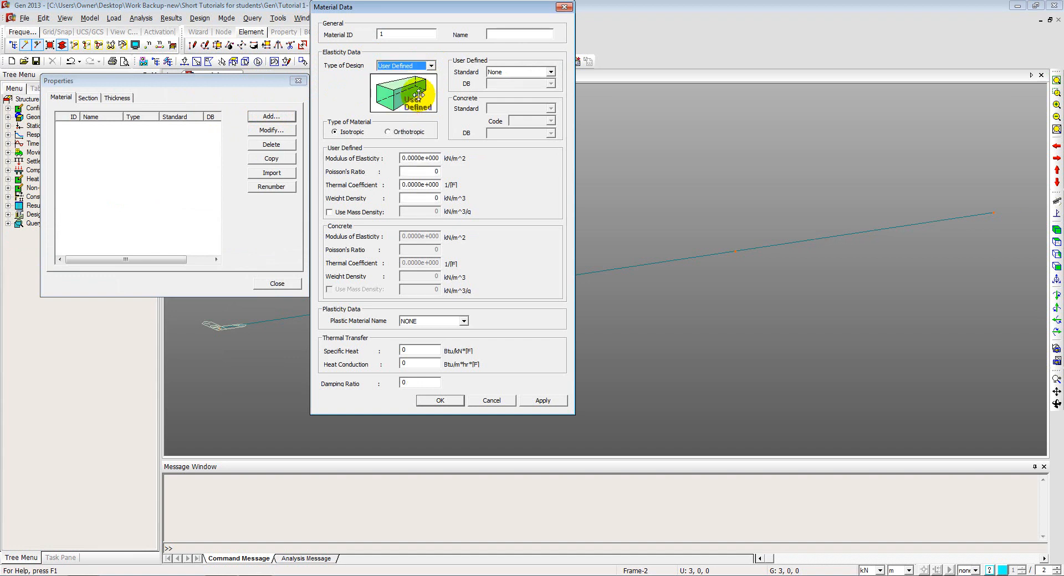
click(490, 34)
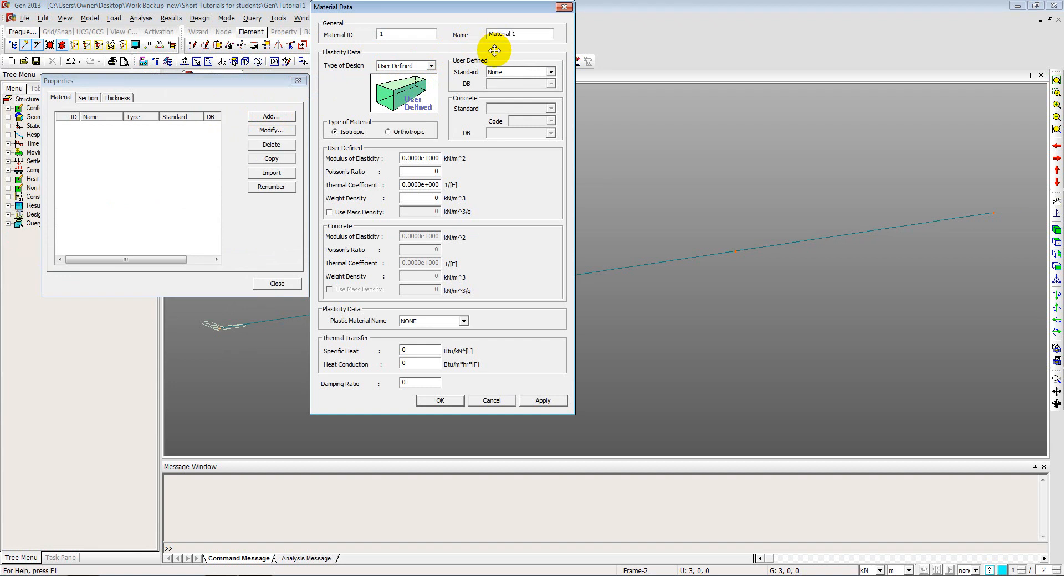
double_click(380, 35)
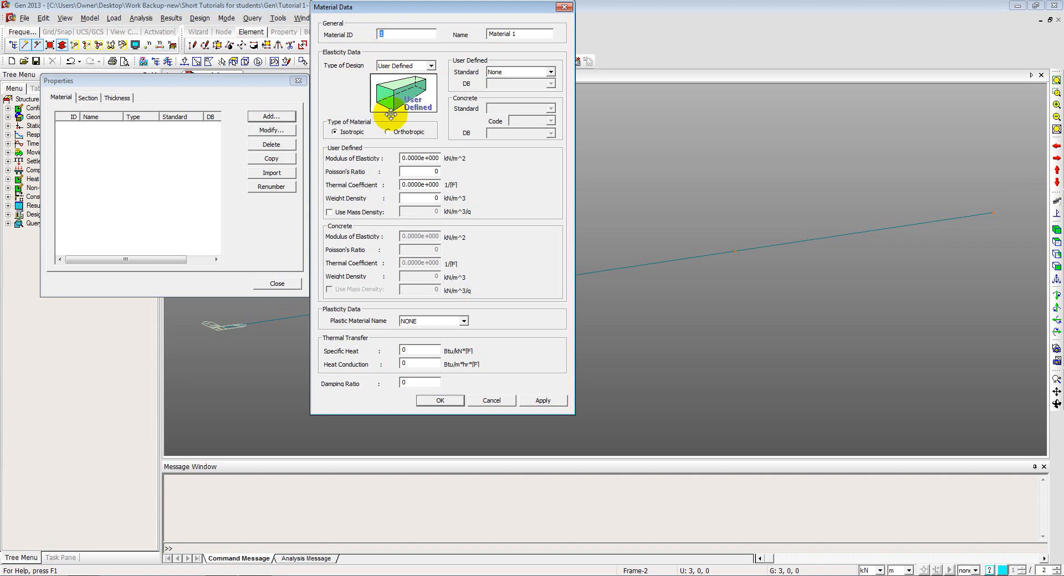
- Set Material 1's modulus of elasticity to 3e+007 kN/m^2 and save the material
drag(422, 158, 372, 164)
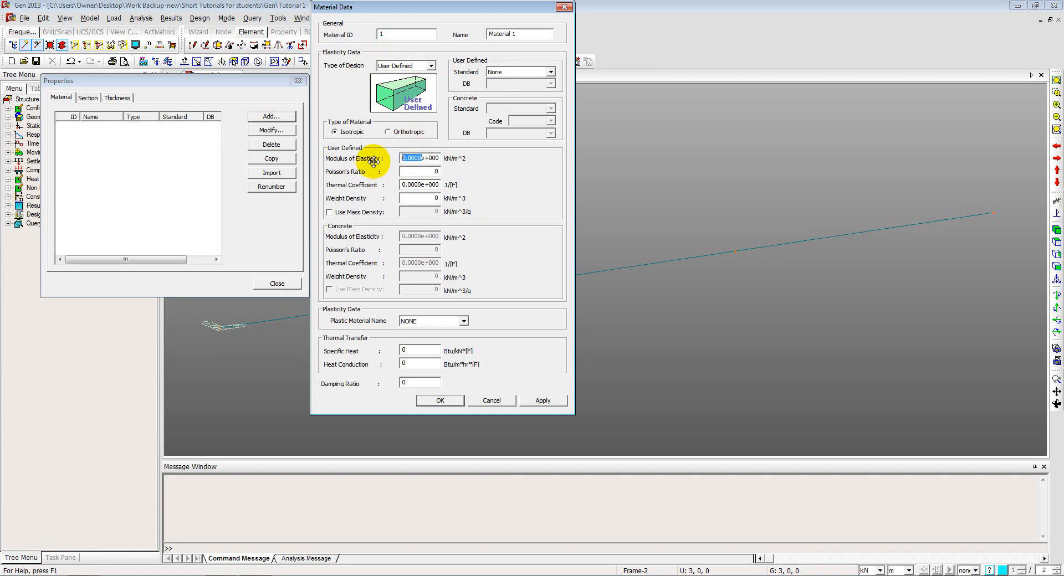
text(3e+007)
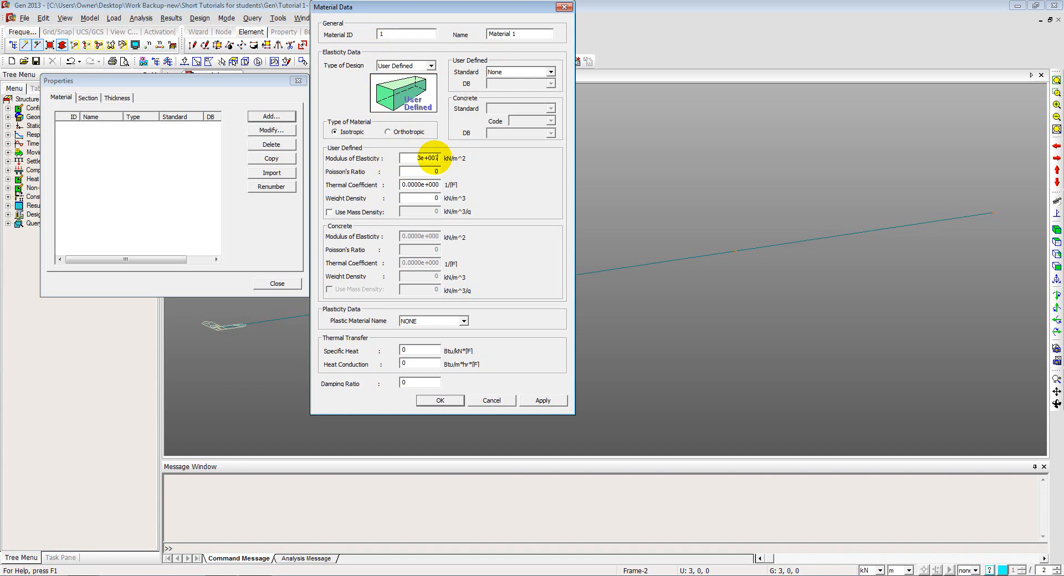
click(441, 401)
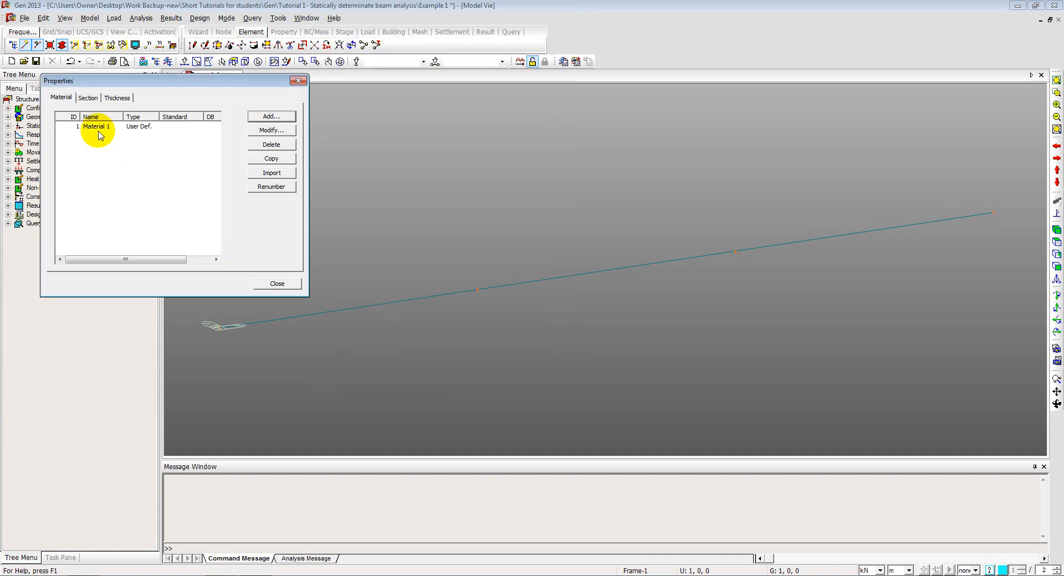
click(276, 284)
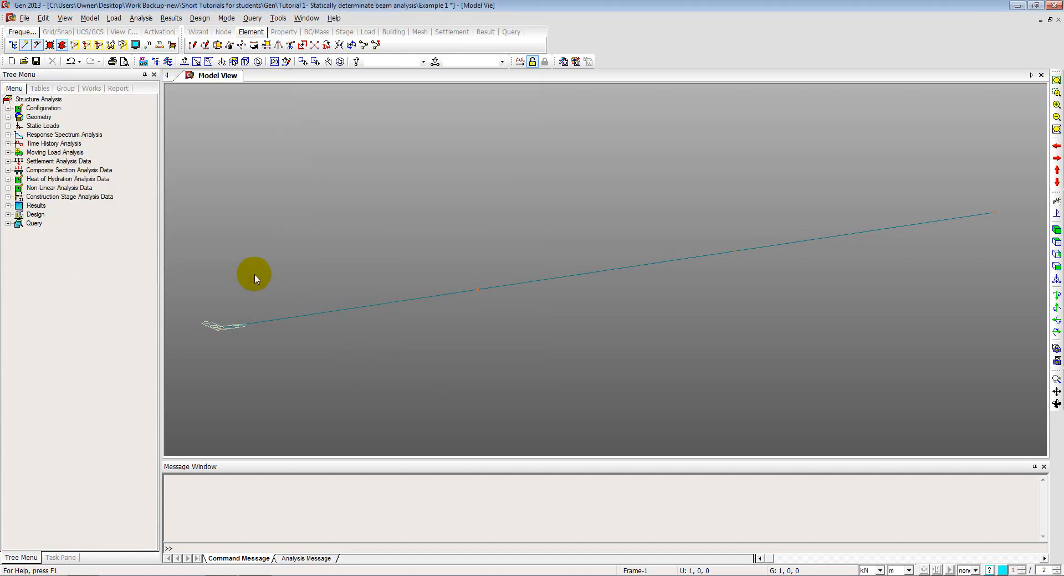
- Add a Solid Rectangle section with ID 1, name it Section 1 and set it to user-defined dimensions
click(90, 18)
mouse_move(161, 118)
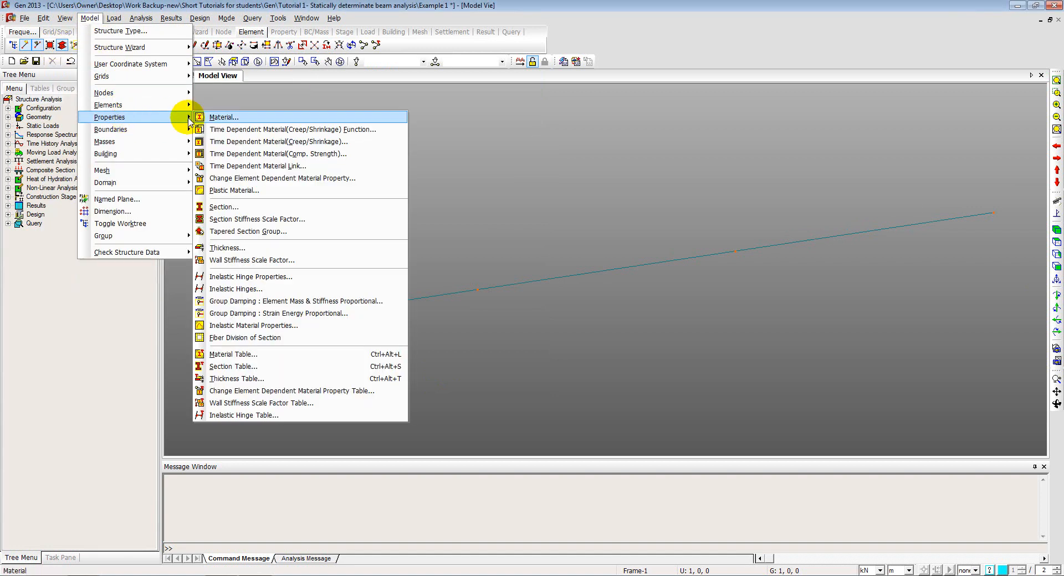
click(257, 209)
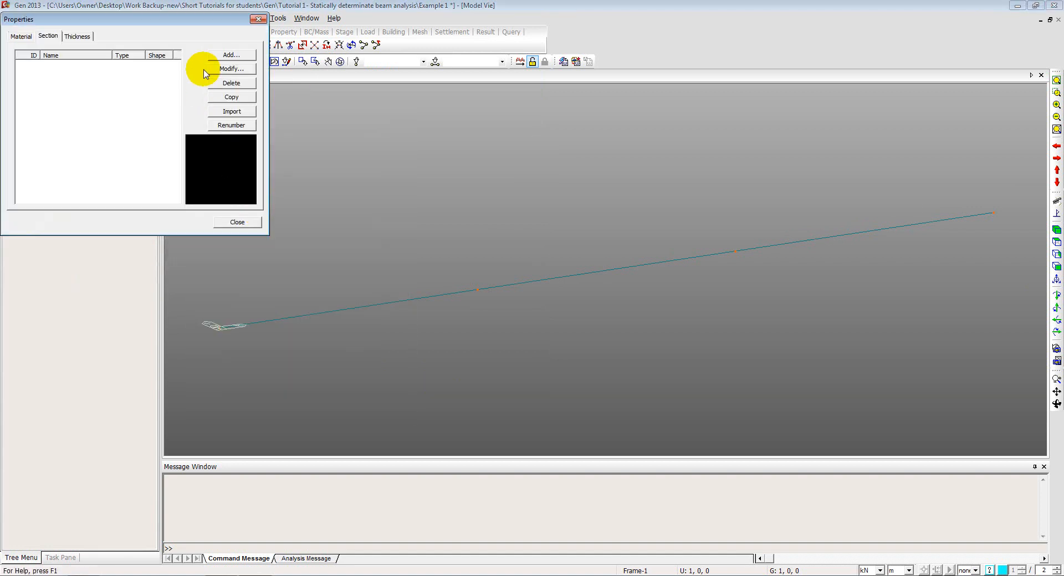
drag(201, 28, 302, 38)
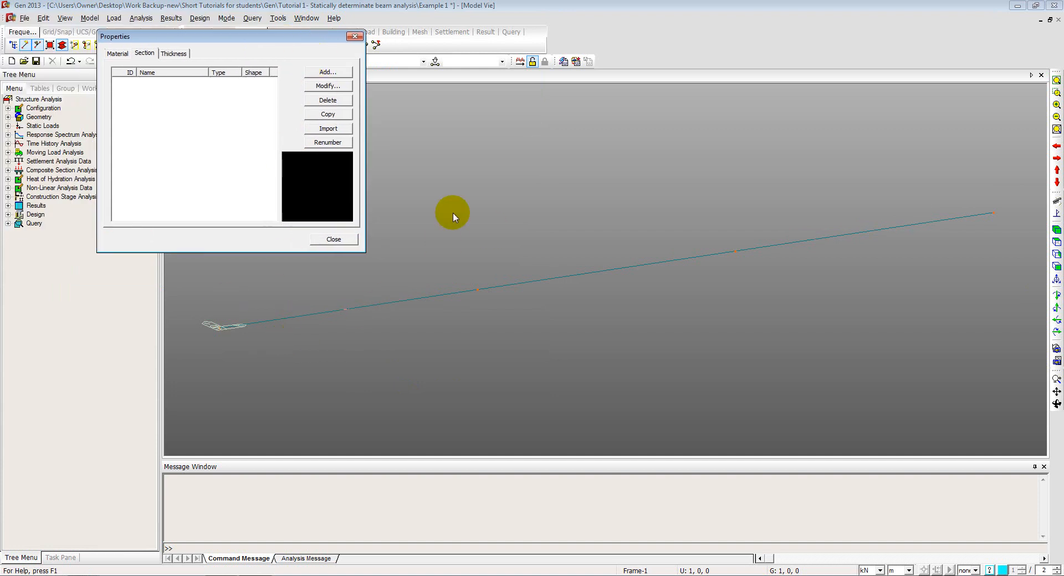
click(339, 74)
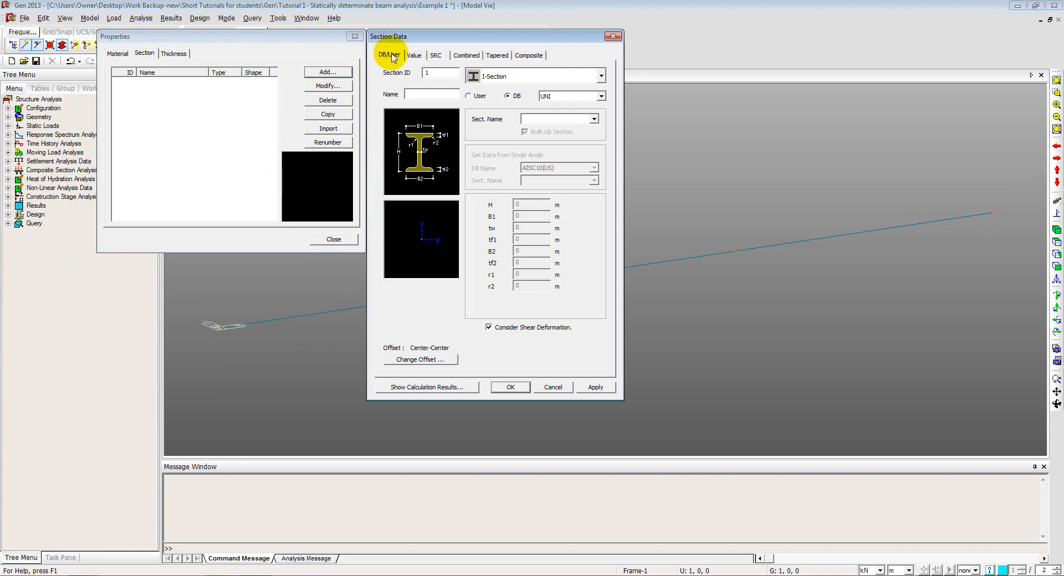
click(505, 82)
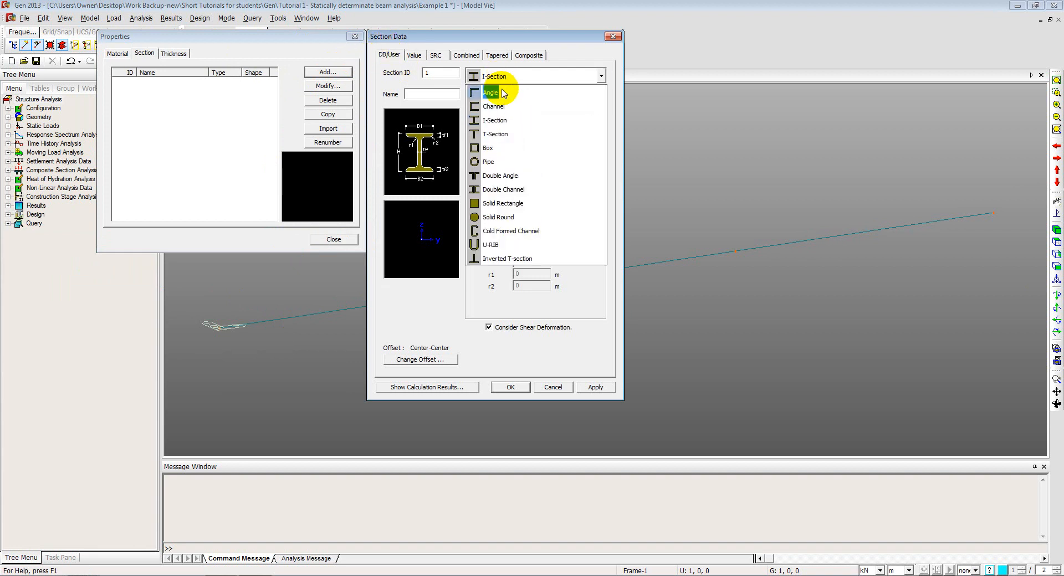
click(488, 205)
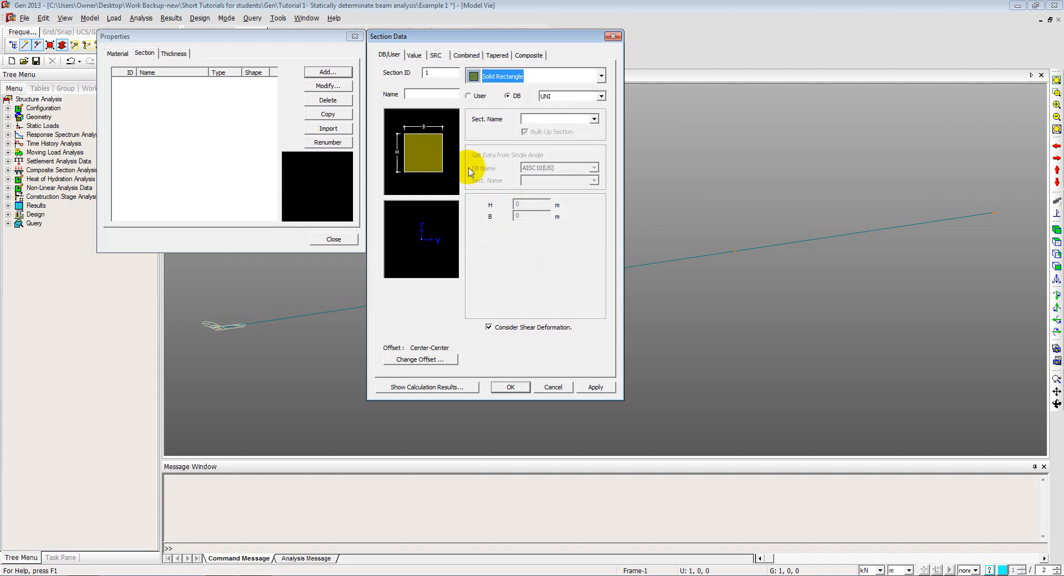
click(417, 93)
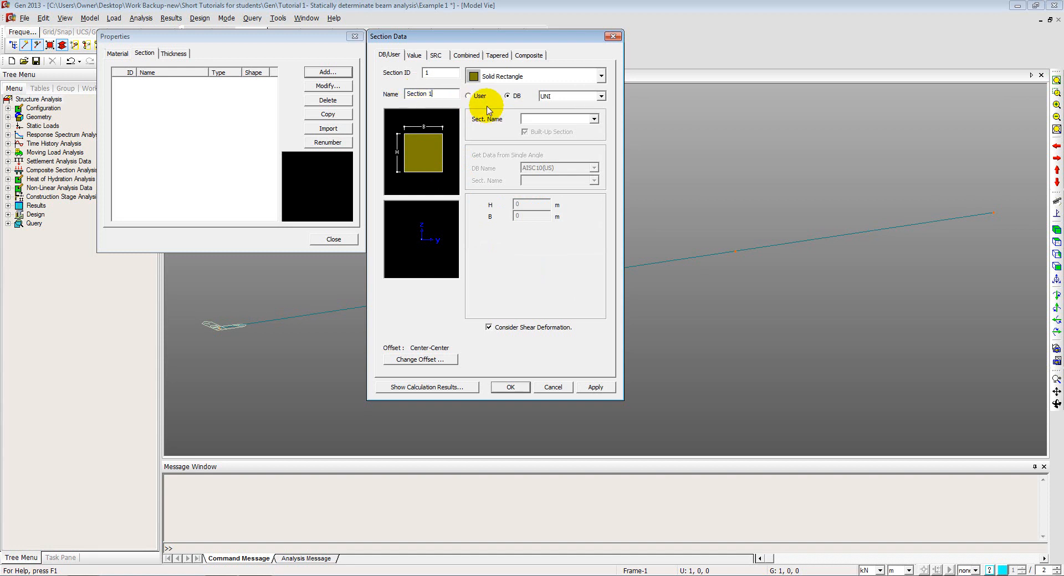
click(468, 96)
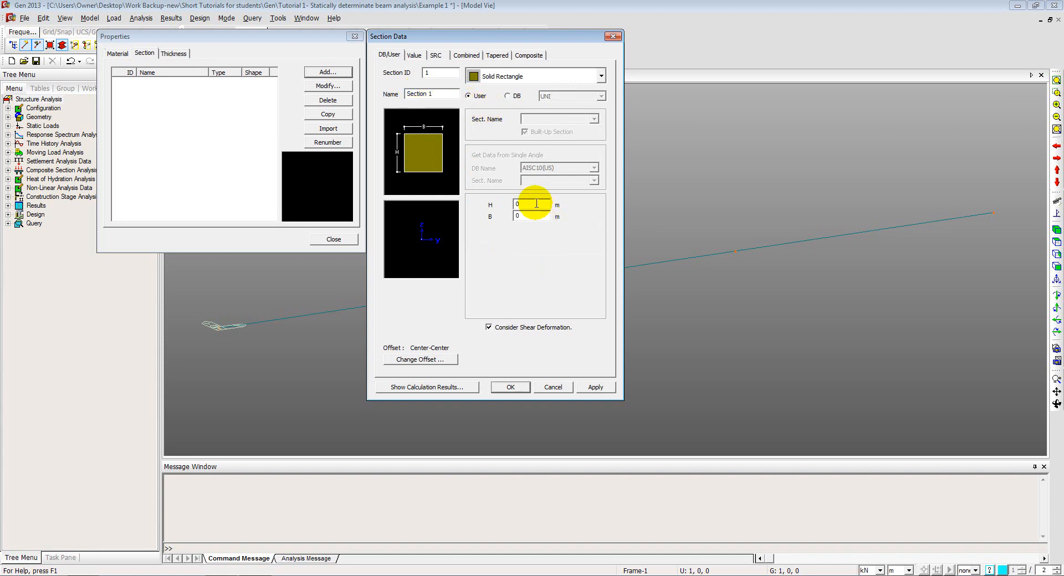
- Set Section 1's height H and width B to 0.5 m each and save the section
drag(534, 203, 482, 206)
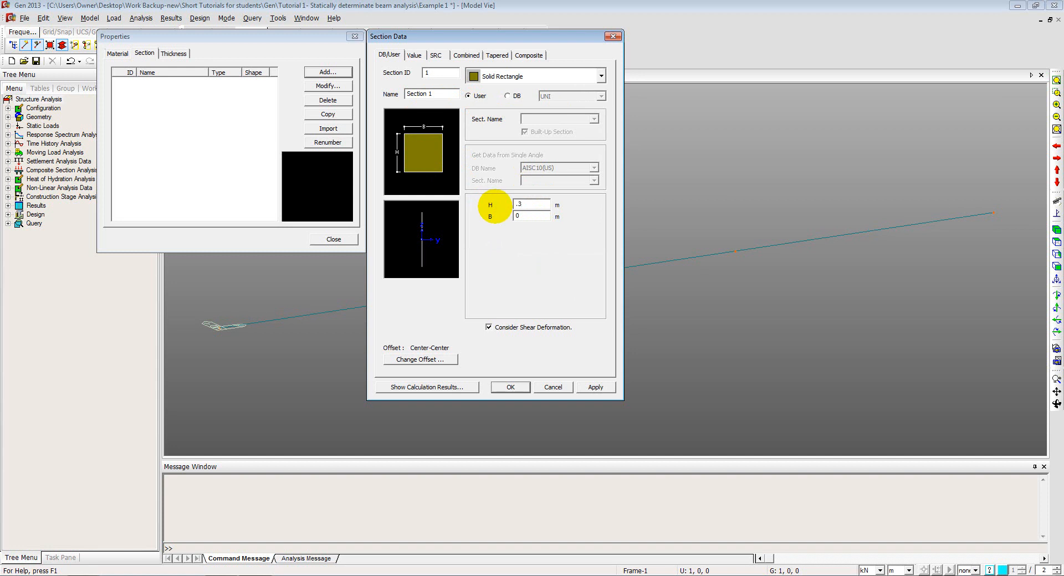
click(527, 214)
text(.45)
key(BackSpace)
key(BackSpace)
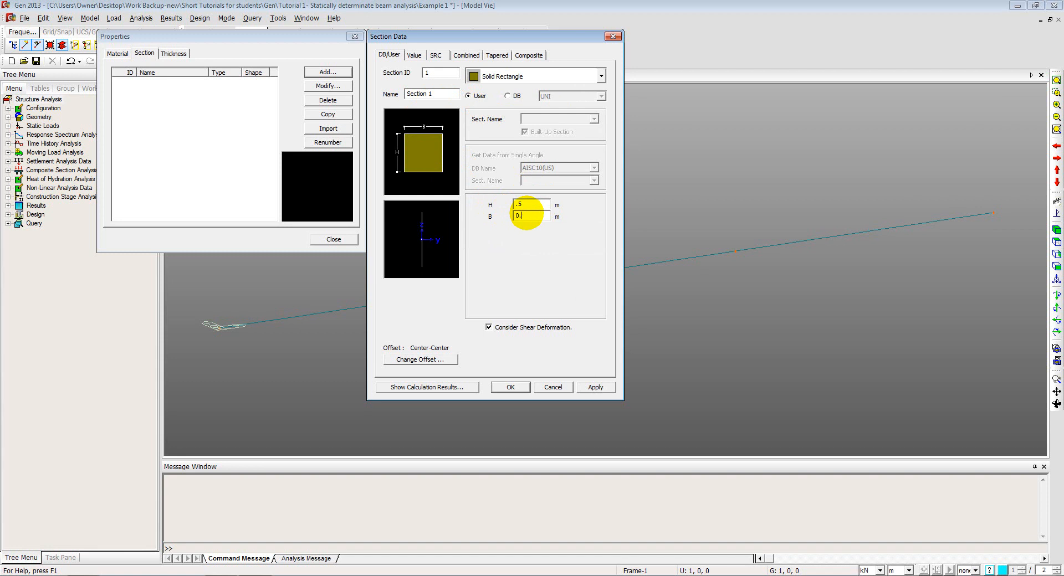
text(5)
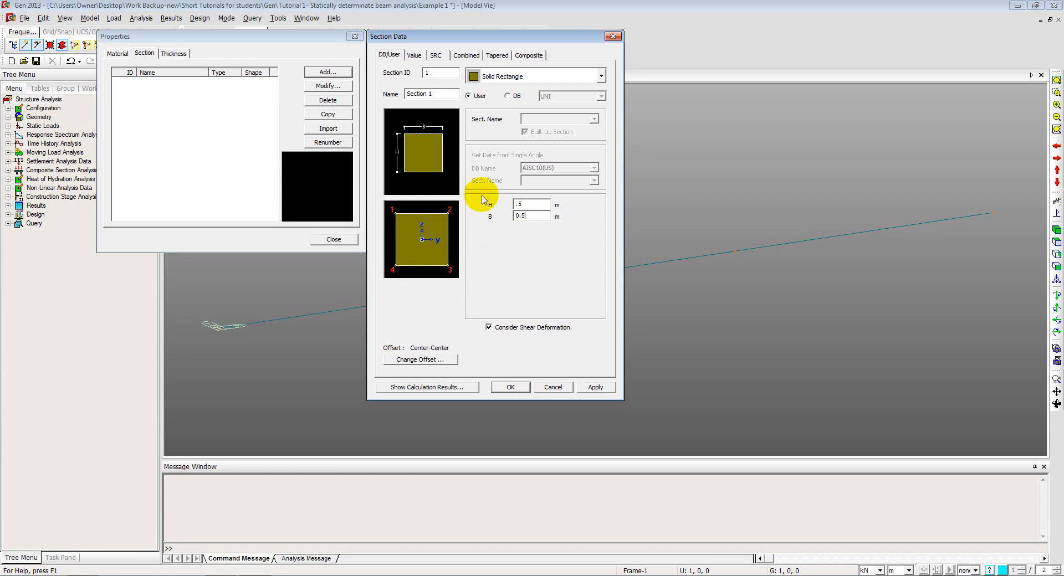
click(511, 387)
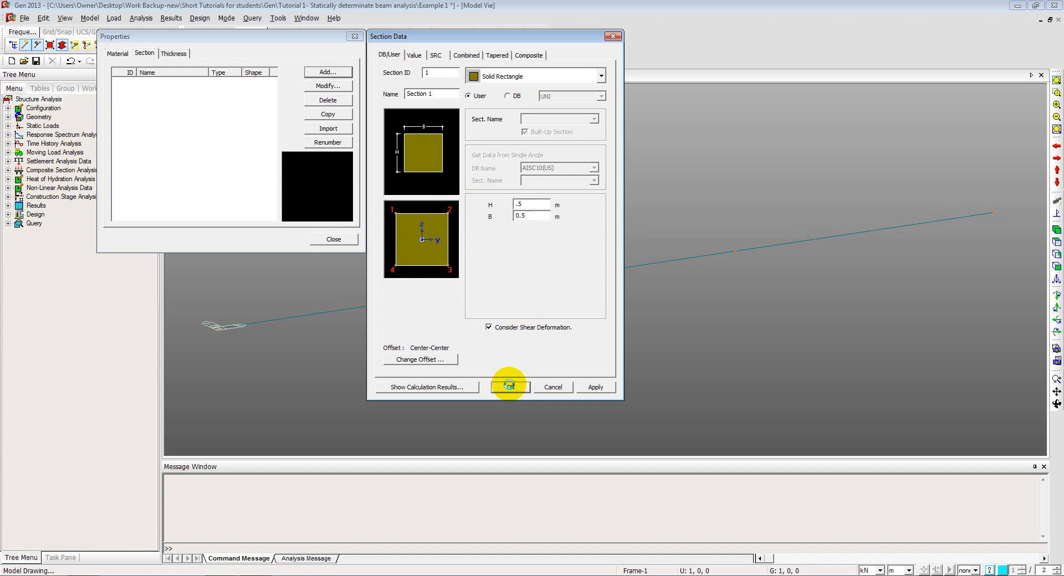
click(334, 239)
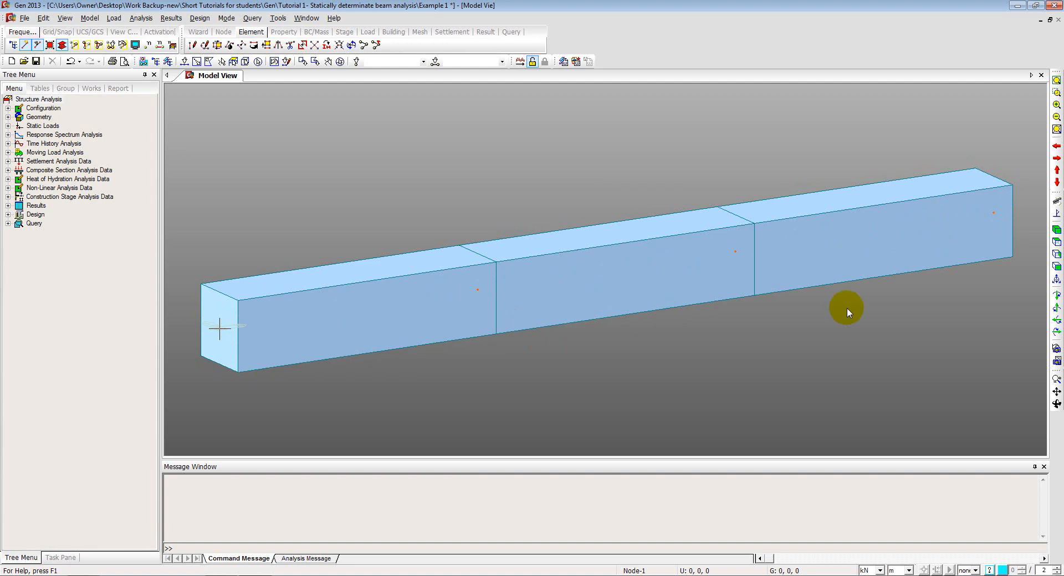
- Show the beam in front view, select all its nodes through the Works tree and display the node numbers
click(1056, 267)
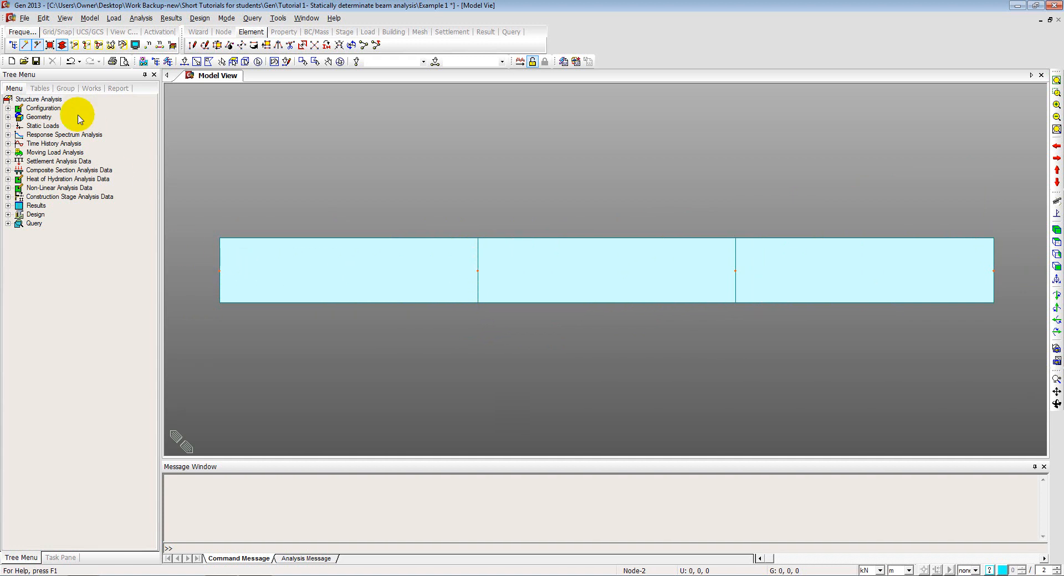
click(217, 264)
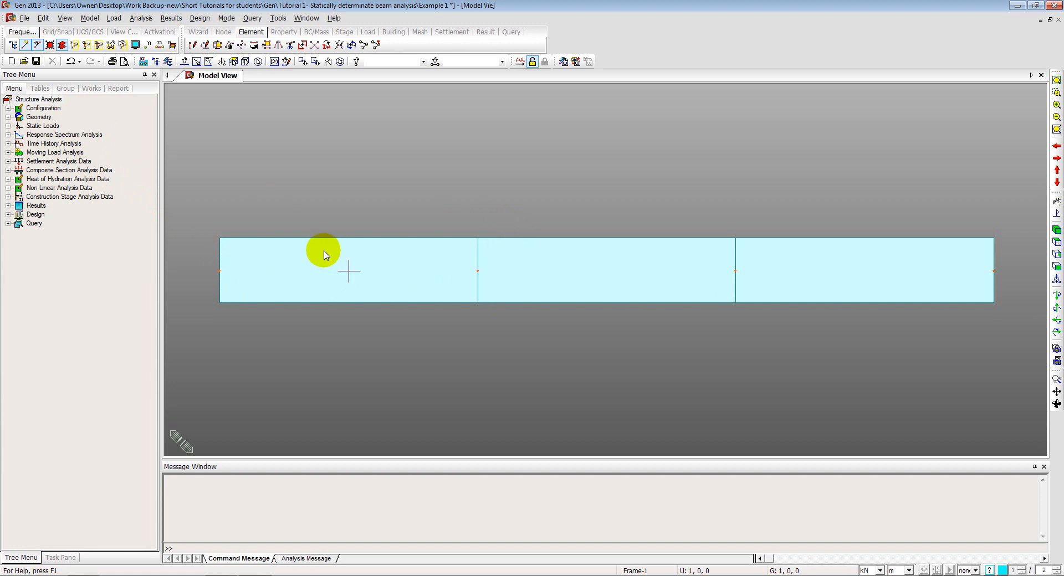
click(92, 89)
click(20, 127)
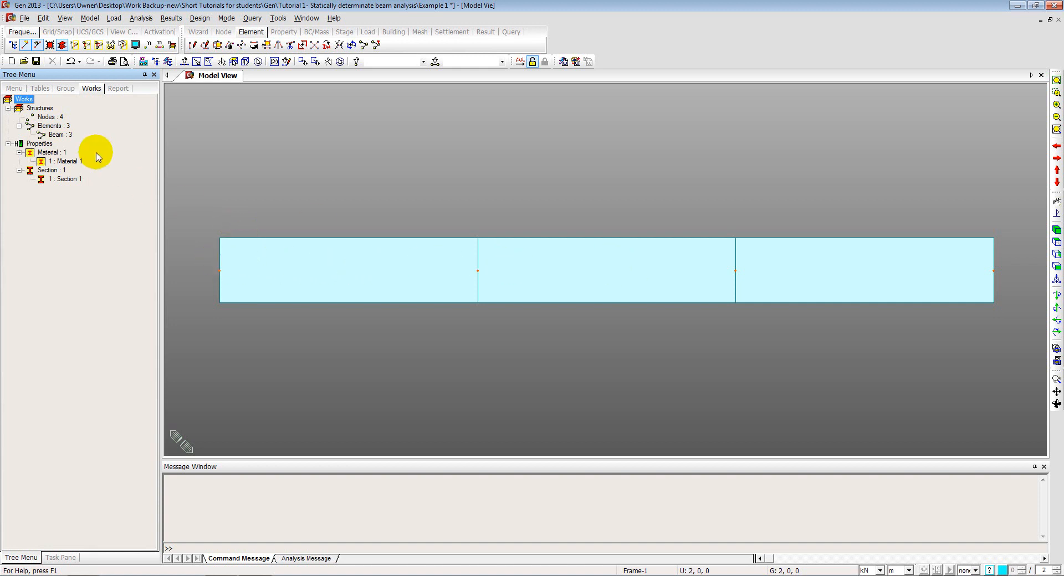
double_click(51, 117)
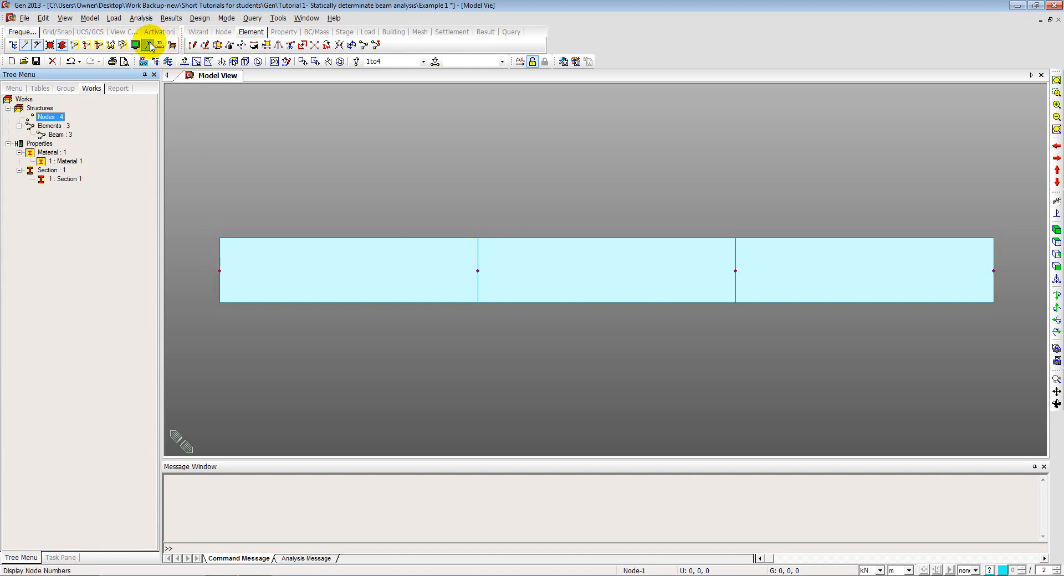
click(148, 46)
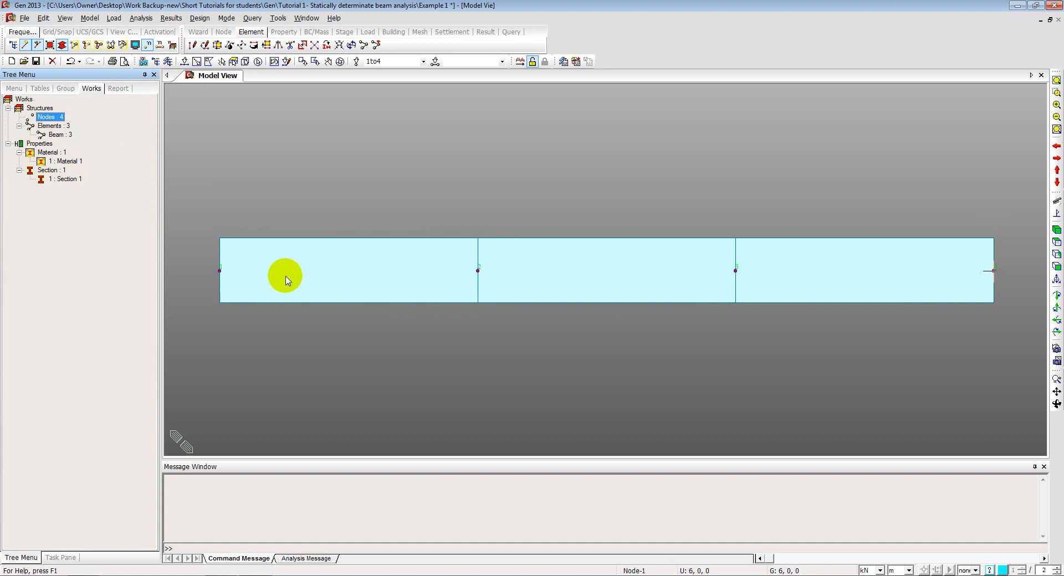
- Return the beam to wireframe display and show the element numbers, selecting all beam elements through the Works tree and clearing the selection
click(62, 46)
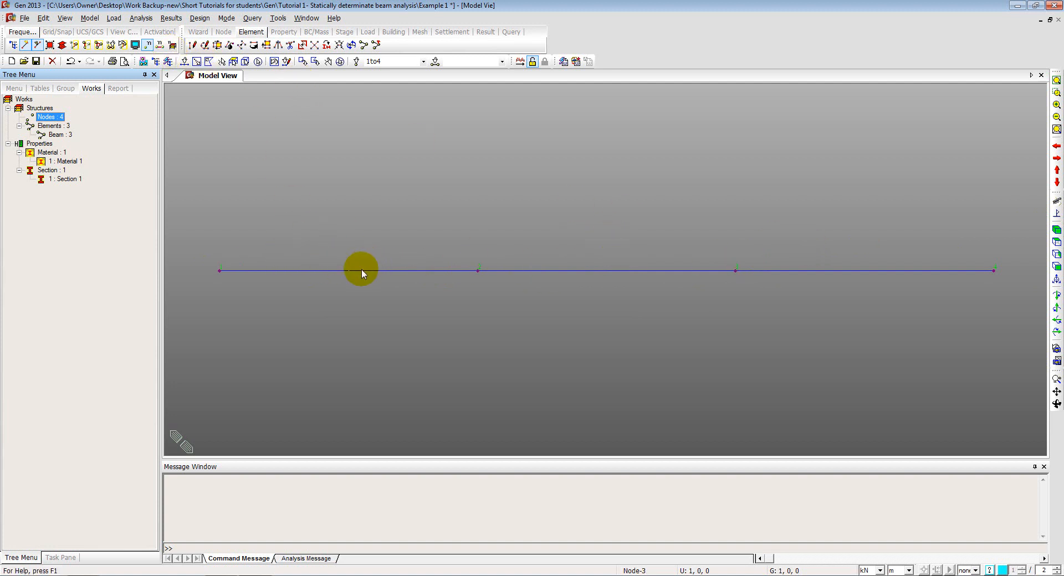
double_click(55, 136)
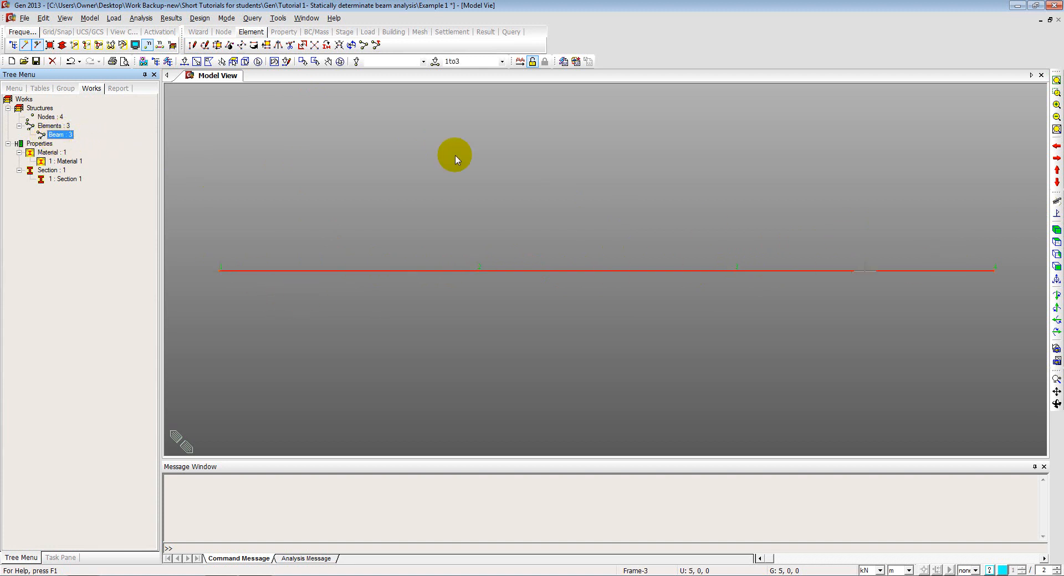
click(160, 45)
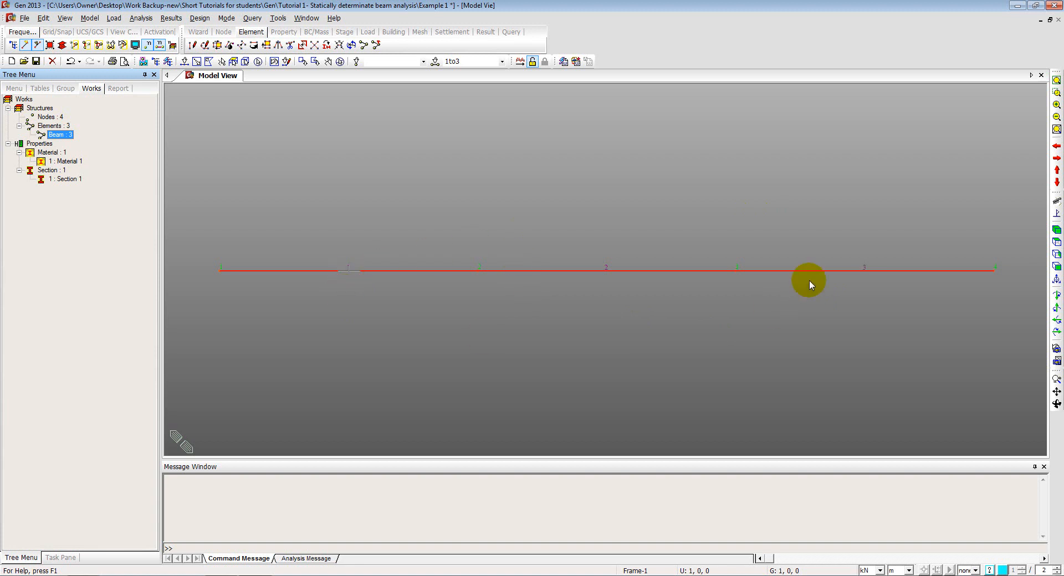
click(340, 61)
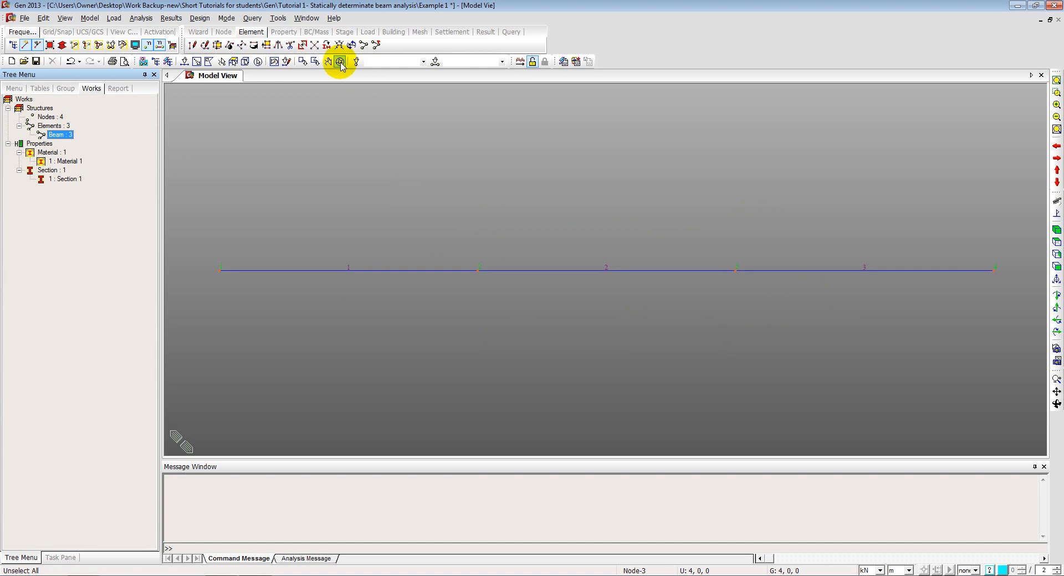
- Select element 1 individually, add elements 3 and 2 with selection windows, and clear the whole selection
click(184, 61)
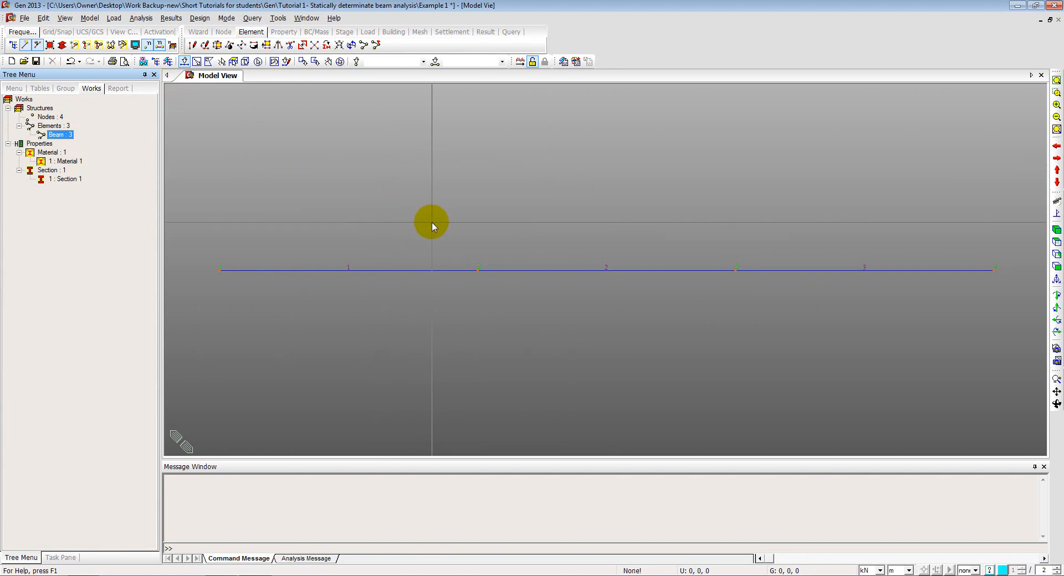
click(365, 271)
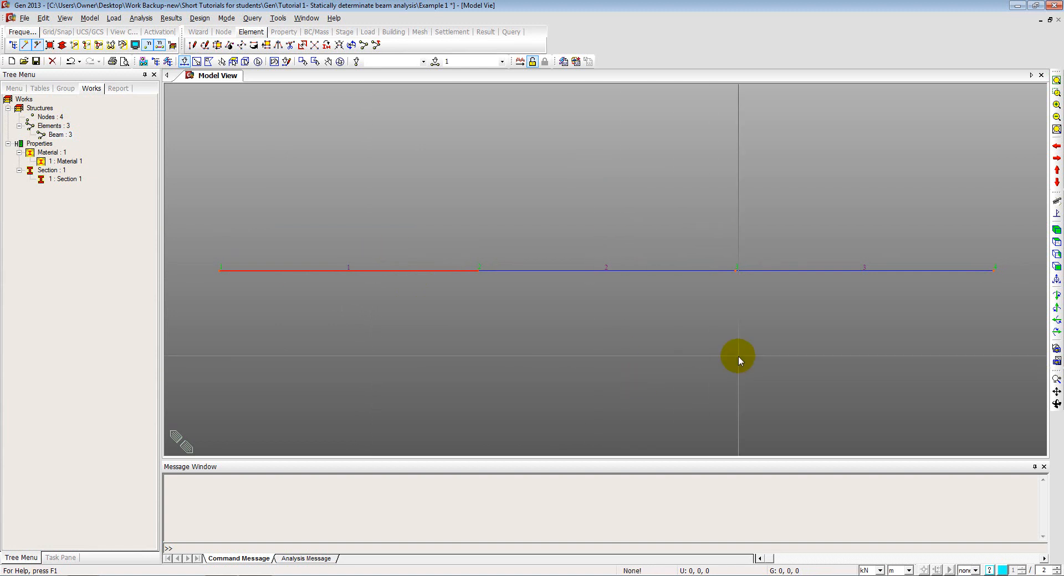
drag(746, 230, 1011, 327)
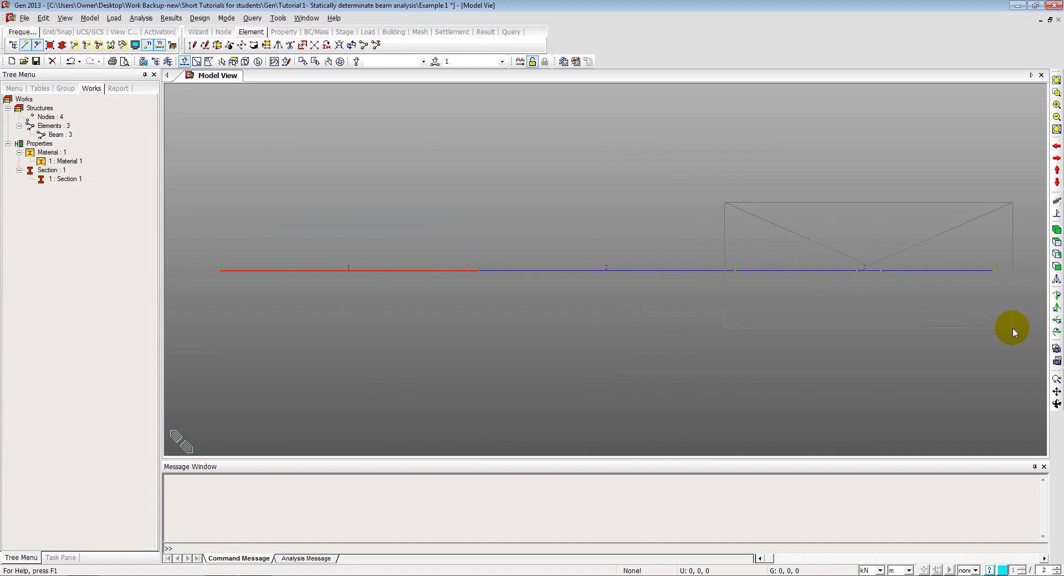
drag(1013, 329, 1009, 327)
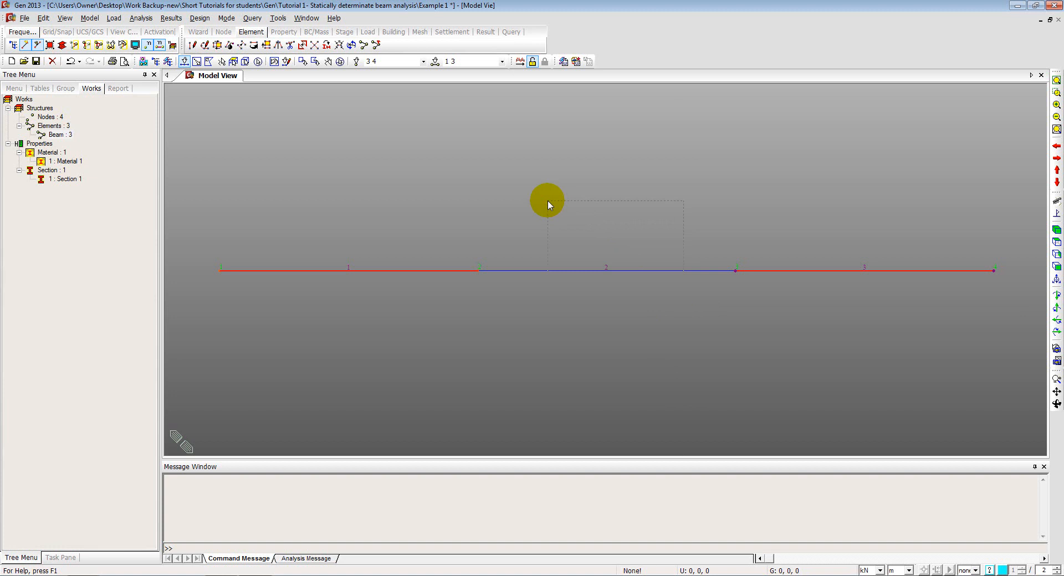
drag(550, 203, 550, 203)
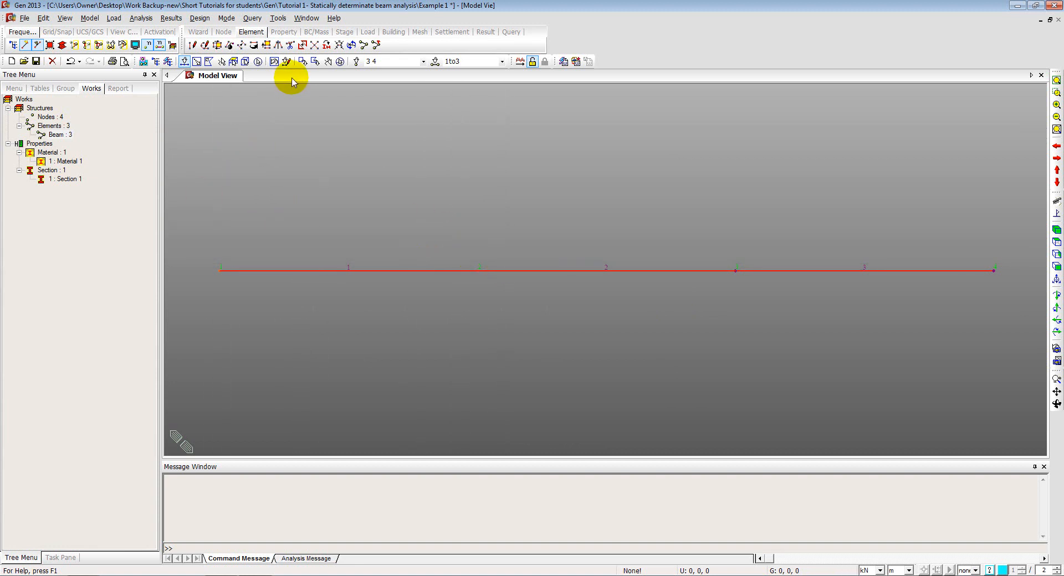
click(340, 62)
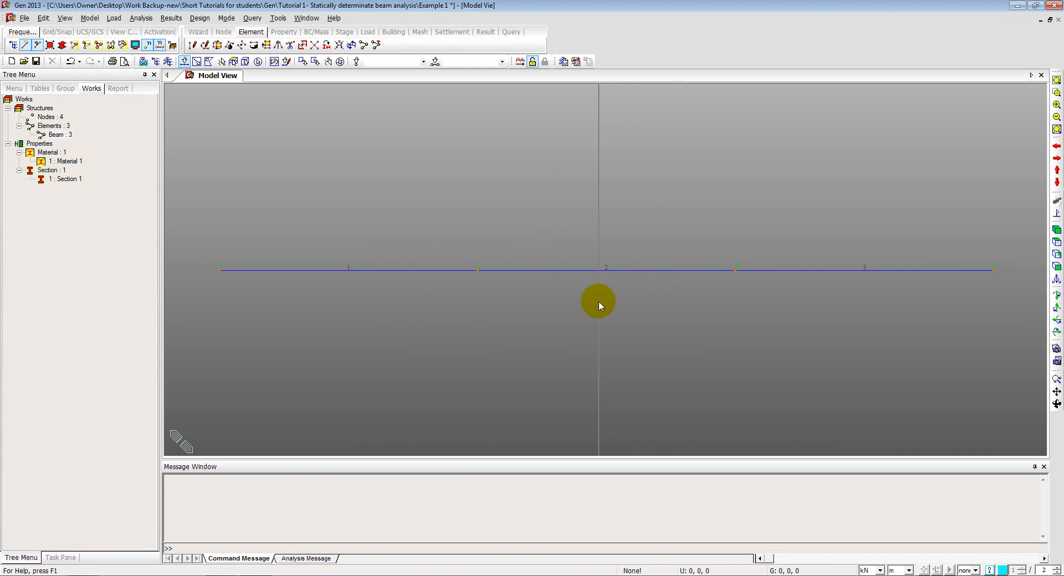
- Examine the beam by zooming, panning and rotating directly in the model view, ending in the front view
scroll(587, 301, up, 1)
scroll(590, 260, down, 2)
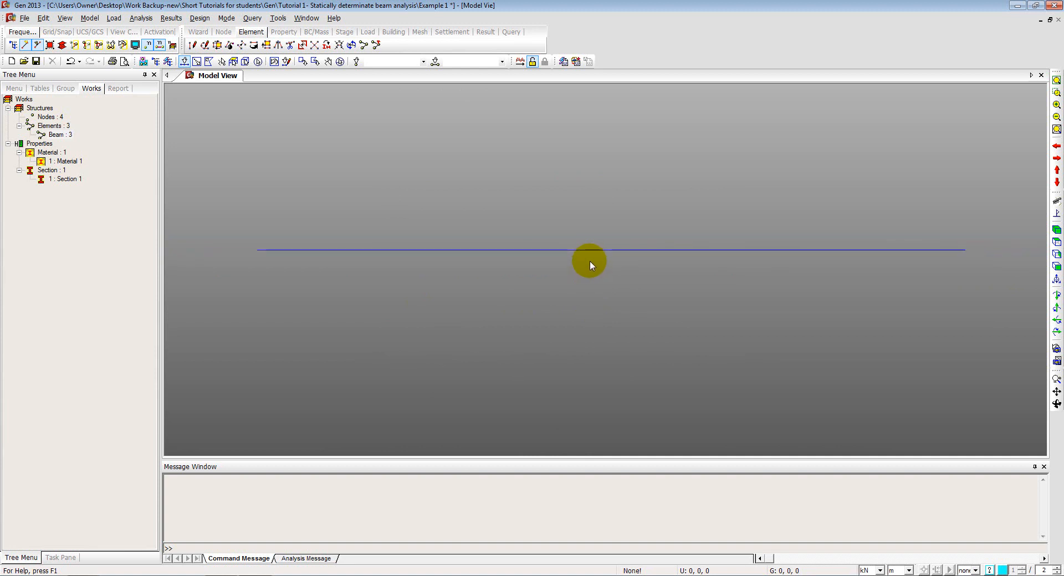
scroll(589, 261, up, 2)
scroll(589, 260, down, 1)
scroll(589, 260, down, 1)
scroll(590, 260, up, 3)
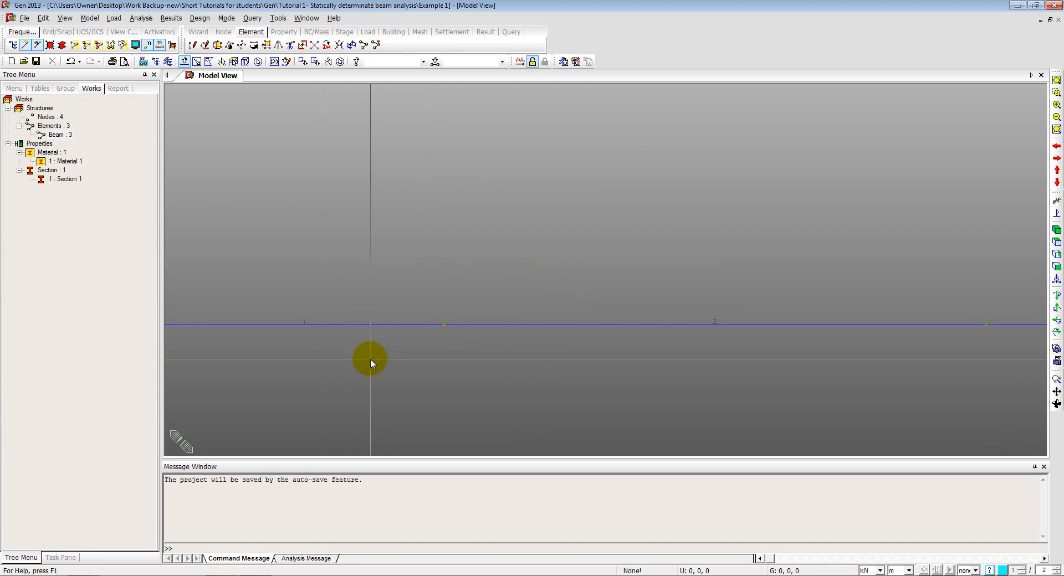
middle_drag(370, 359, 607, 318)
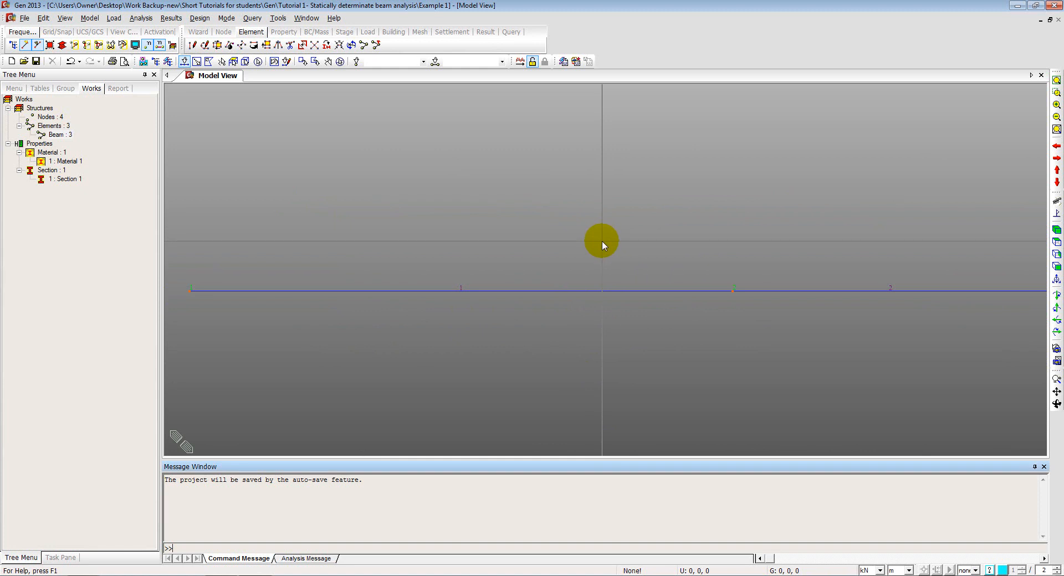
ctrl+middle_drag(601, 241, 663, 244)
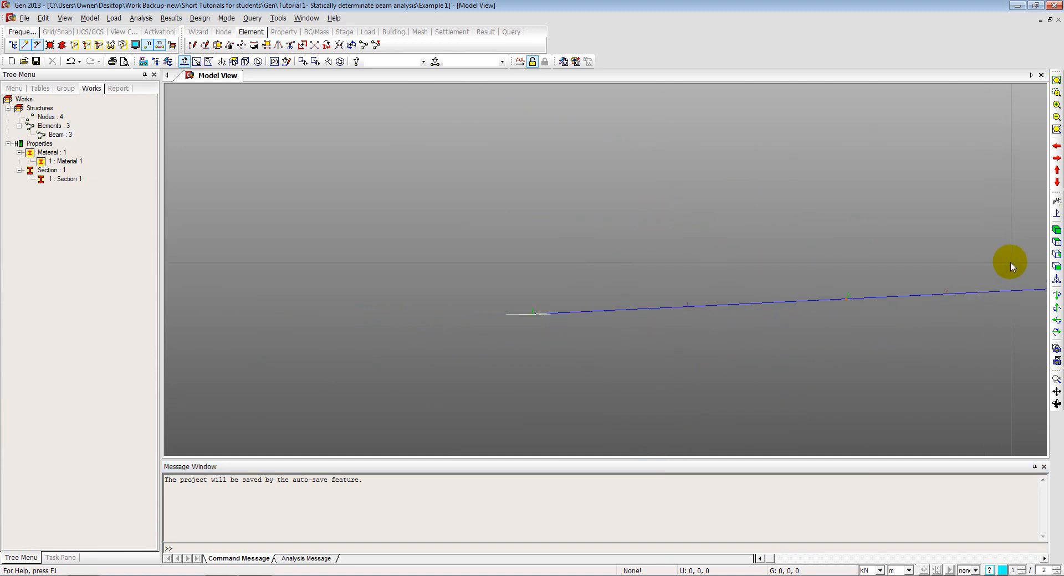
click(1053, 272)
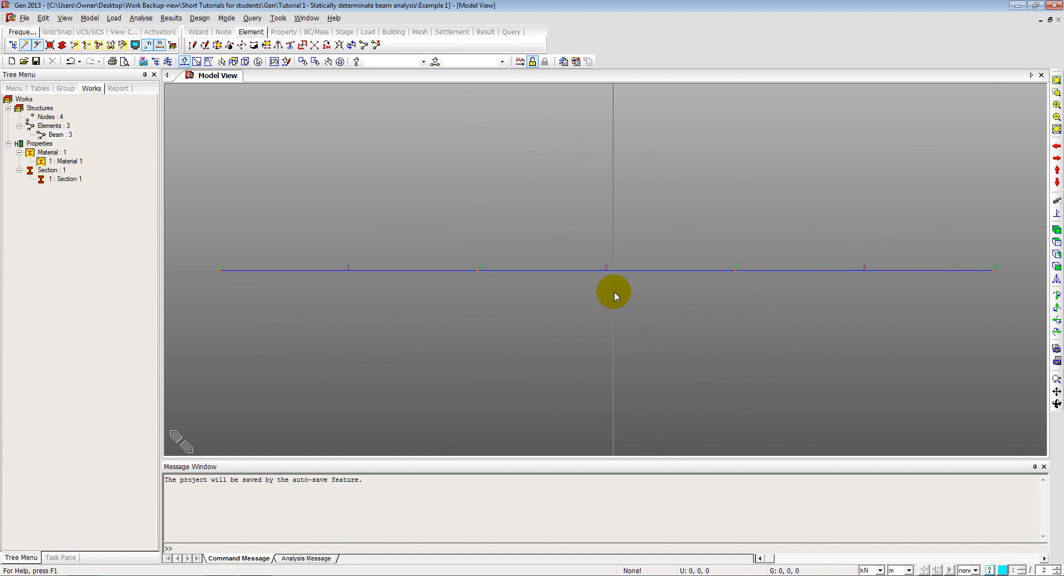
- Examine the beam with the dynamic zoom, pan and rotate tools, then fit it to the window in front view
click(1056, 380)
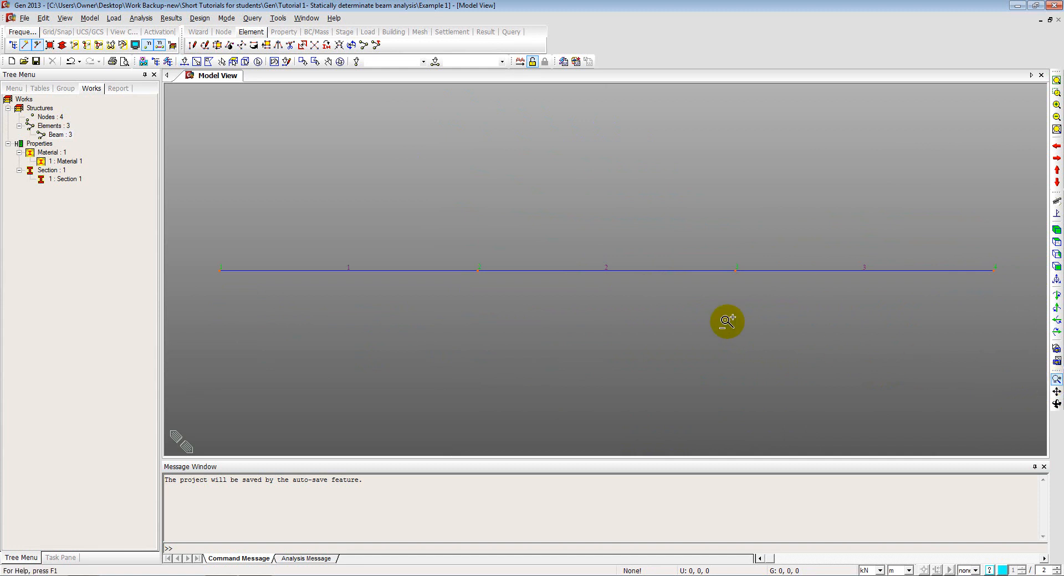
drag(716, 308, 1018, 132)
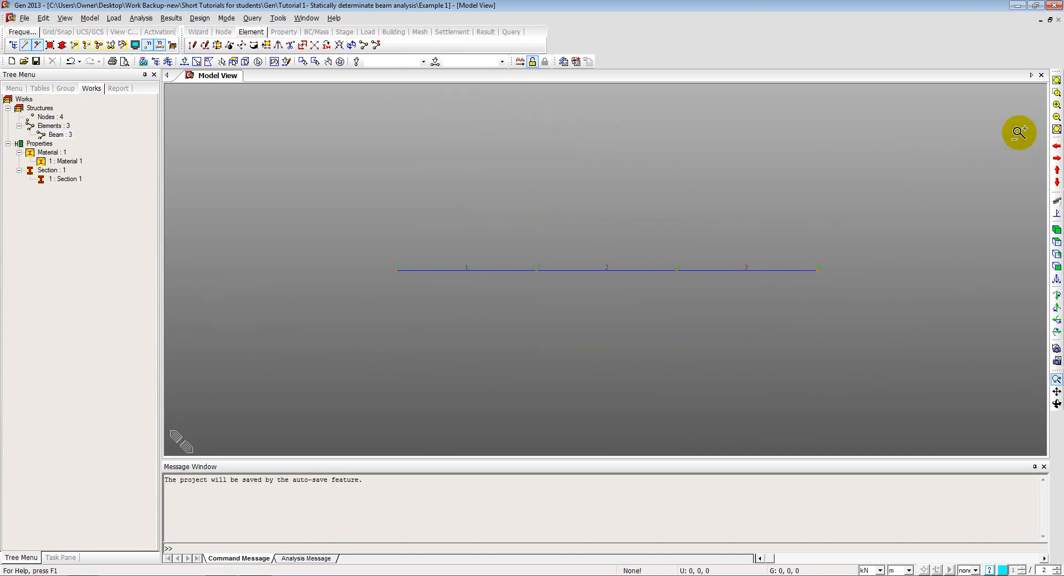
click(1056, 392)
drag(636, 303, 595, 299)
click(1056, 404)
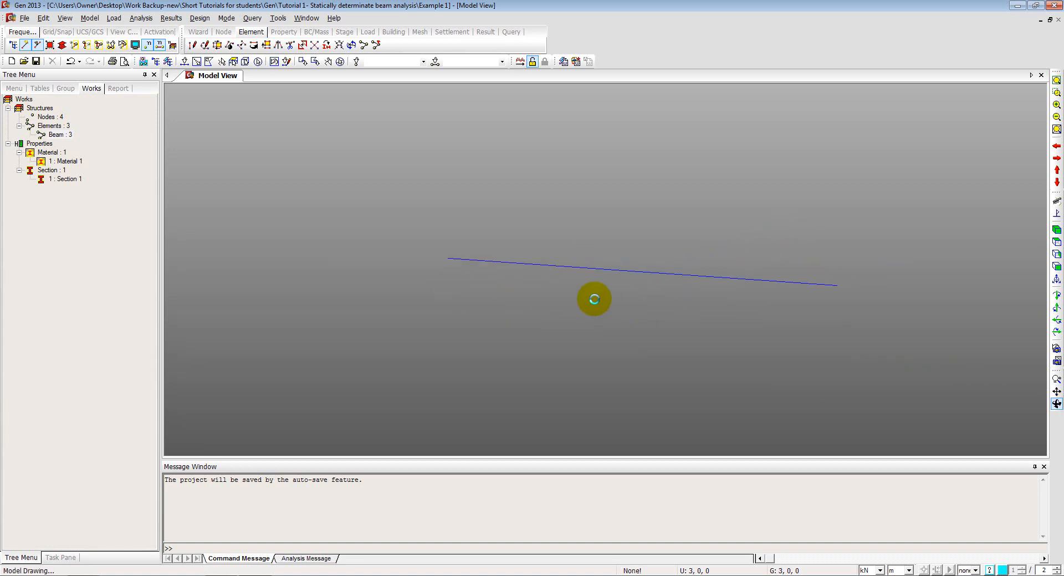
click(1057, 404)
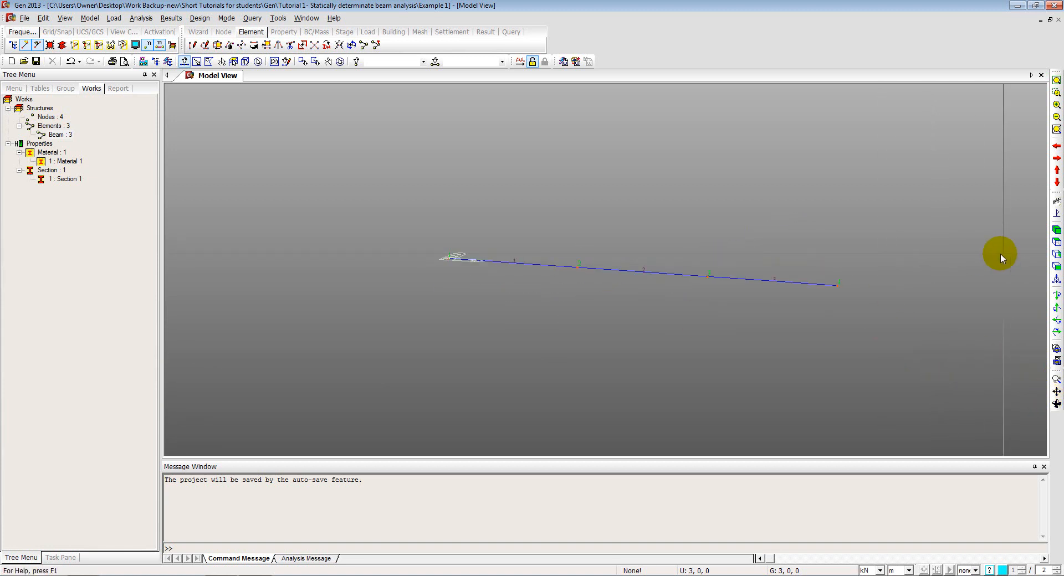
click(1055, 80)
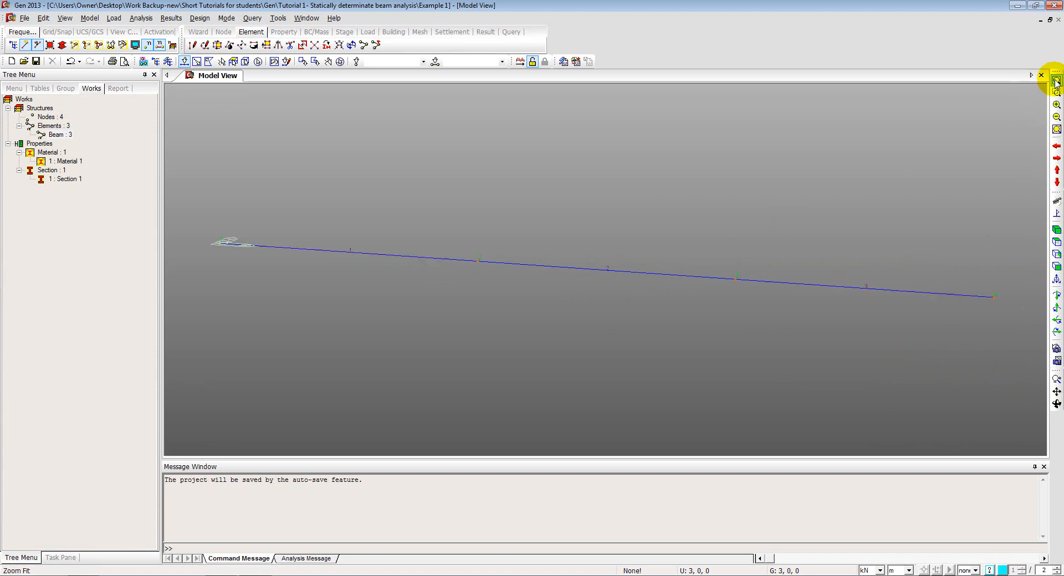
click(1057, 266)
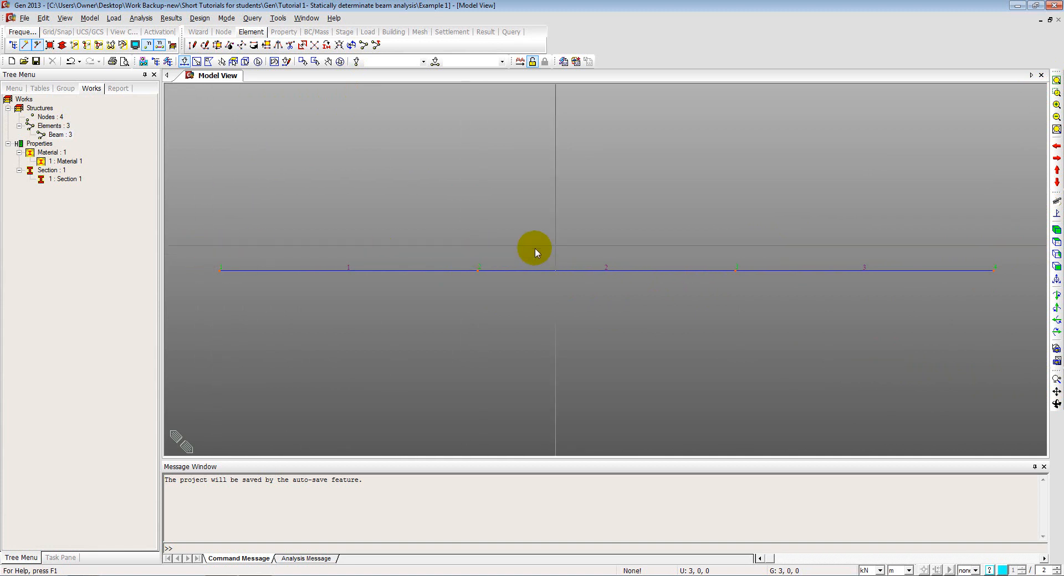
- Start adding boundary supports in the Default group with the Dx and Dz displacements restrained
drag(208, 260, 234, 289)
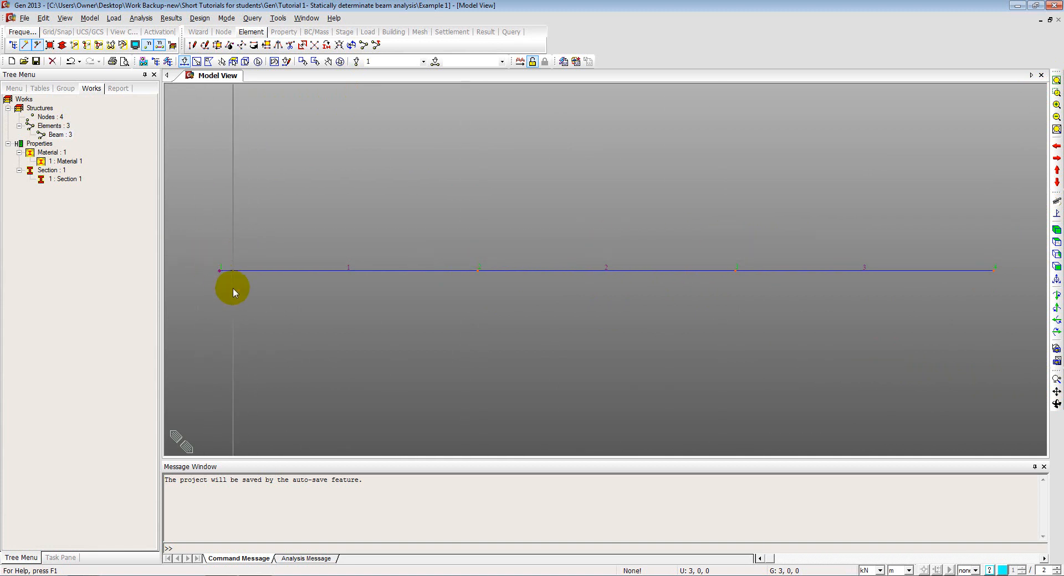
click(729, 269)
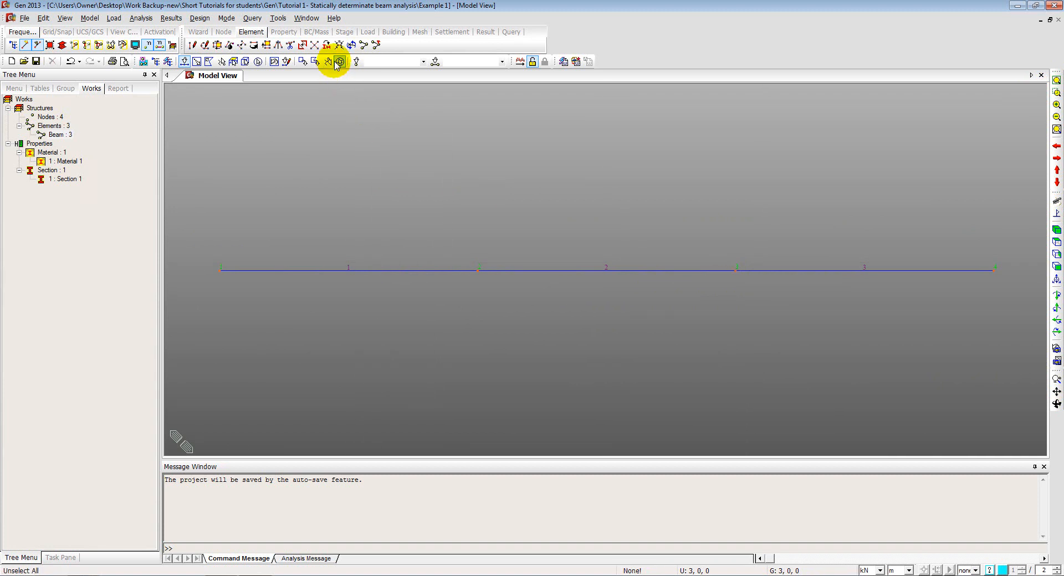
click(97, 21)
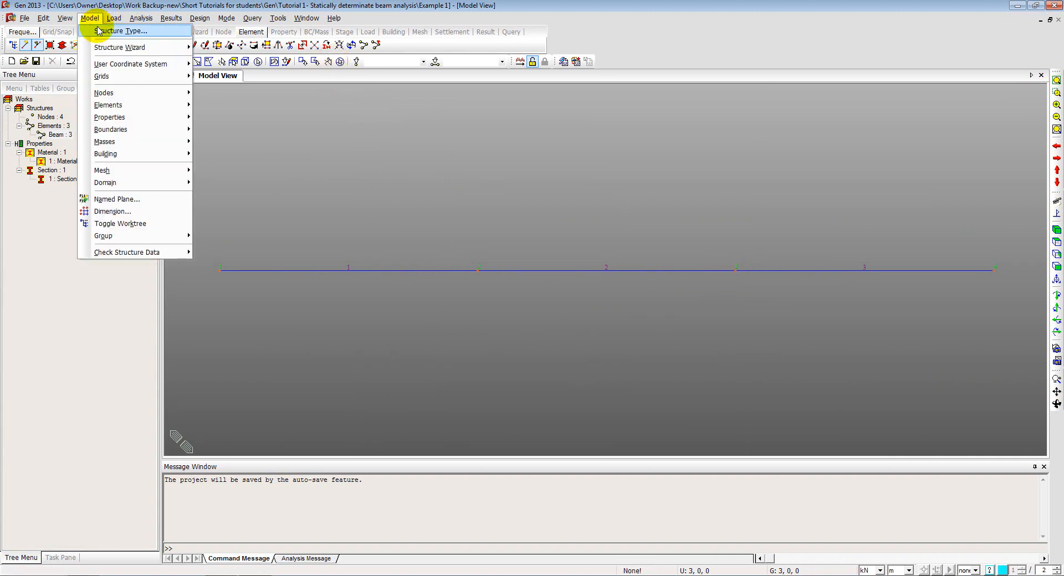
mouse_move(114, 129)
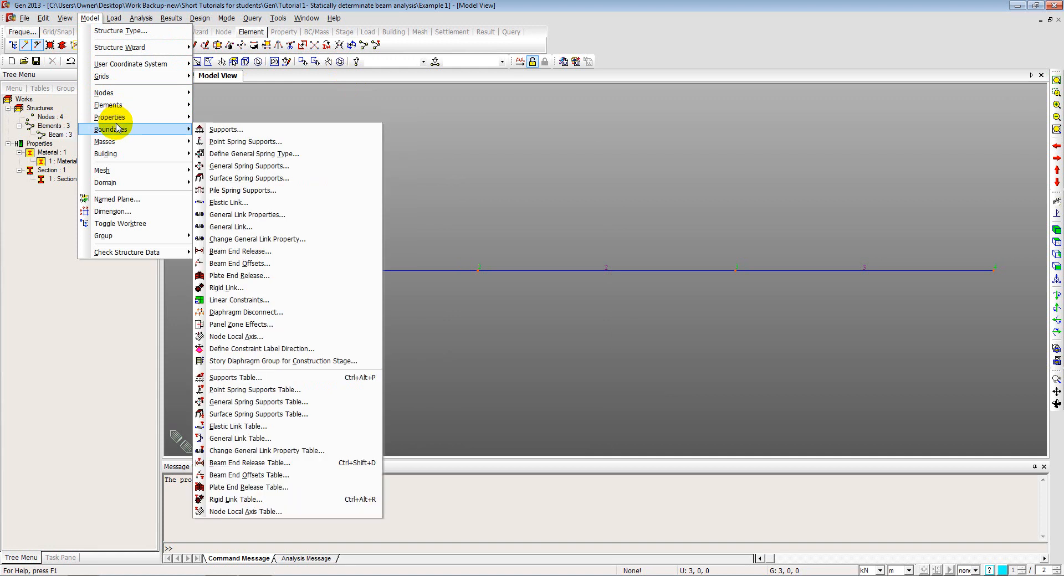
click(209, 129)
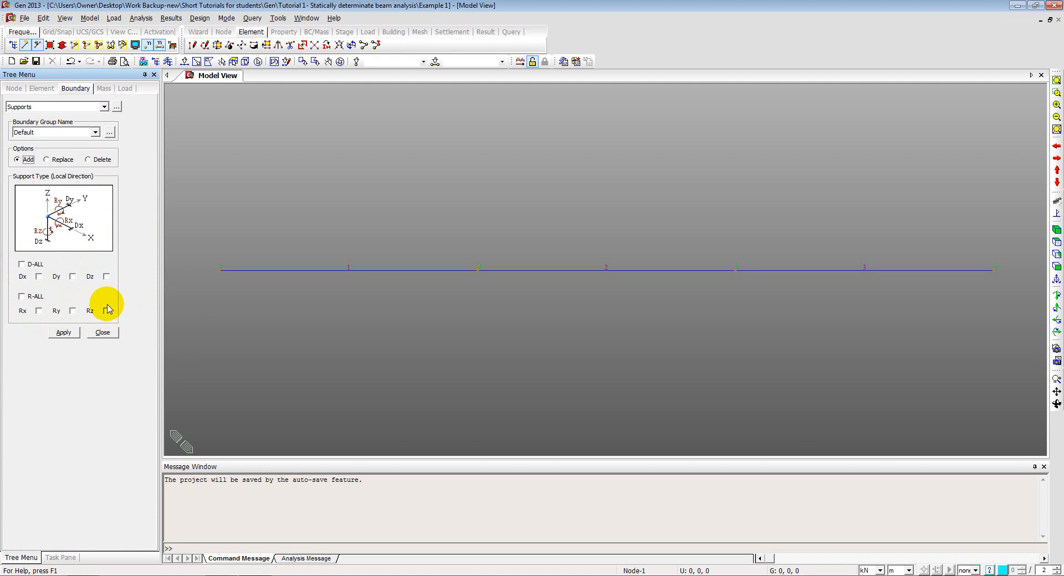
click(220, 268)
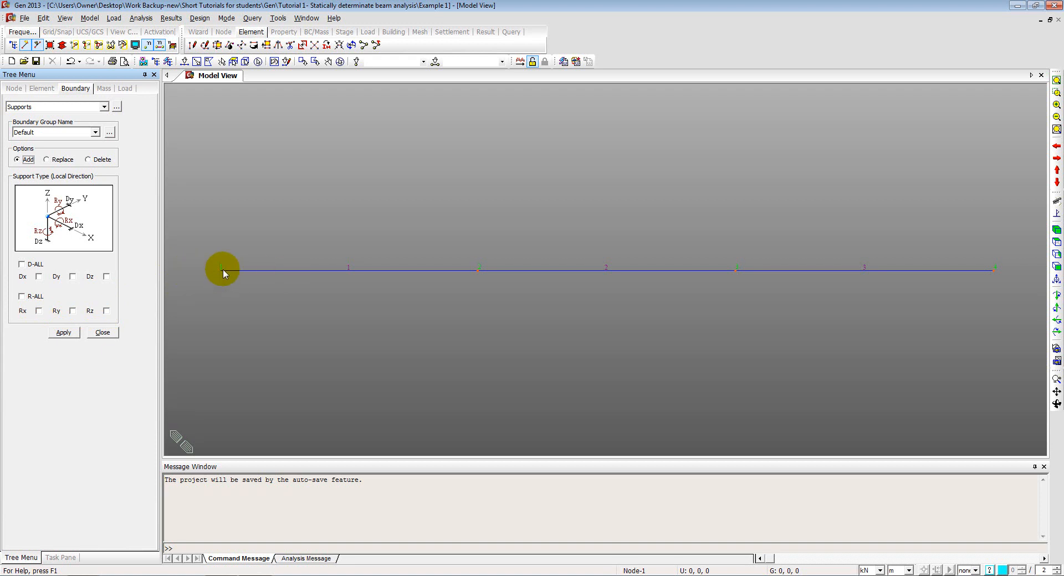
click(39, 276)
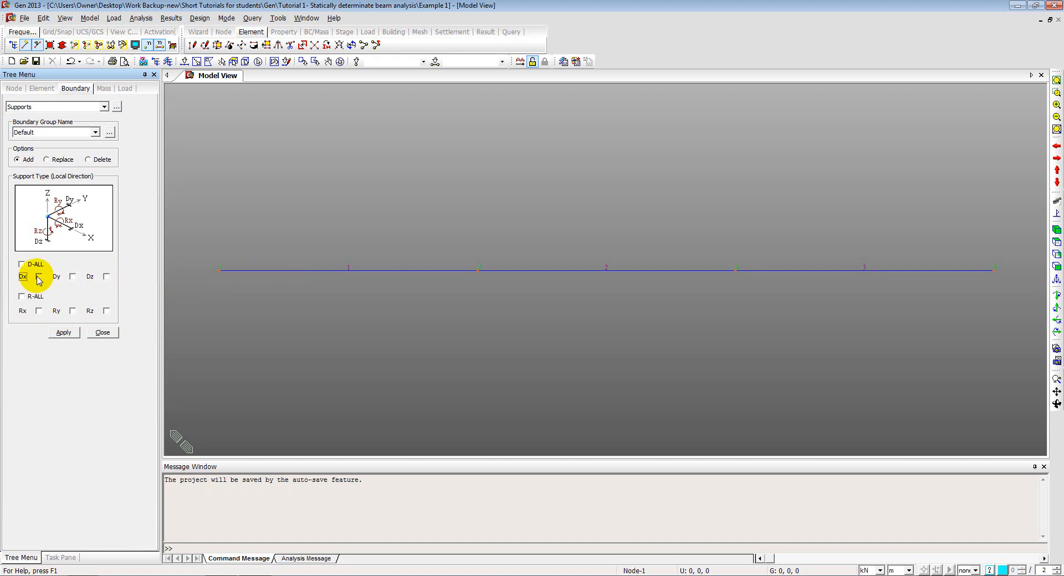
click(106, 276)
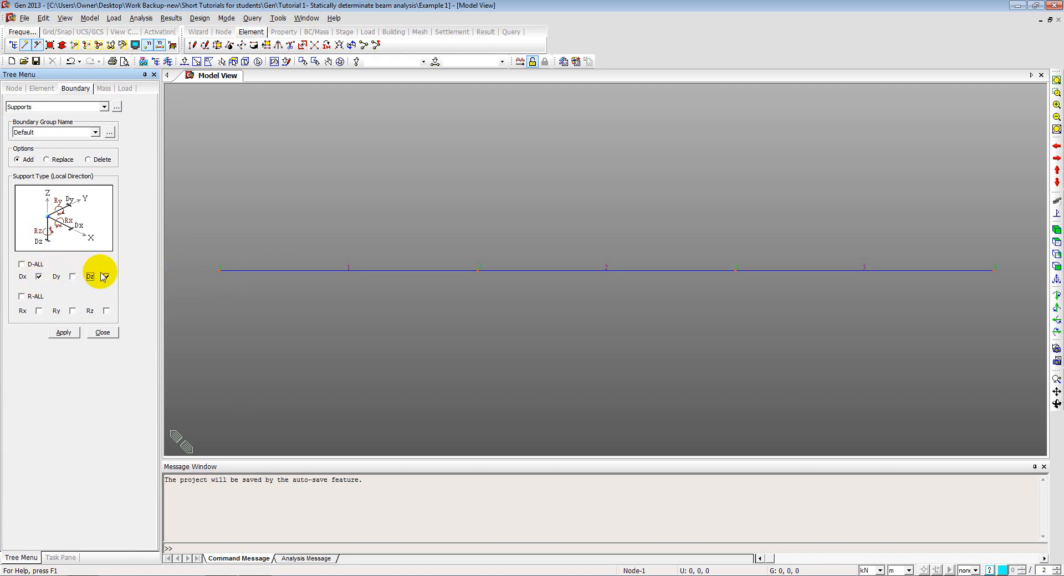
- Select only node 1 at the beam's left end and apply the Dx and Dz support to it
click(184, 63)
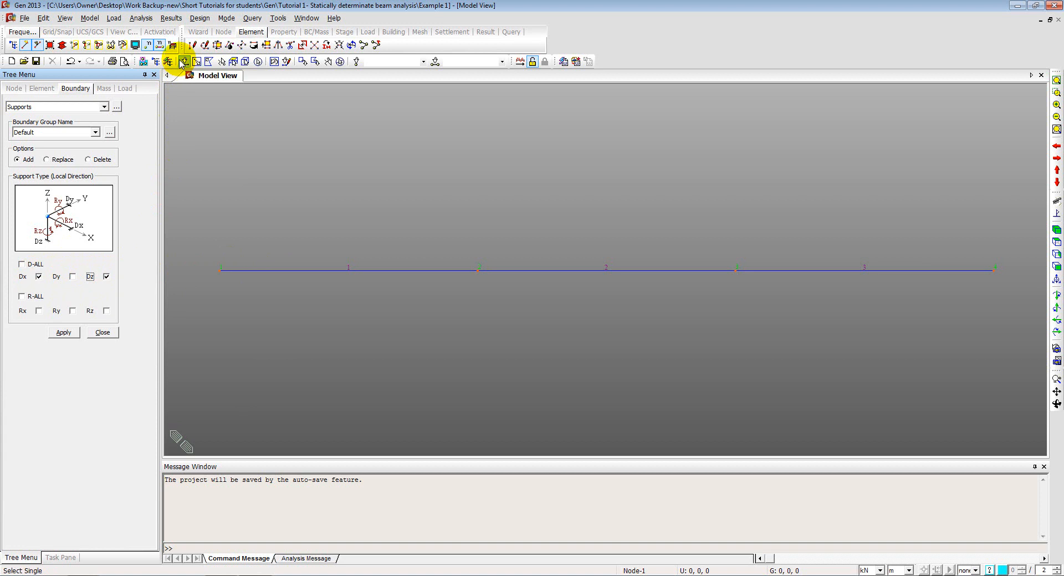
click(213, 259)
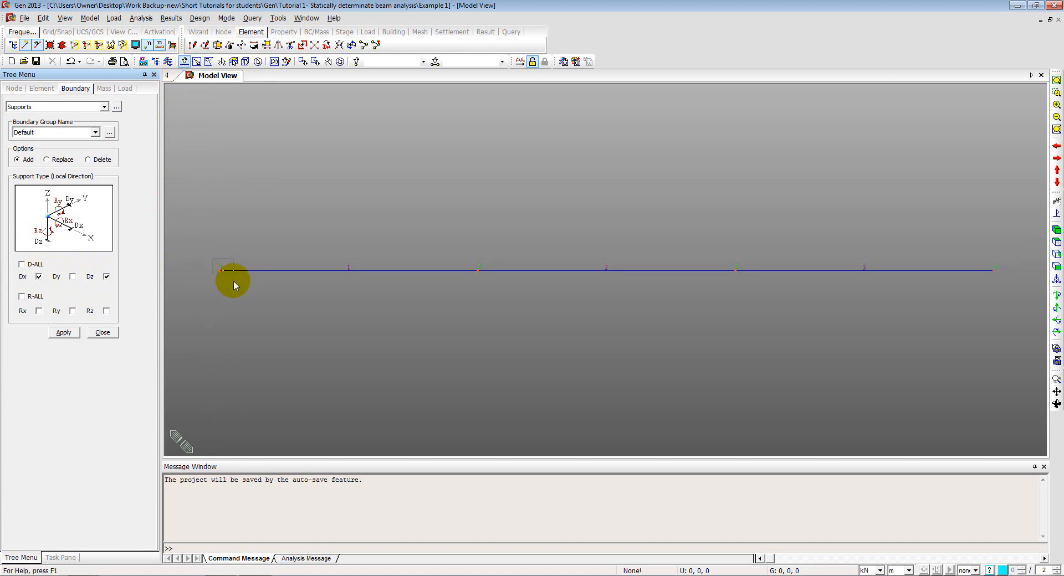
drag(233, 281, 233, 281)
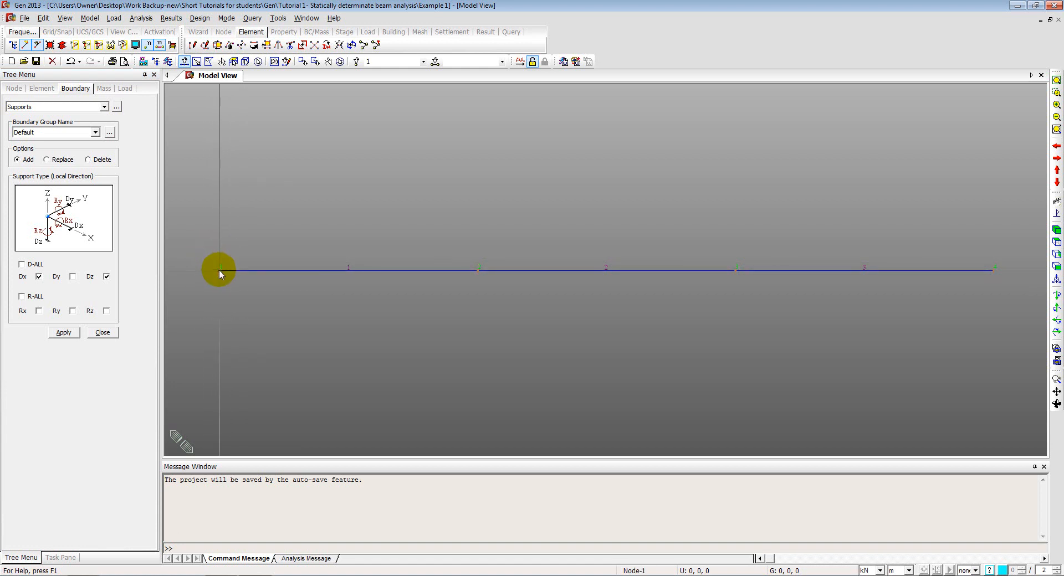
click(340, 62)
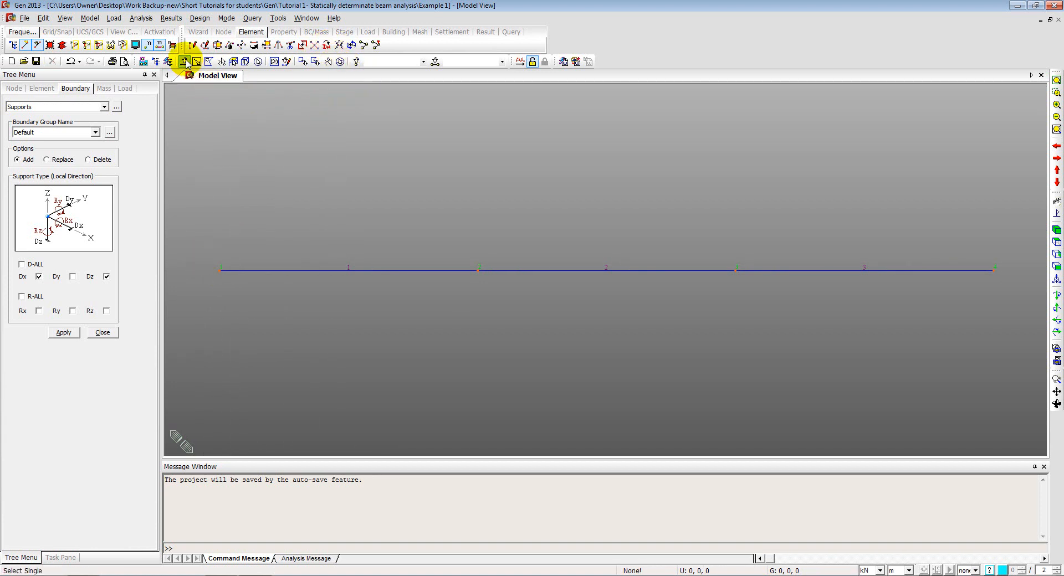
click(218, 271)
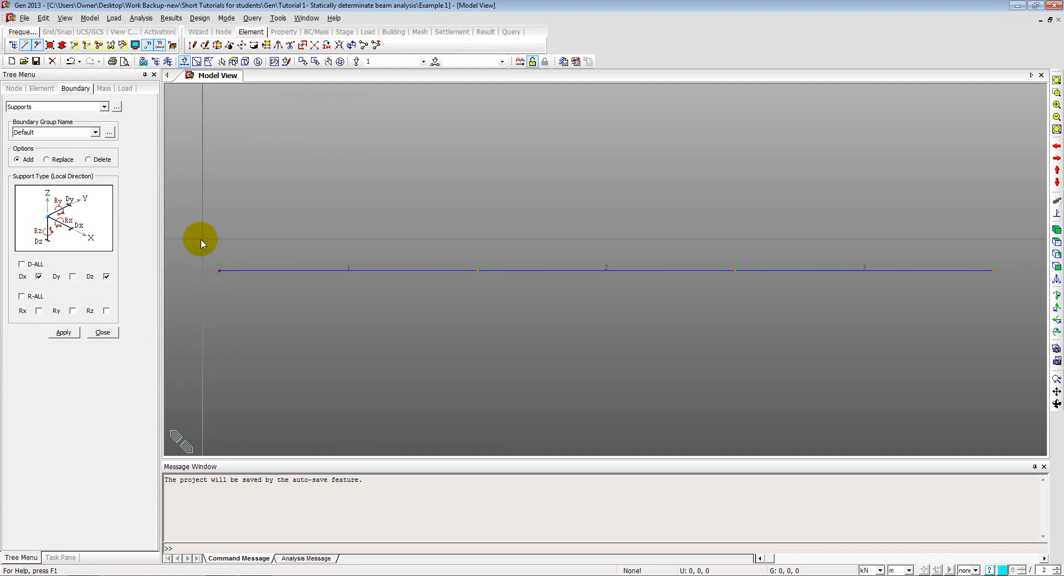
click(64, 332)
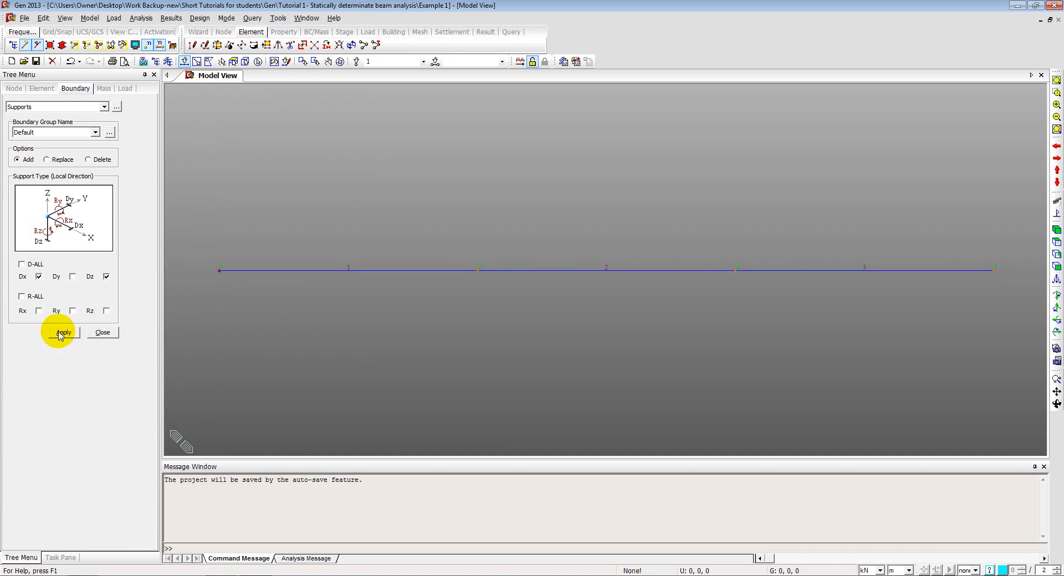
- Apply the Dx and Dz restraint to the selected node 1
click(62, 333)
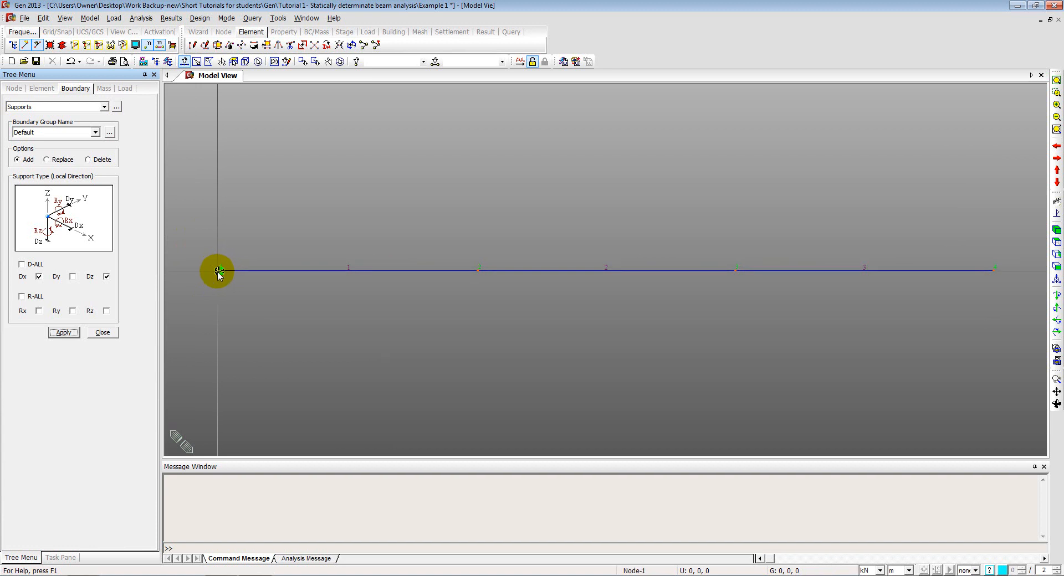
click(218, 271)
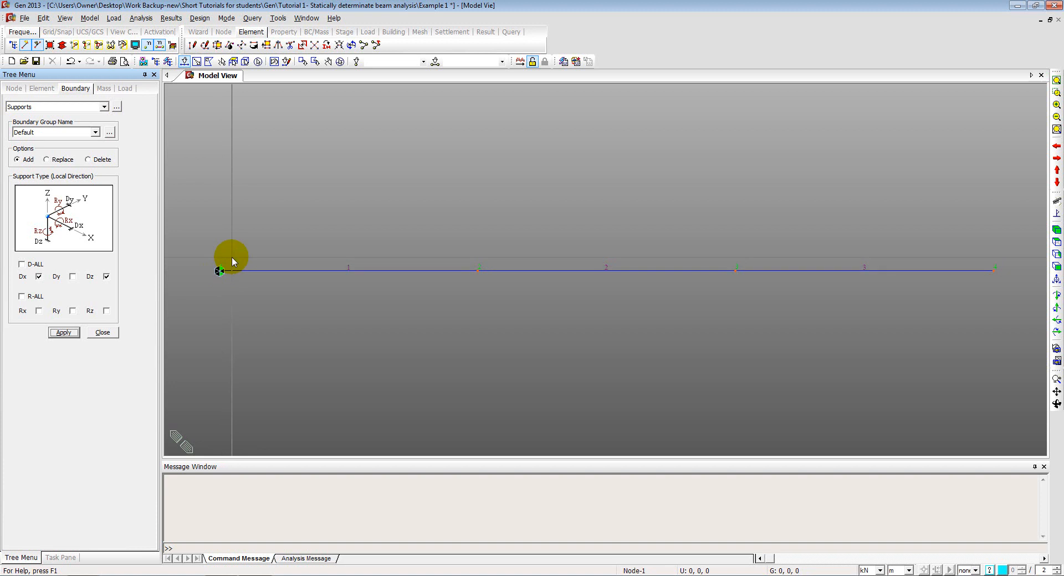
click(219, 271)
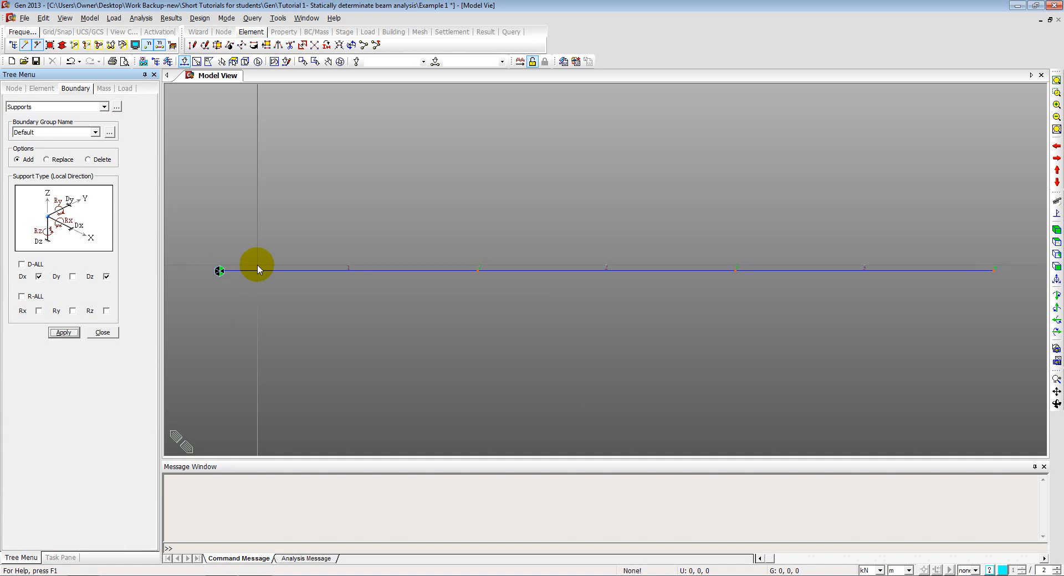
click(218, 270)
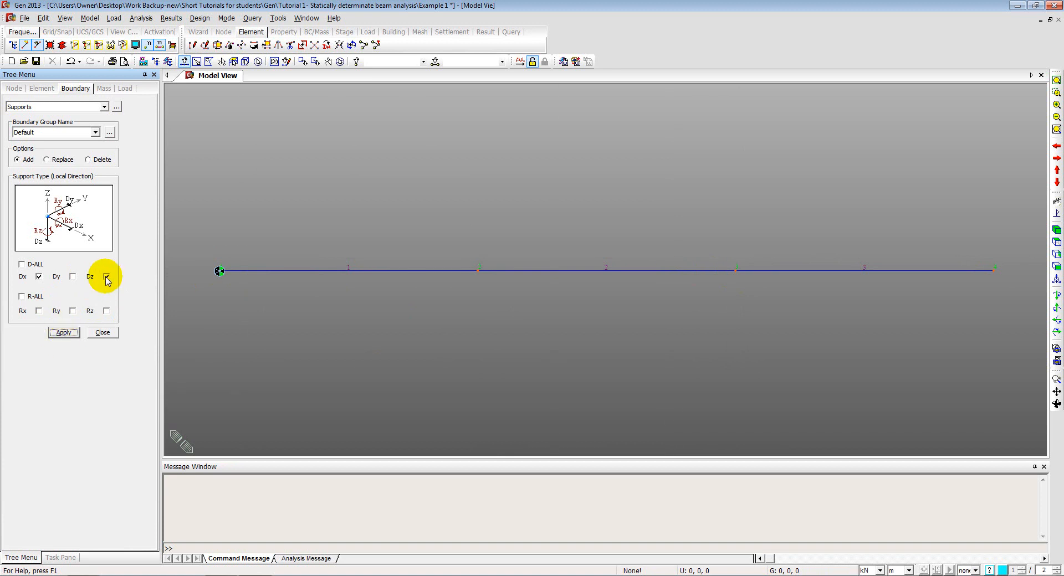
- Add a roller support restraining only Dz at node 3 and close the support settings
click(37, 279)
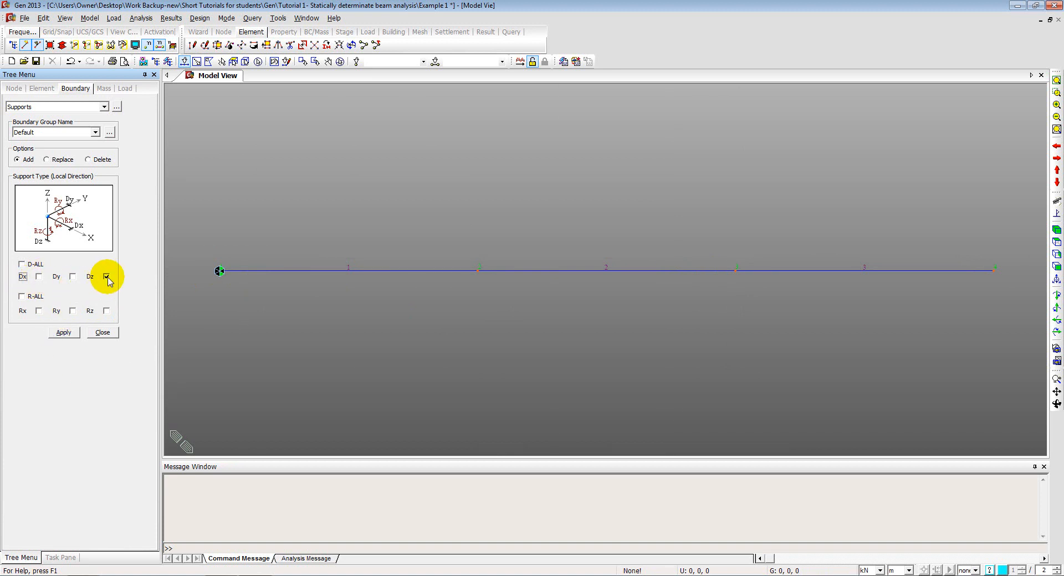
drag(722, 253, 752, 289)
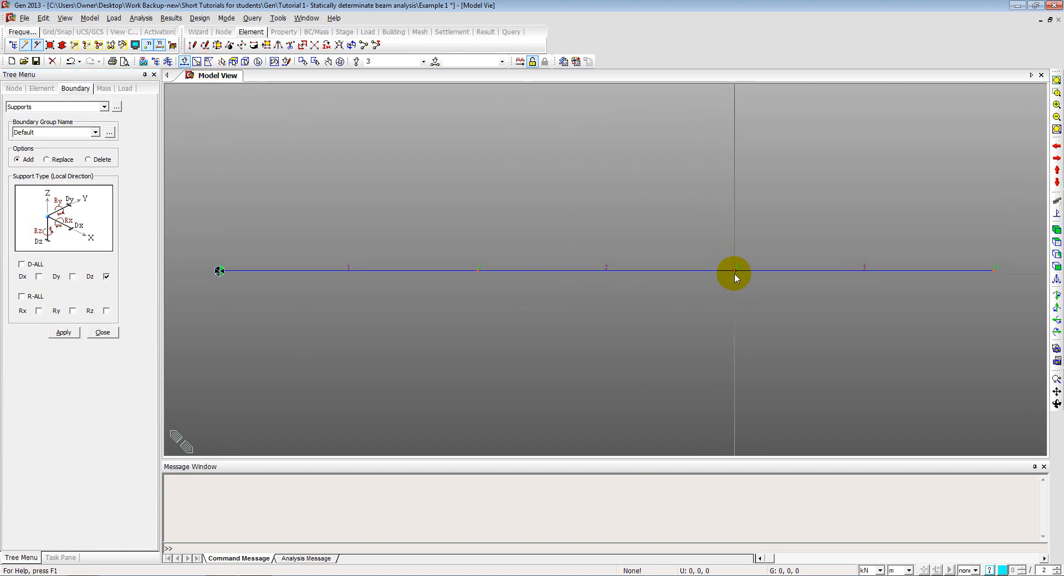
click(59, 334)
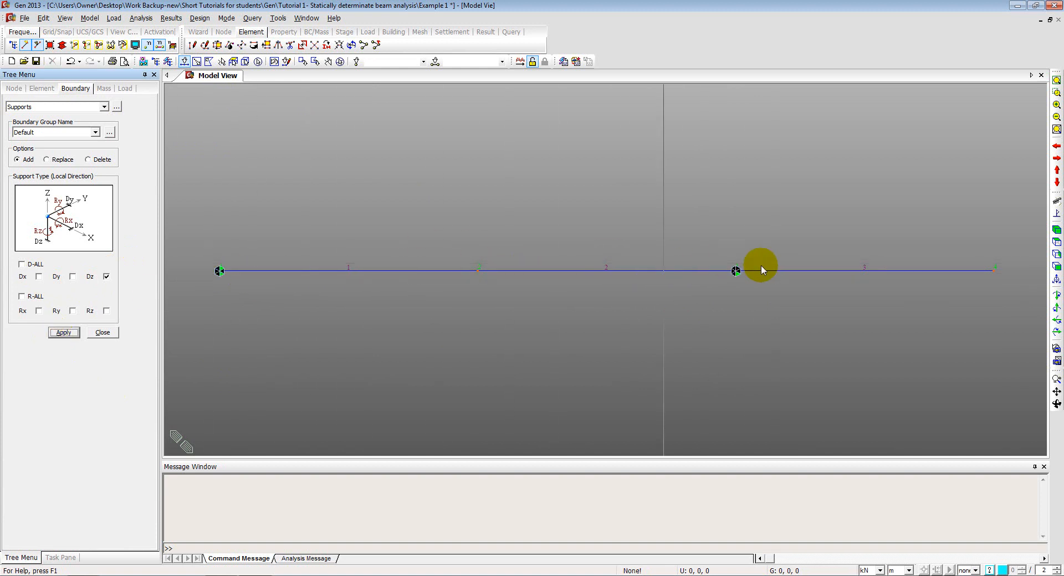
click(103, 334)
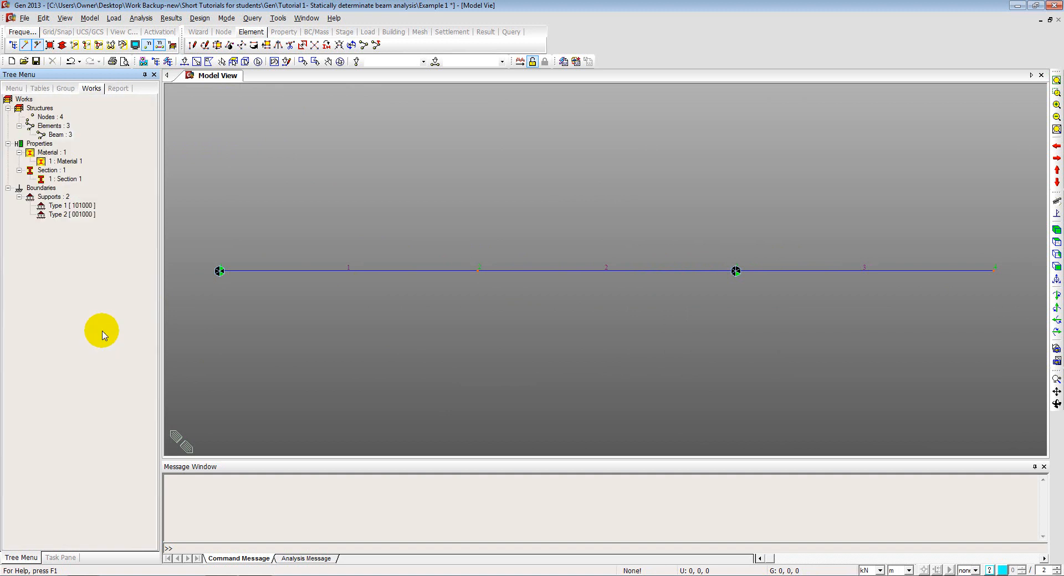
- Close the Tree Menu pane, bring it back on screen and make it the active pane
click(155, 74)
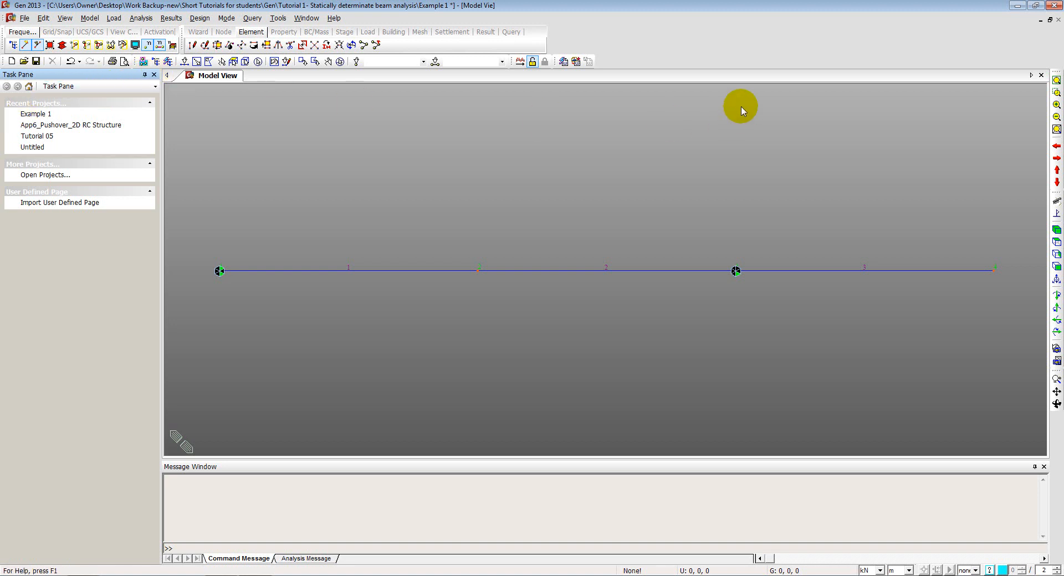
right_click(718, 58)
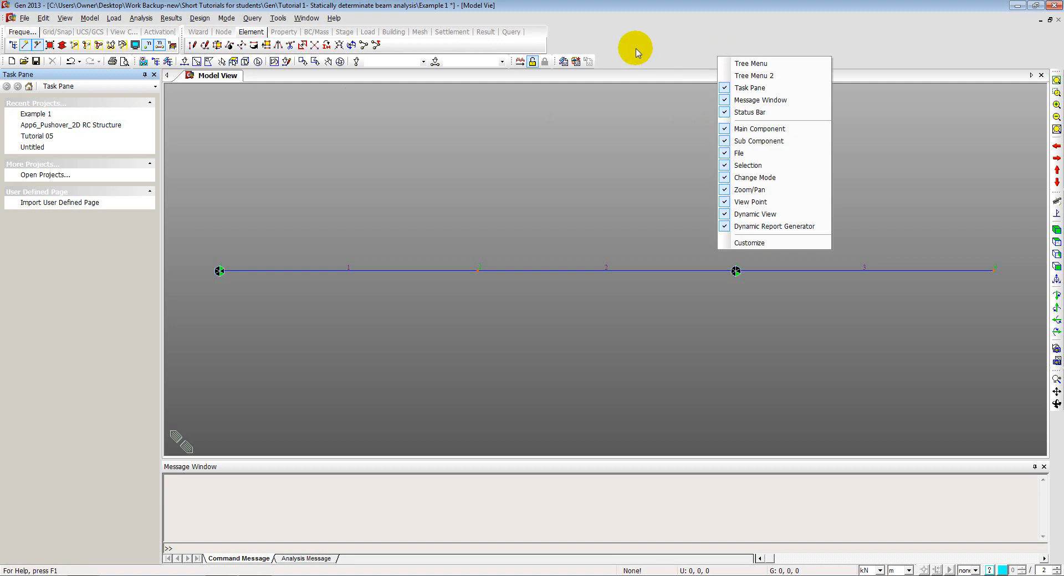
click(737, 66)
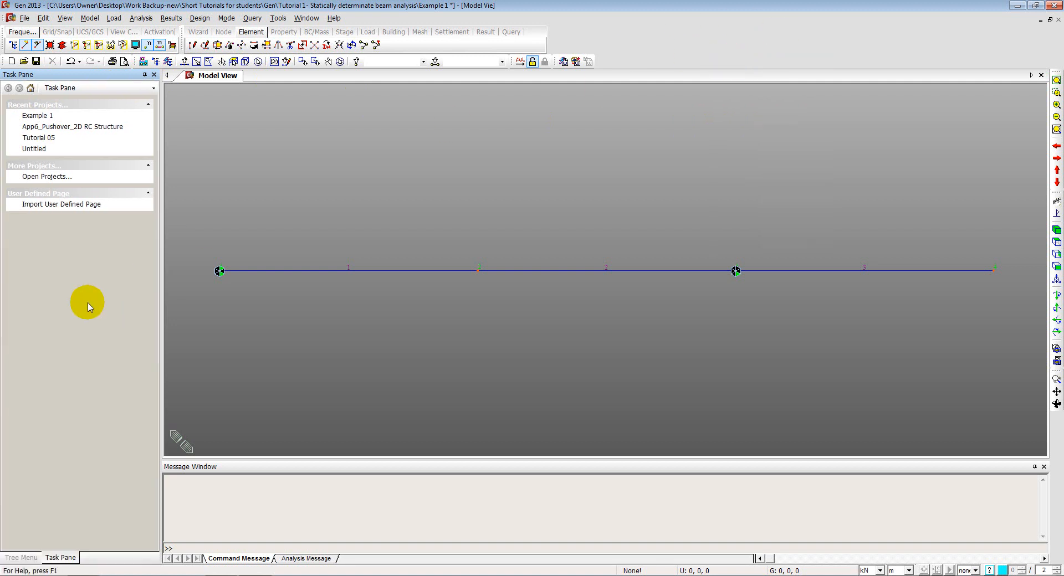
click(9, 559)
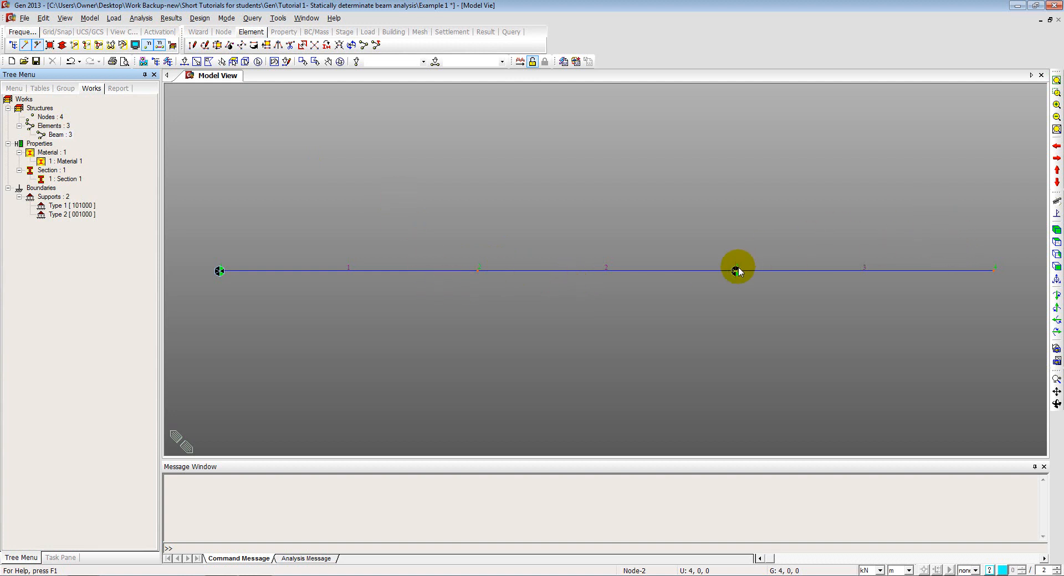
- Check the beam's loads in the Adobe Acrobat problem statement, and in midas Gen add static load case P of type User Defined Load (USER)
key(alt+Tab)
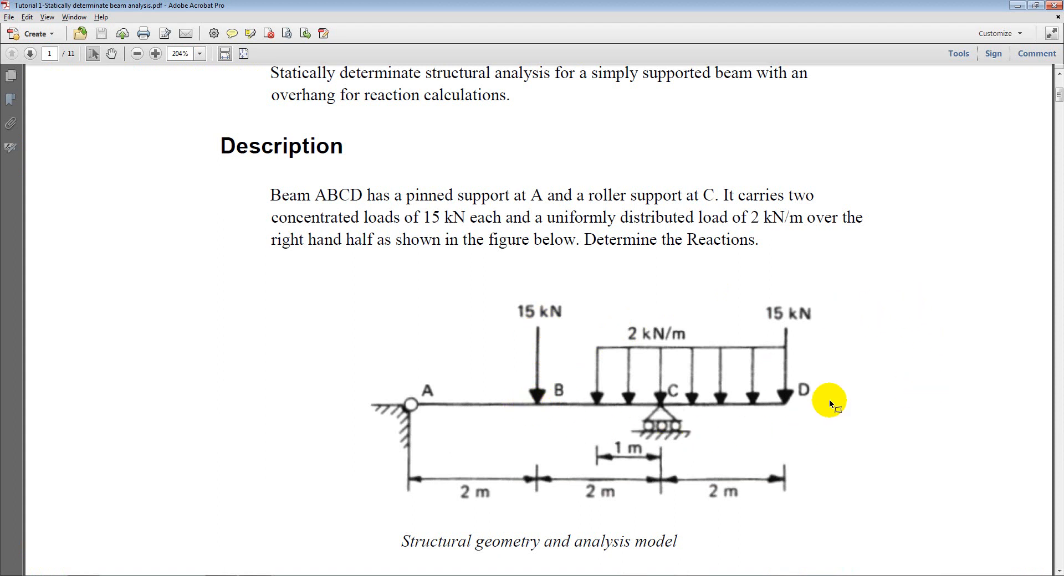
key(alt+Tab)
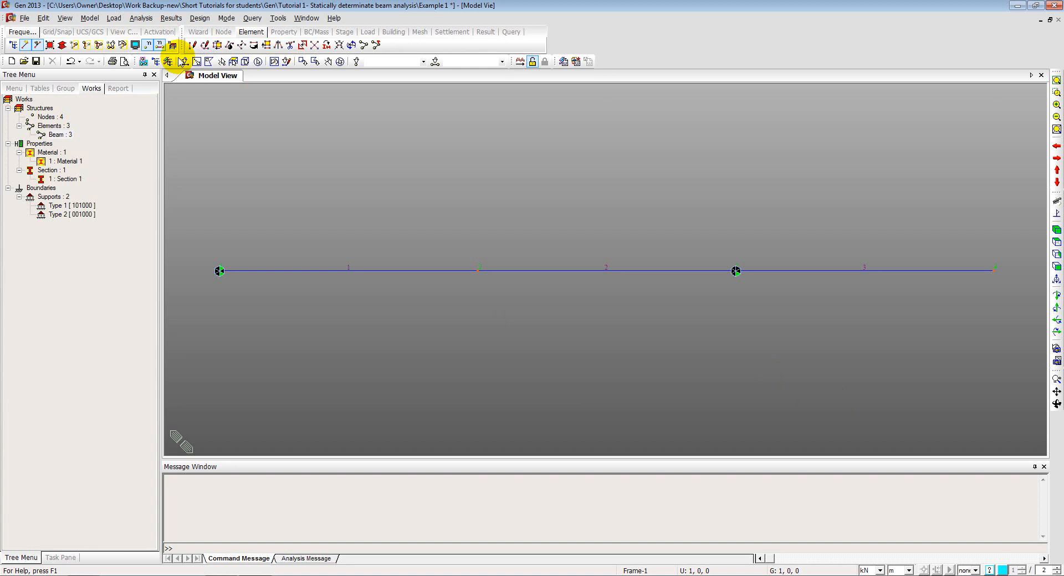
click(118, 21)
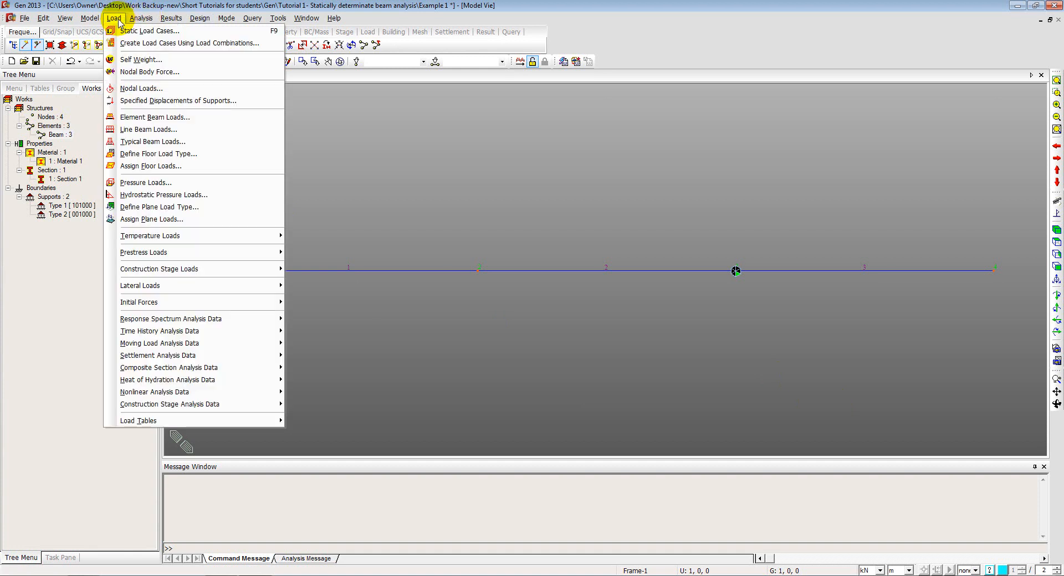
click(135, 28)
drag(194, 31, 361, 73)
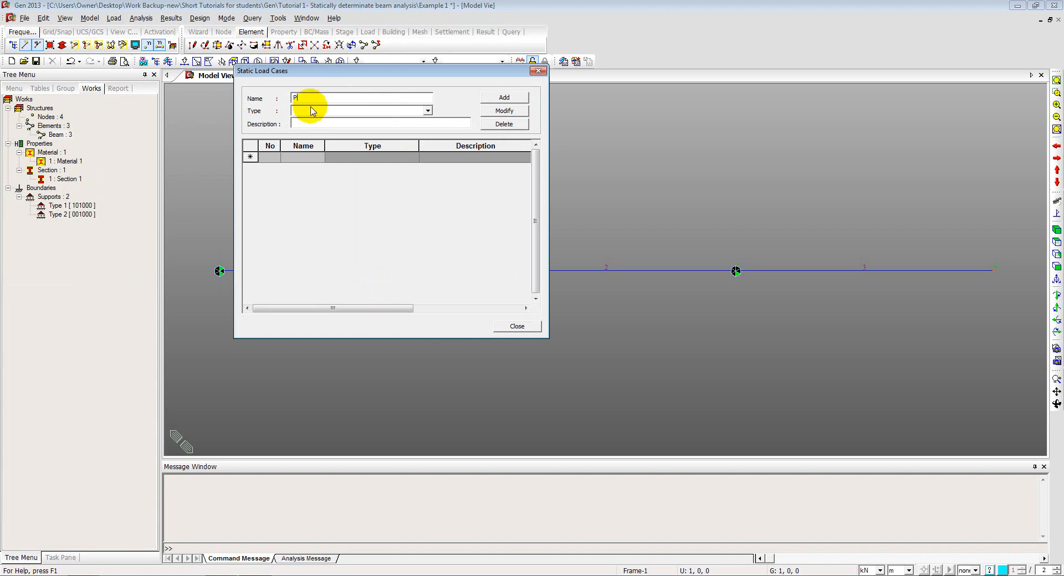
click(314, 113)
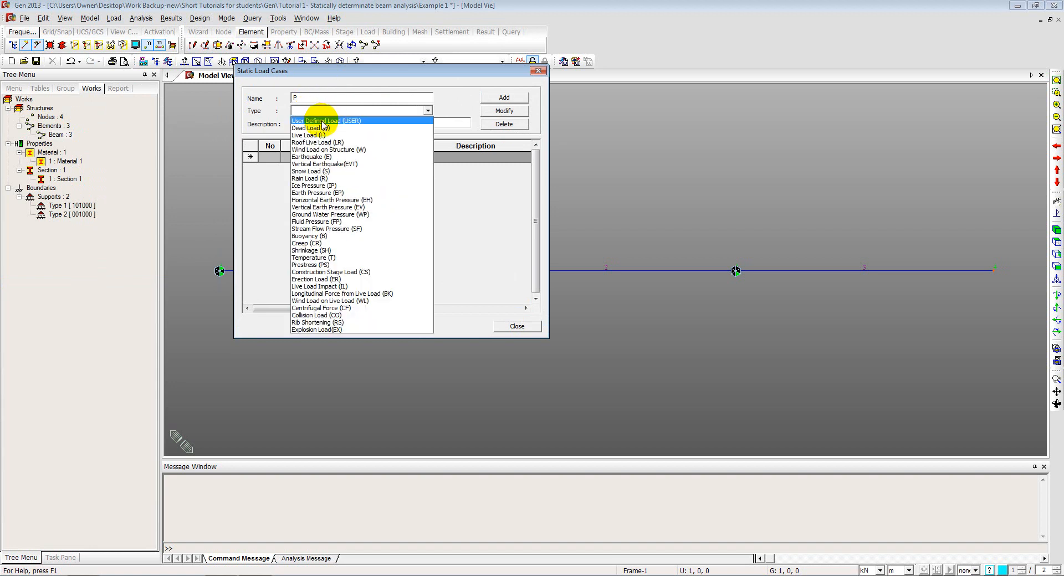
click(313, 120)
click(503, 97)
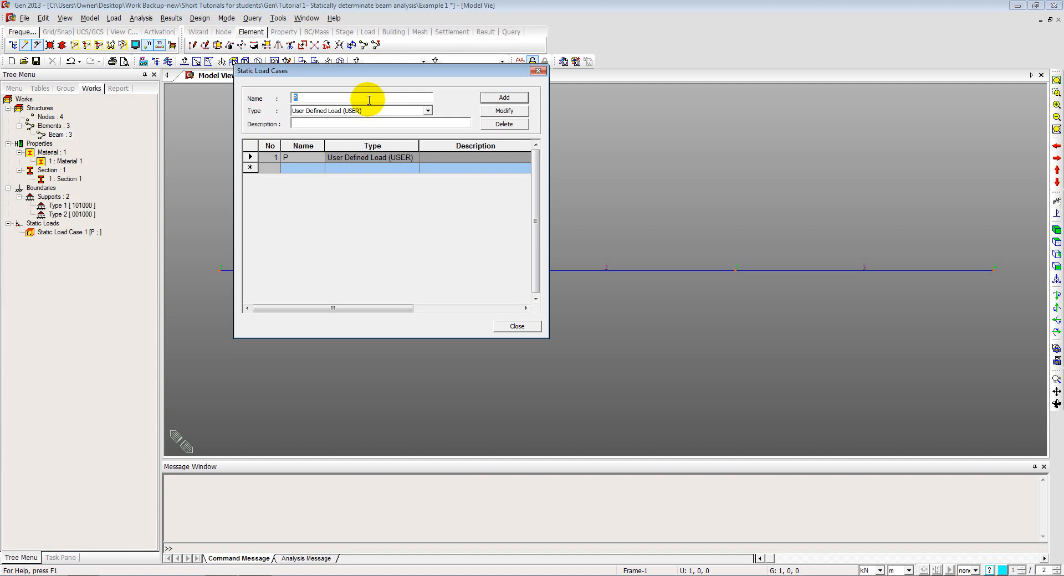
- Add a second static load case named UDL of type User Defined Load (USER) and close the load case settings
click(390, 110)
click(372, 109)
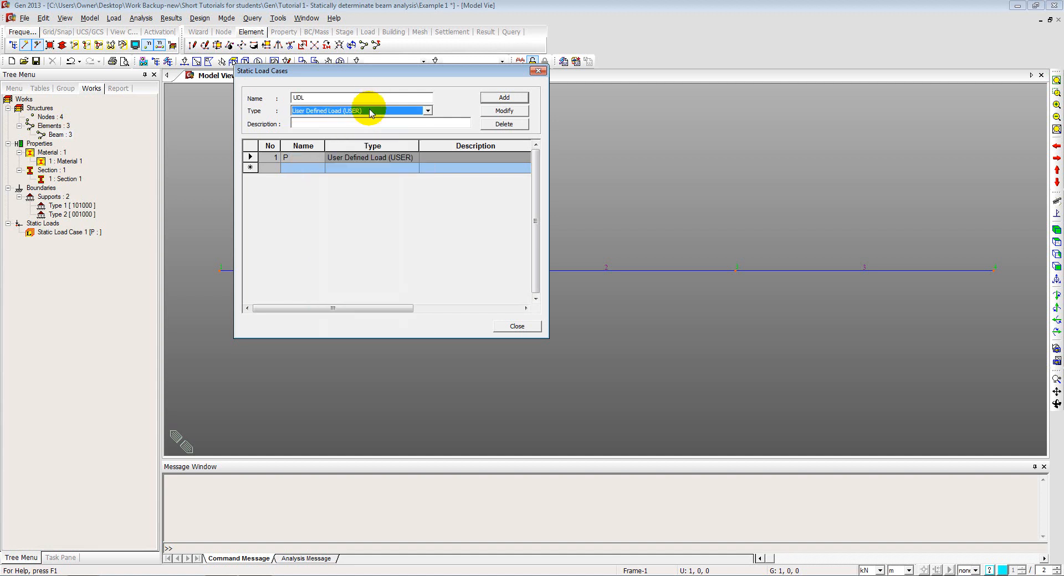
click(500, 98)
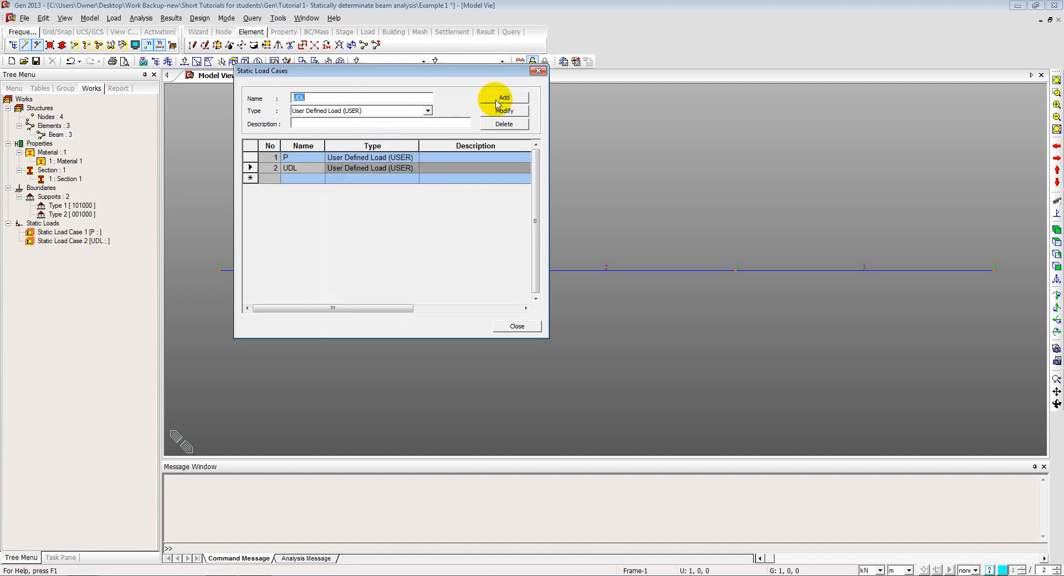
click(536, 72)
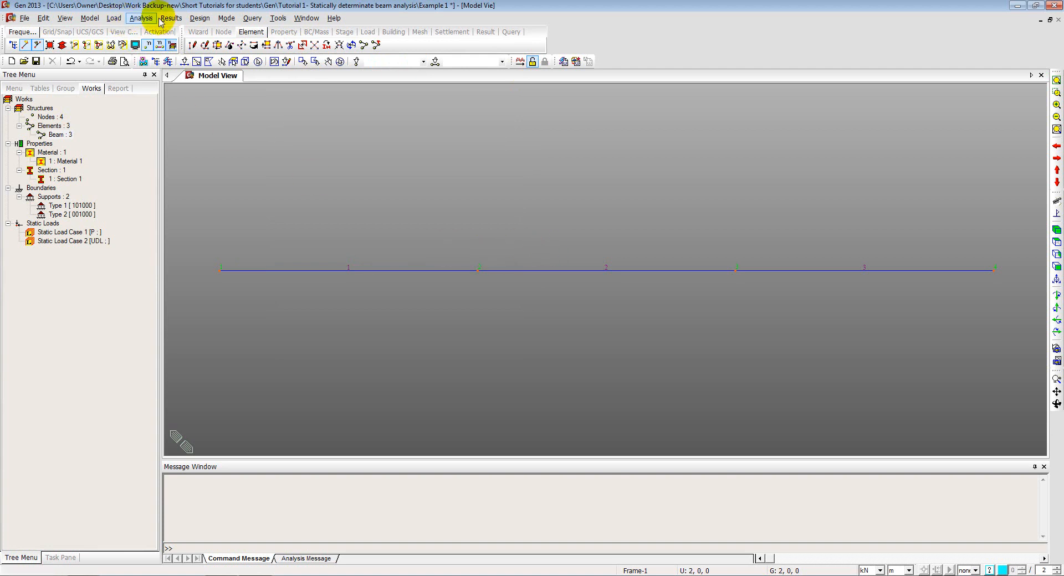
- Add nodal loads with FZ of -15 kN in load case P, Default group, to nodes 2 and 4
click(114, 18)
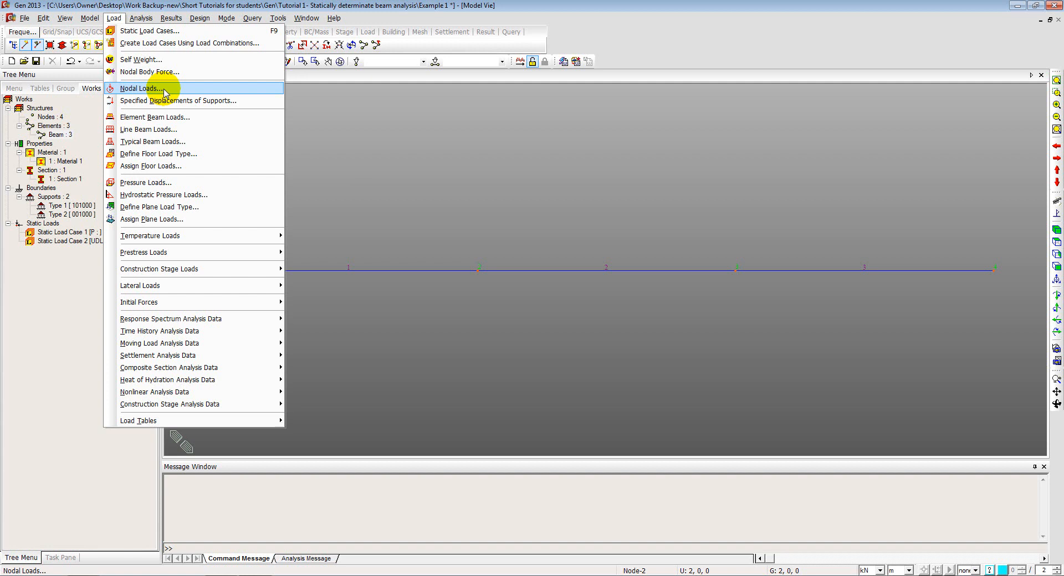
click(131, 90)
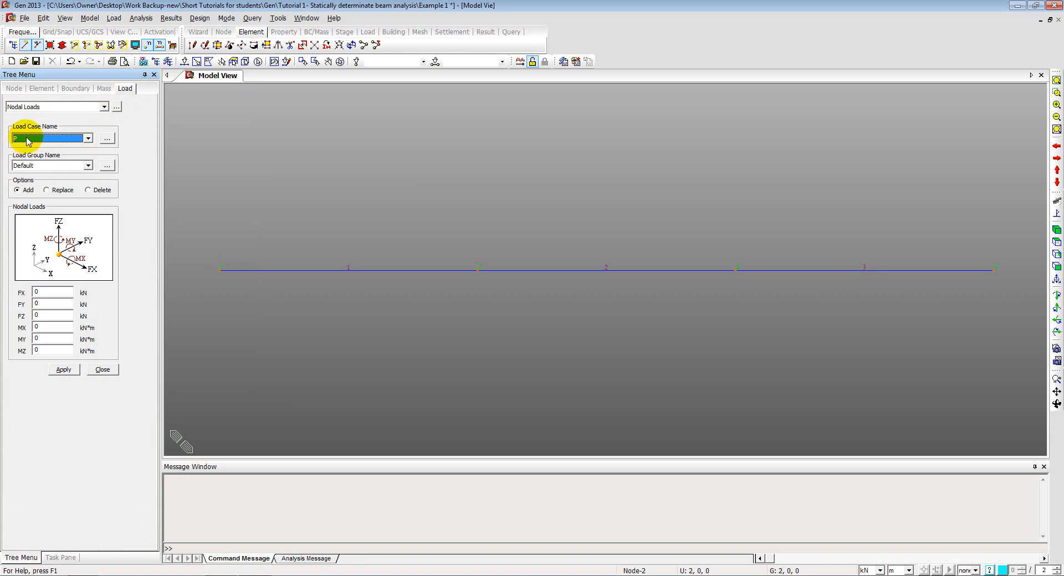
click(29, 317)
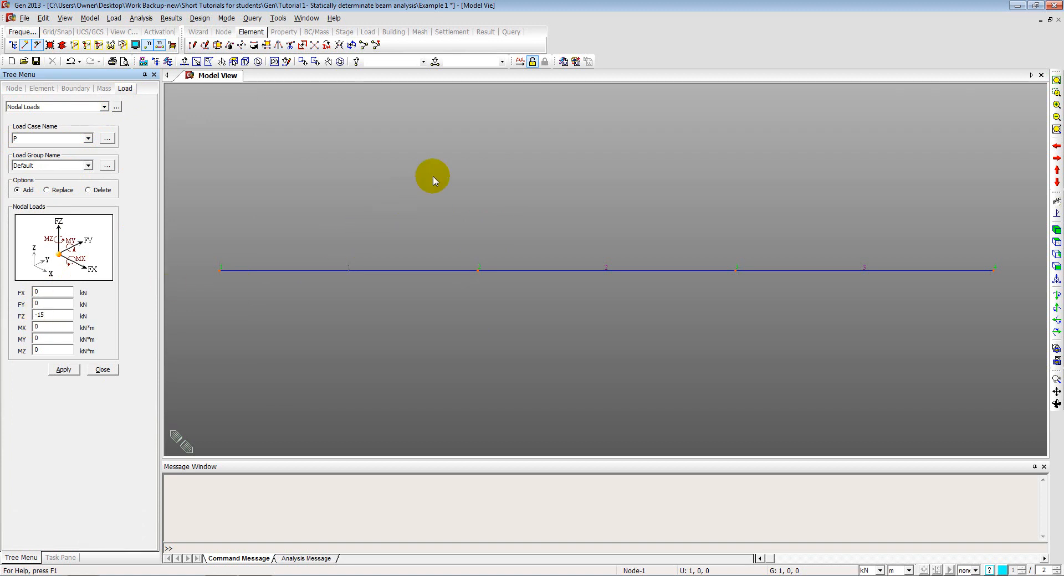
click(184, 62)
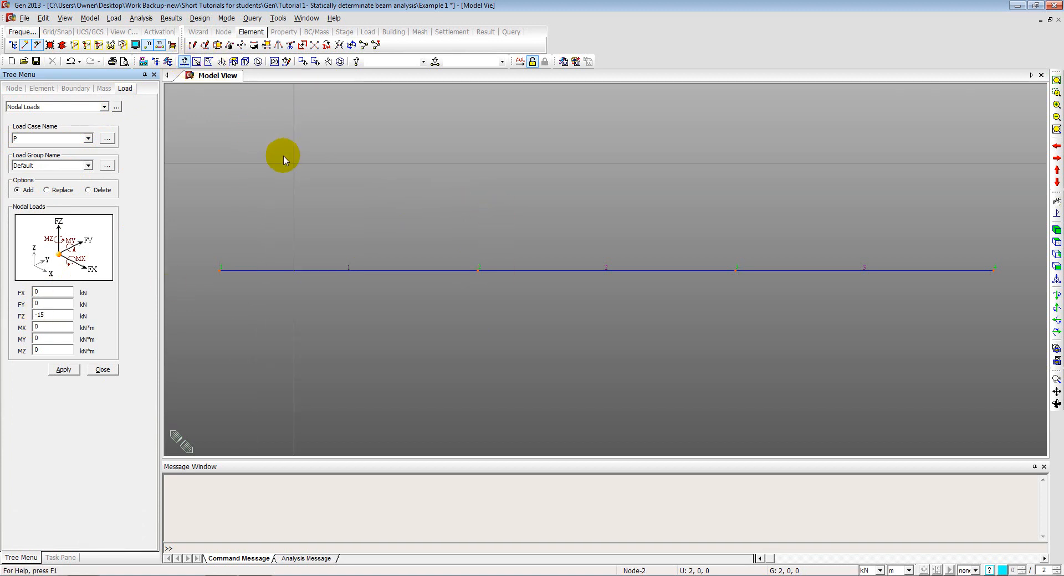
click(477, 271)
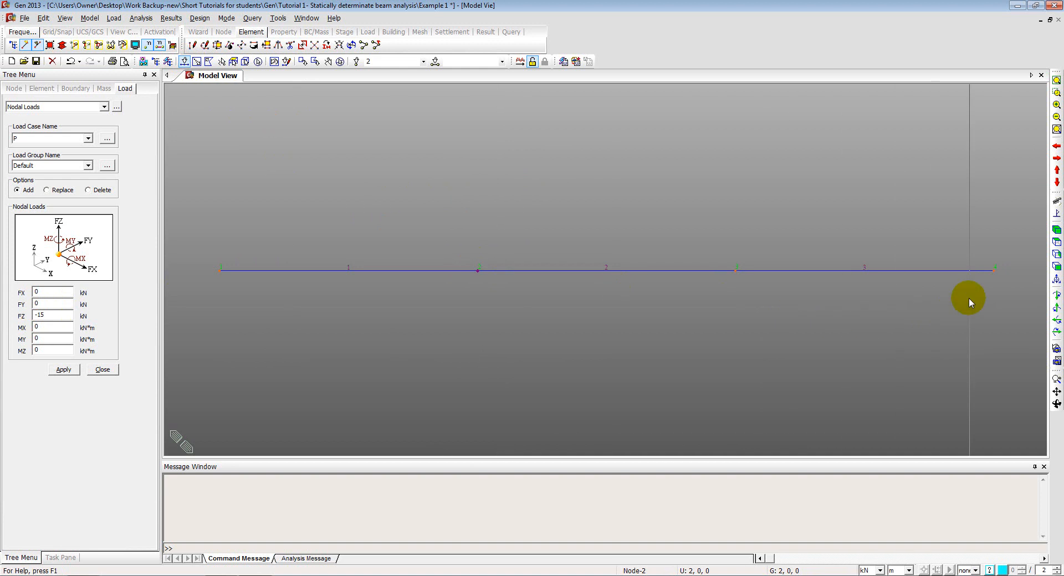
click(992, 271)
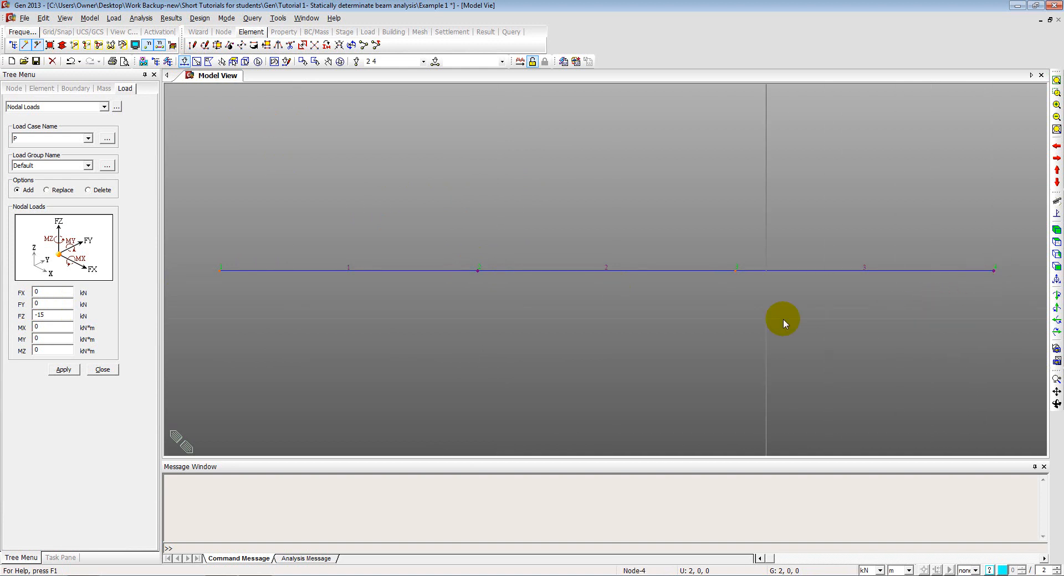
click(64, 369)
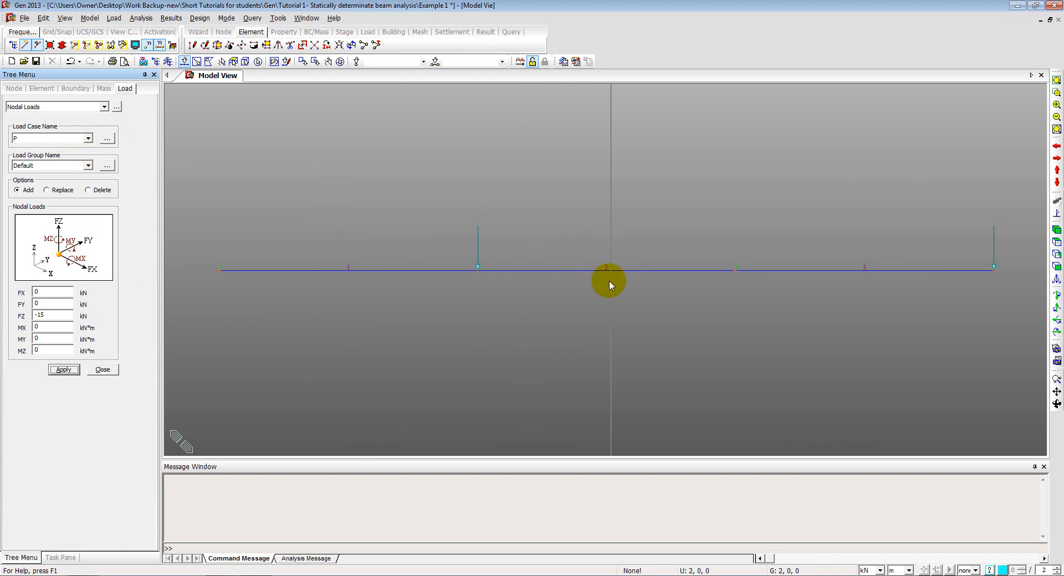
click(103, 370)
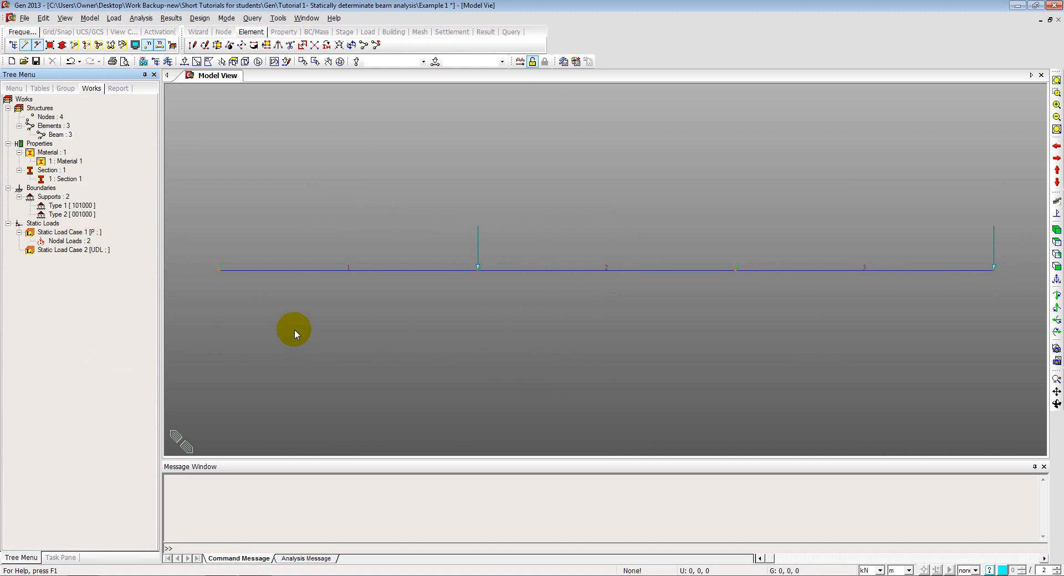
- Switch to Adobe Acrobat to examine where the distributed load acts in the beam figure, and return to midas Gen
key(alt+Tab)
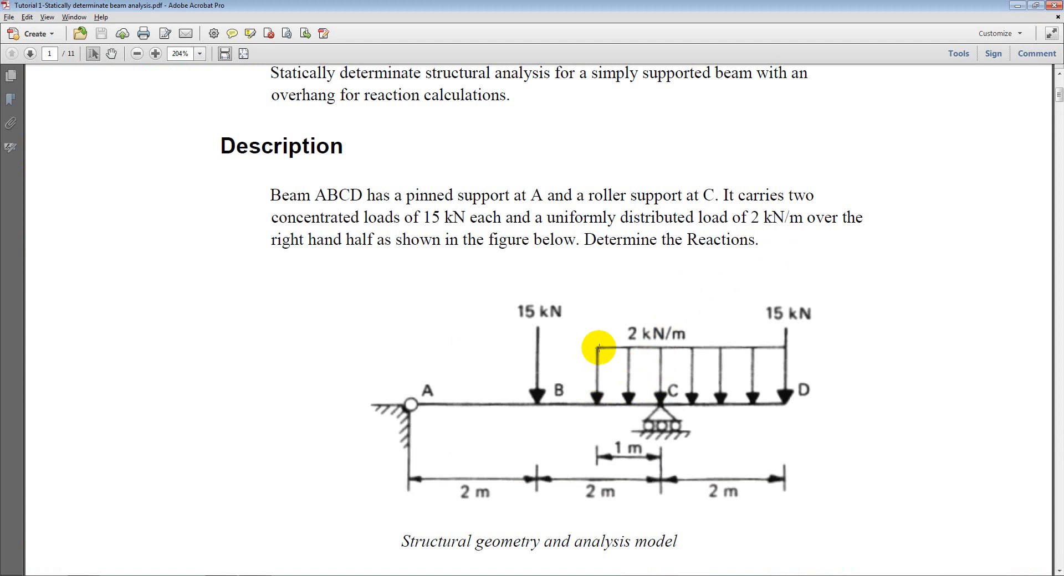
right_click(693, 337)
click(636, 387)
click(943, 354)
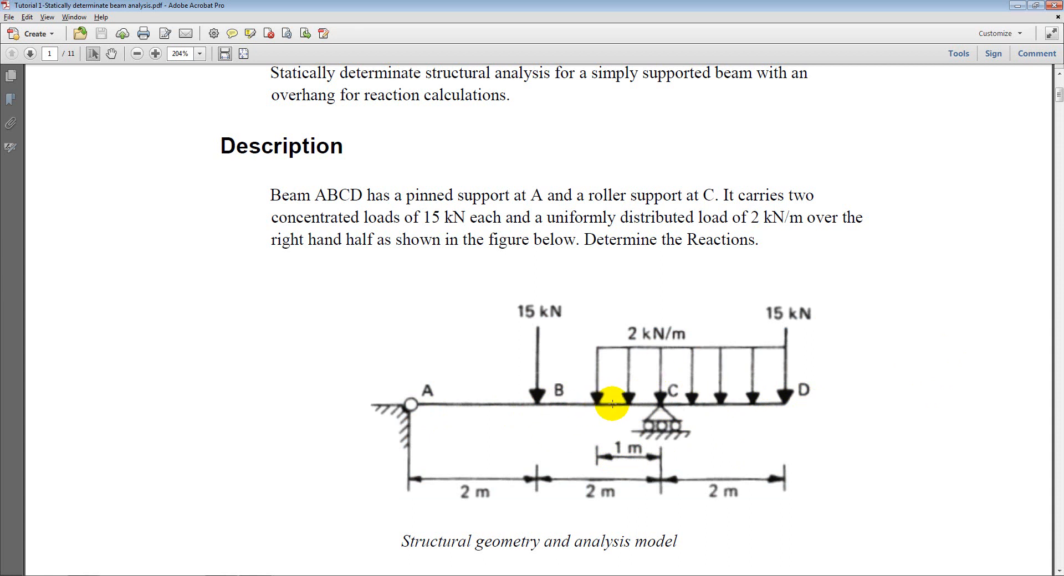
key(alt+Tab)
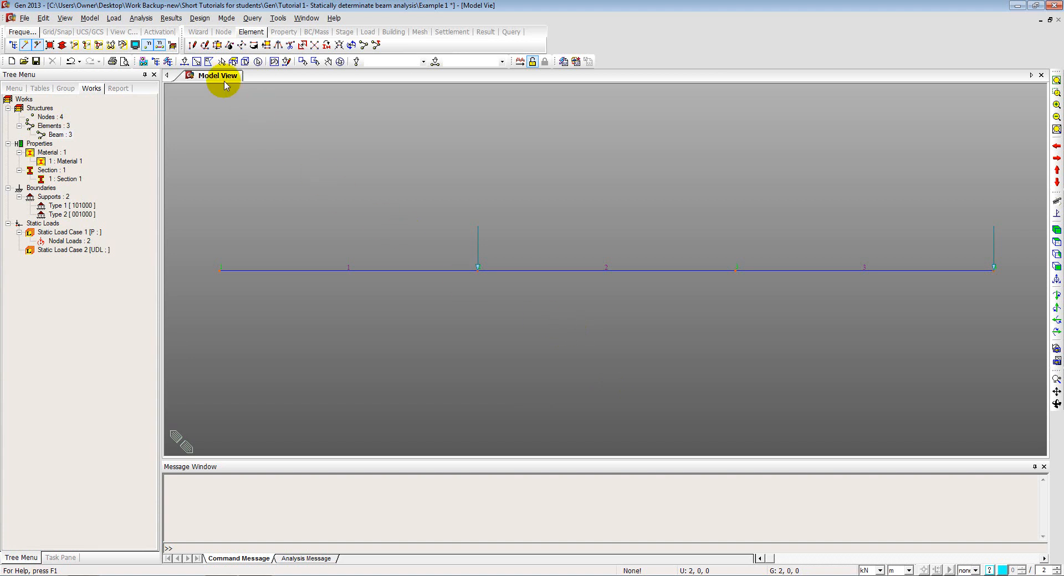
- Divide beam element 2 into two equal-length frame elements, merging duplicate nodes, and close the element division settings
click(90, 17)
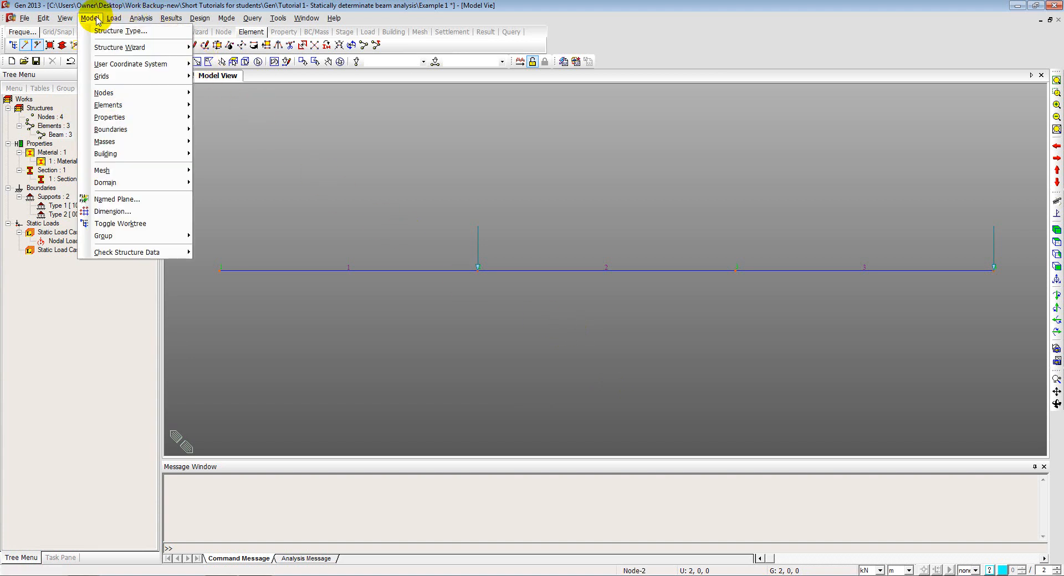
mouse_move(108, 104)
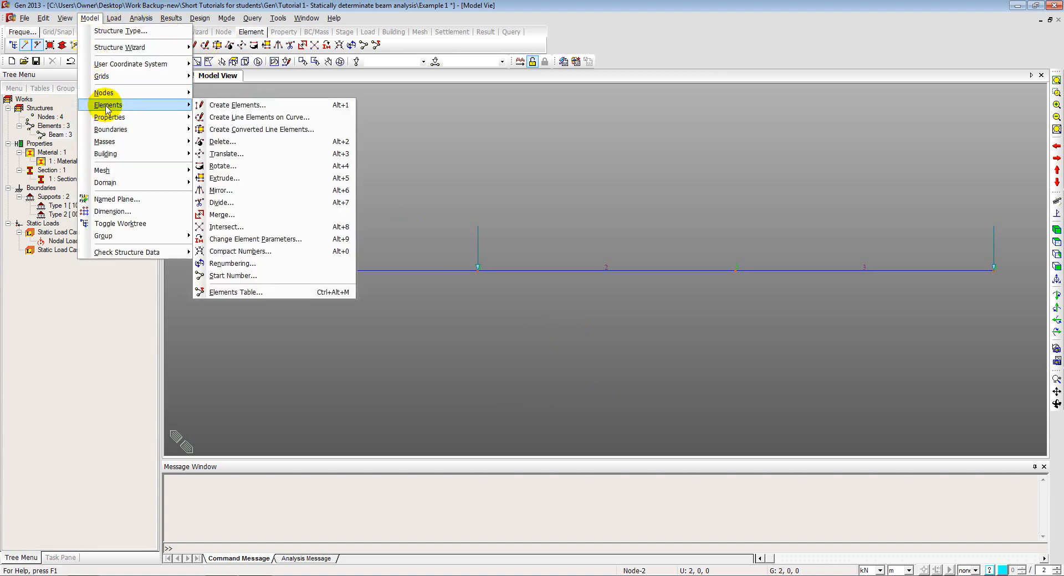
click(221, 205)
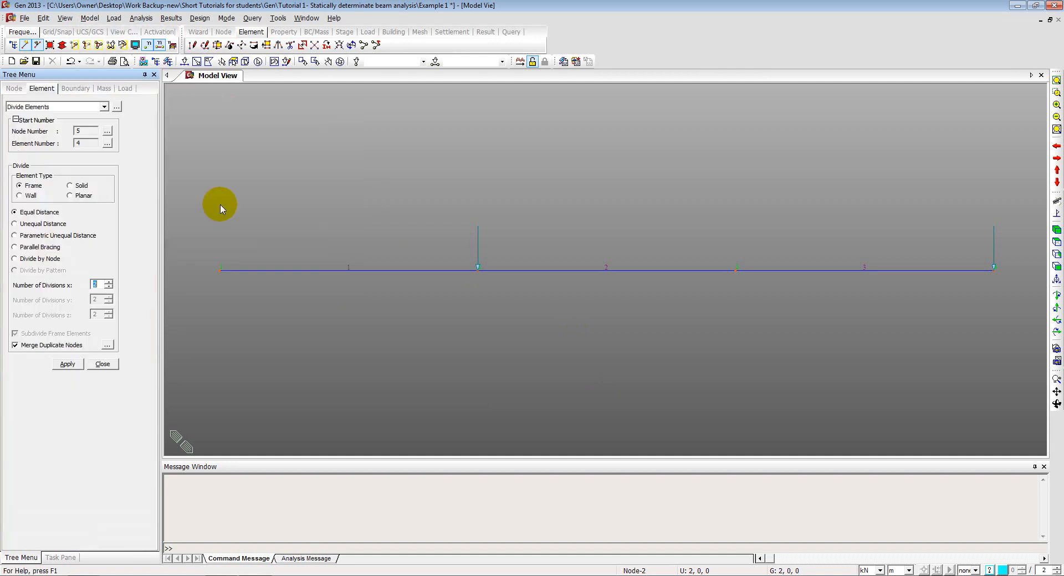
click(184, 62)
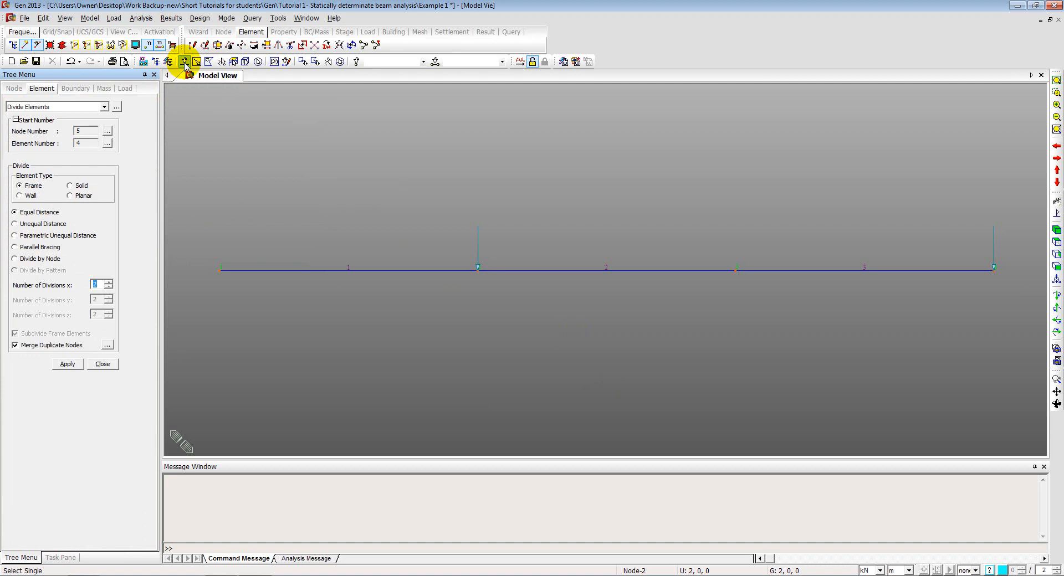
click(599, 270)
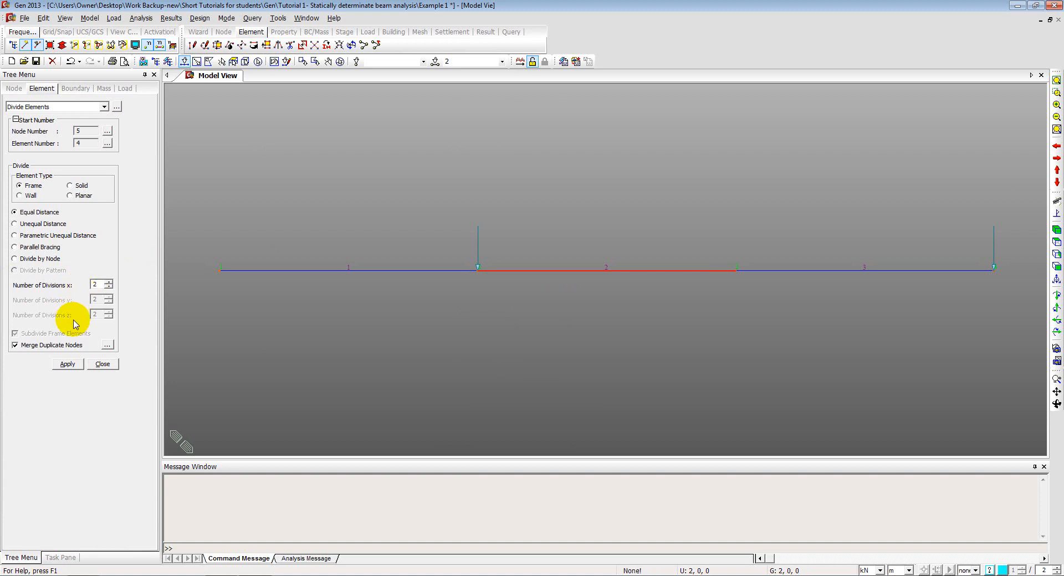
click(66, 364)
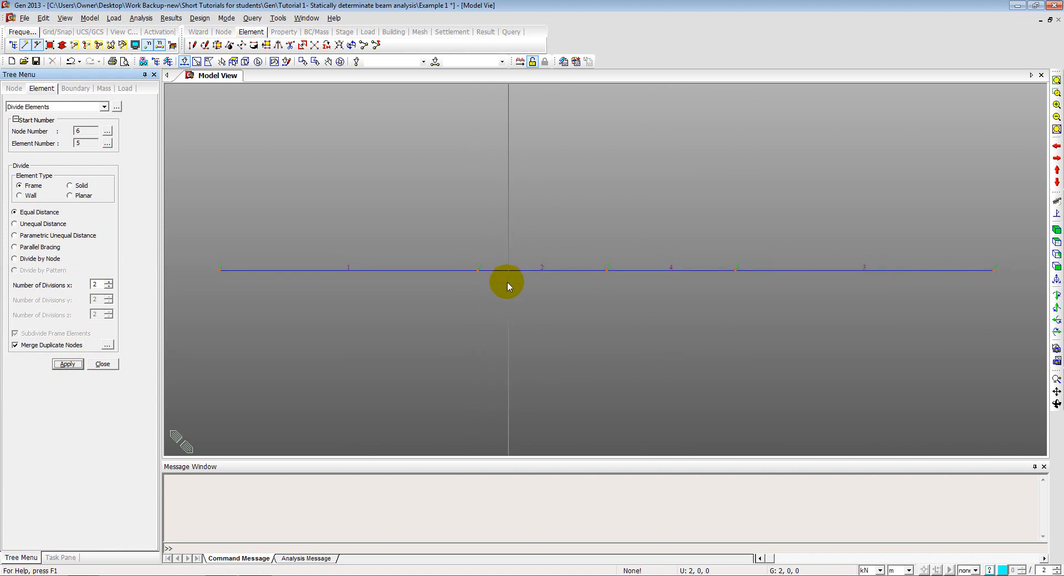
click(103, 363)
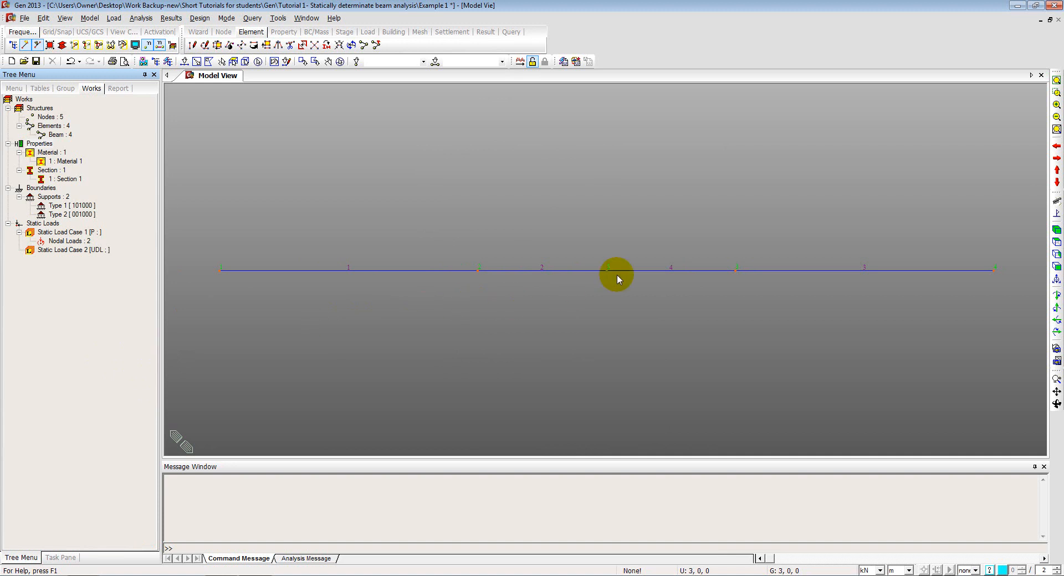
- Add a uniform element beam load of -2 kN/m in Global Z to elements 3 and 4, in load case UDL, Default group
click(113, 18)
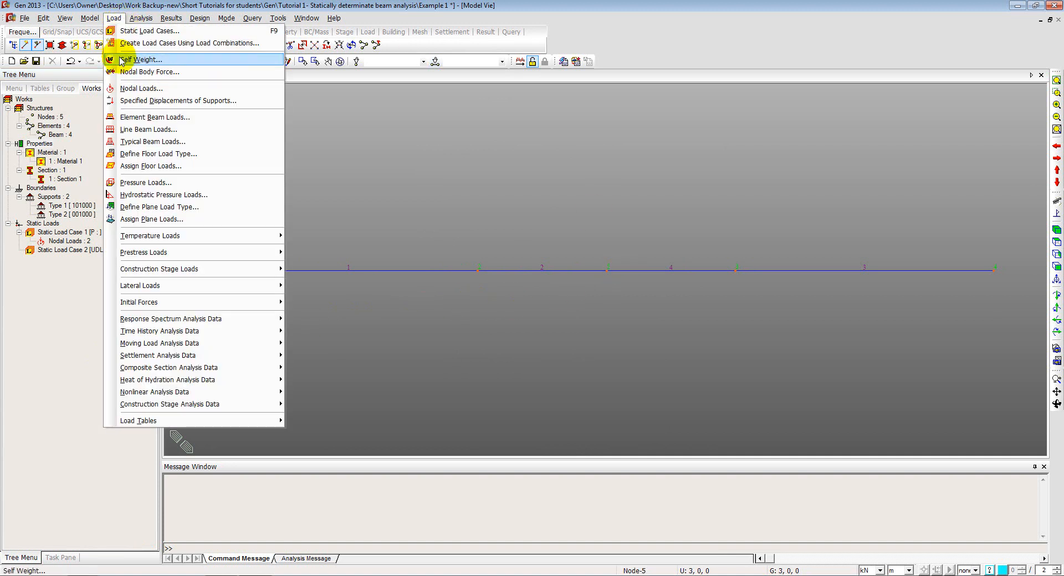
click(127, 111)
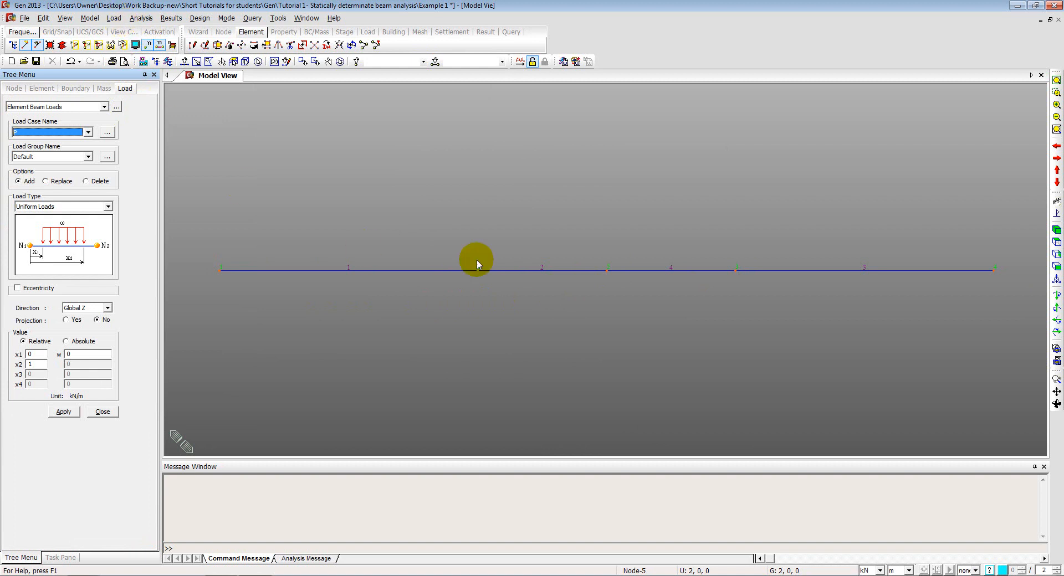
click(113, 18)
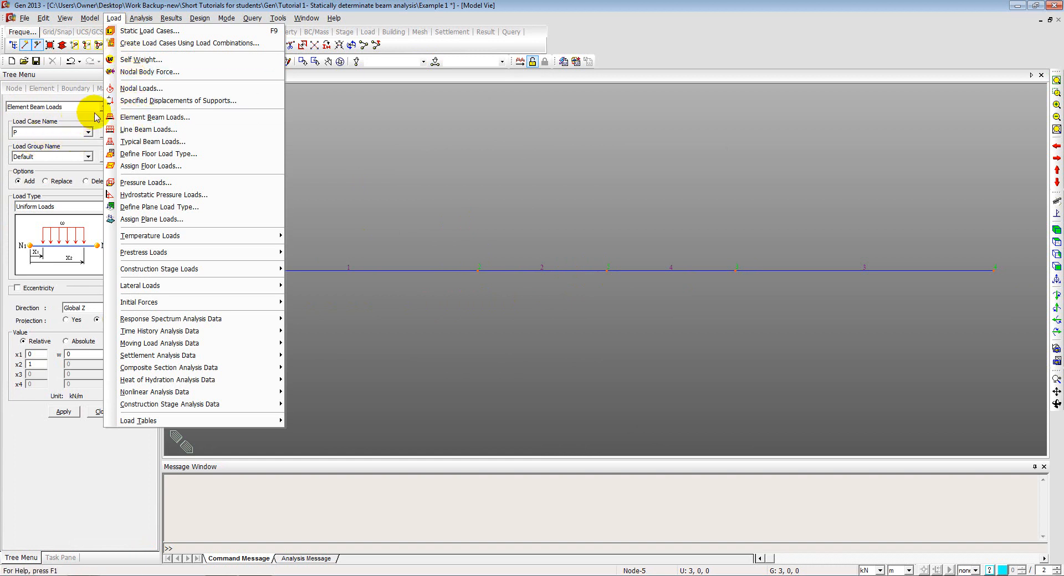
click(118, 117)
click(62, 131)
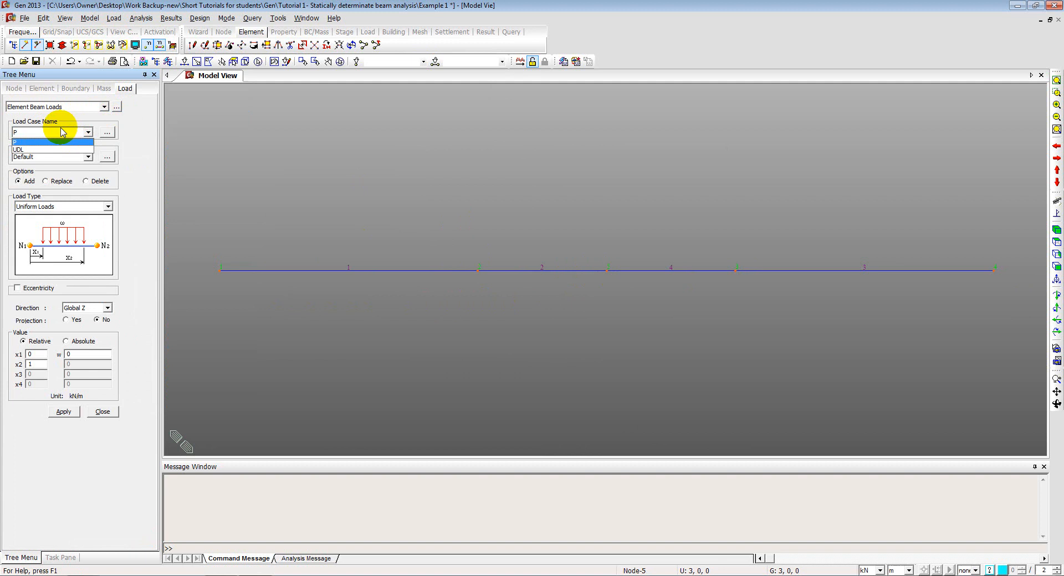
click(22, 150)
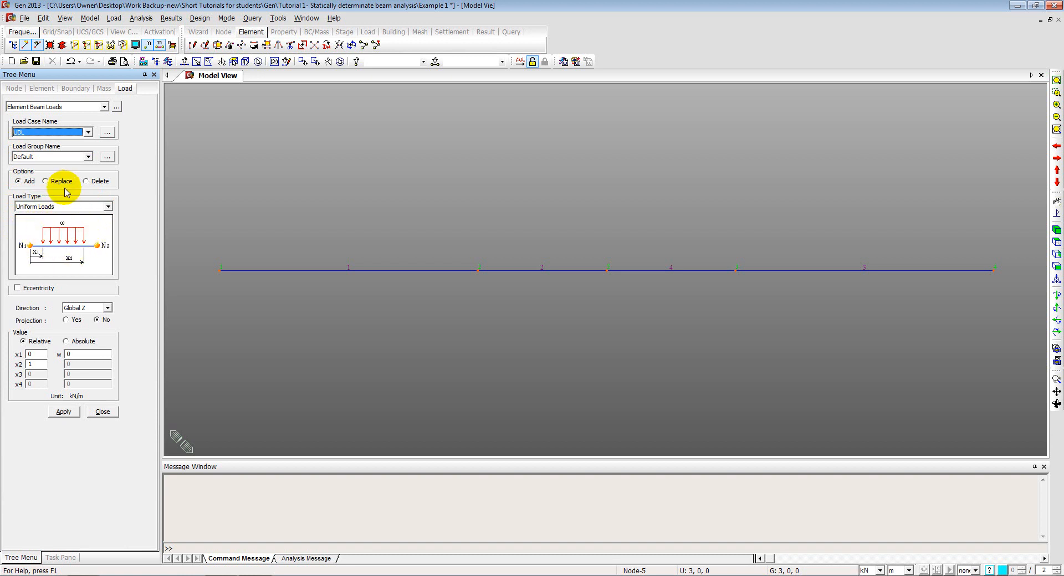
click(185, 61)
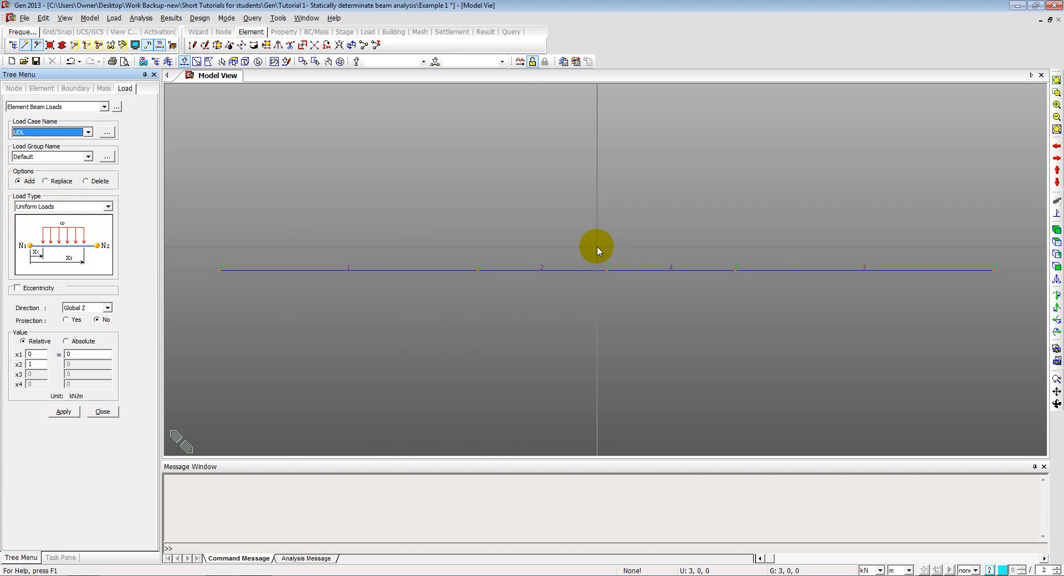
drag(597, 243, 663, 274)
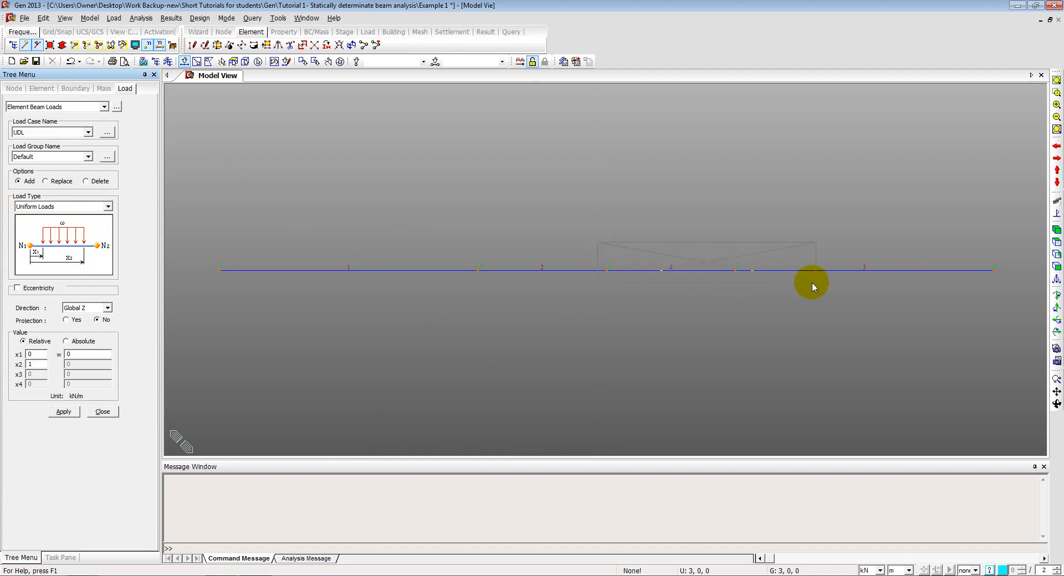
drag(969, 282, 999, 281)
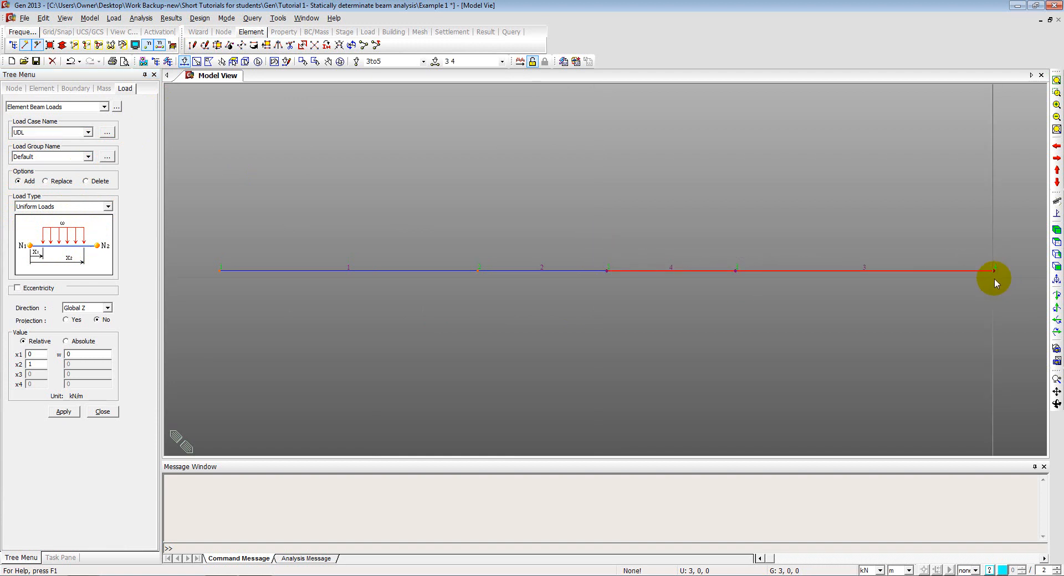
drag(593, 224, 1016, 297)
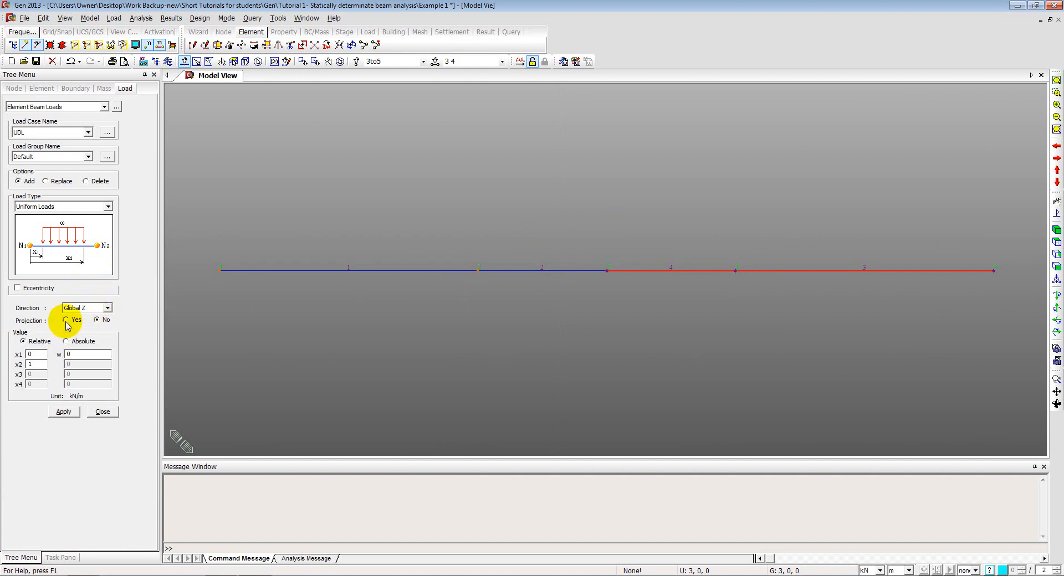
double_click(74, 354)
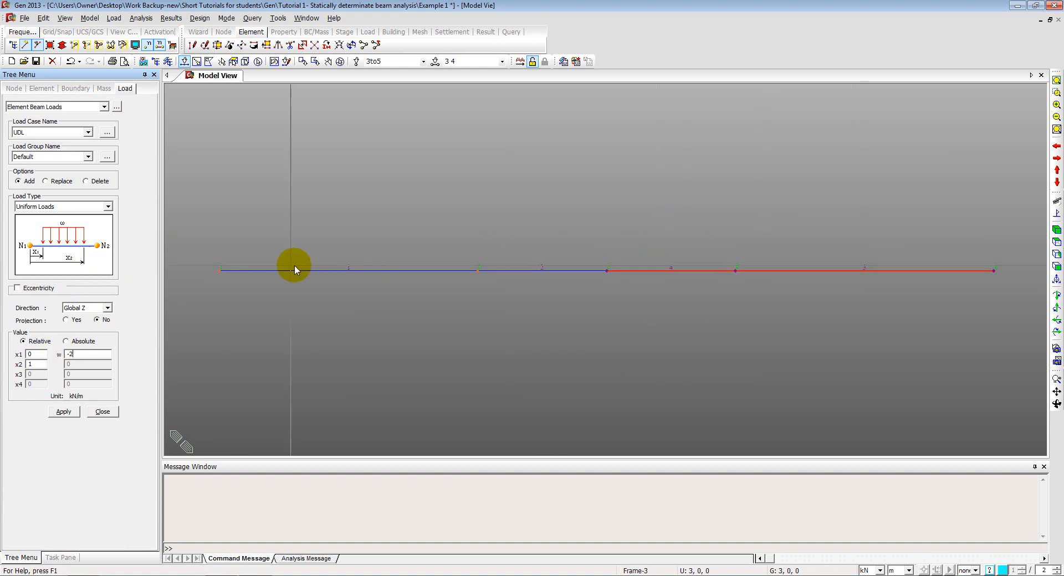
right_click(69, 395)
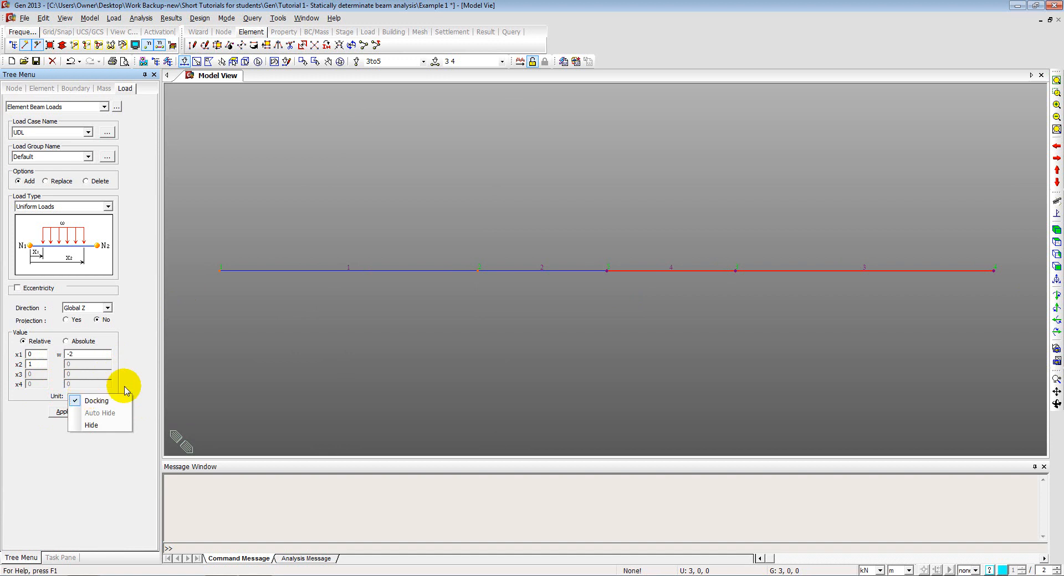
click(102, 398)
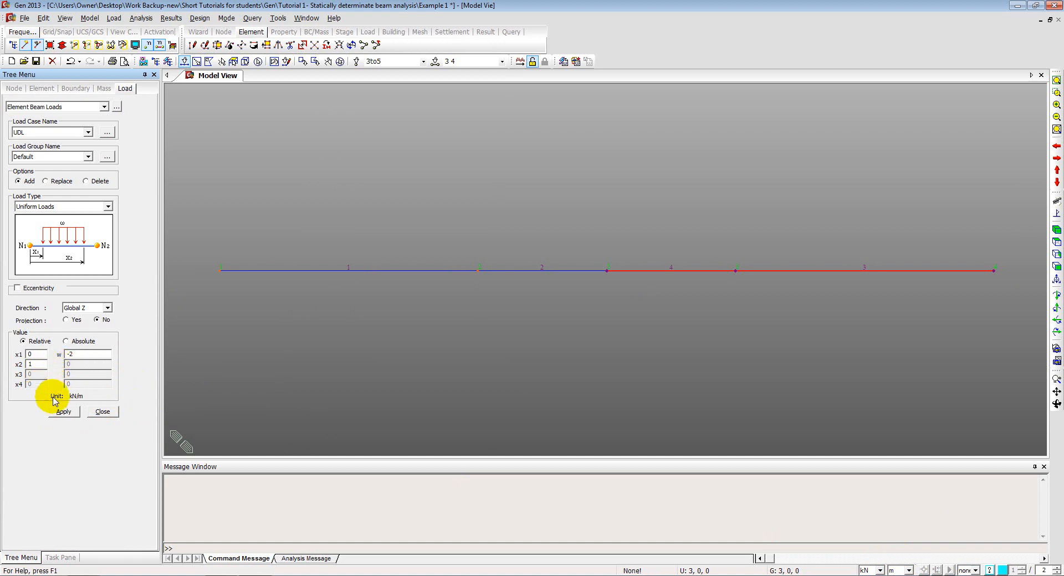
click(63, 412)
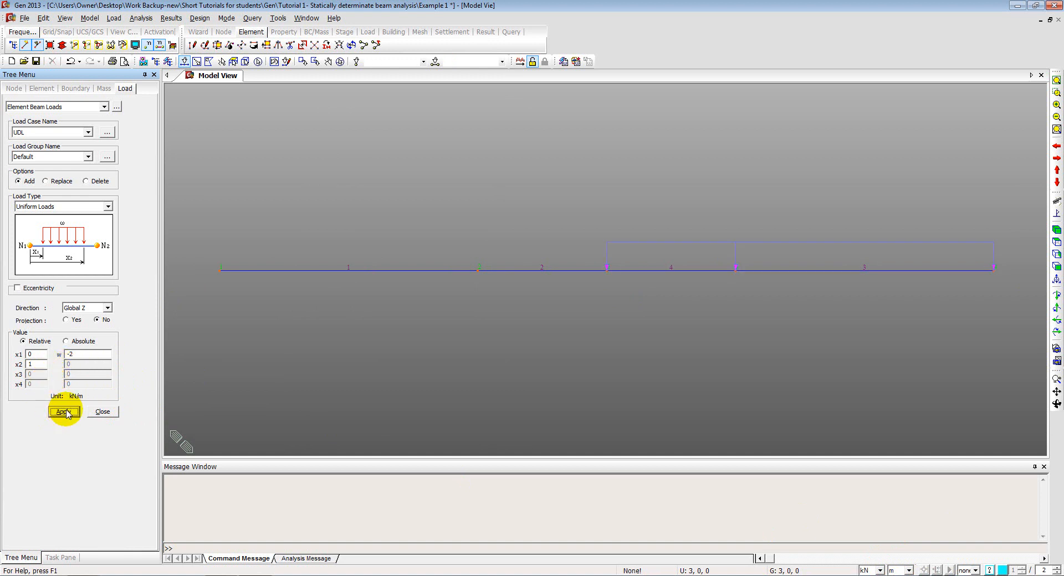
click(100, 412)
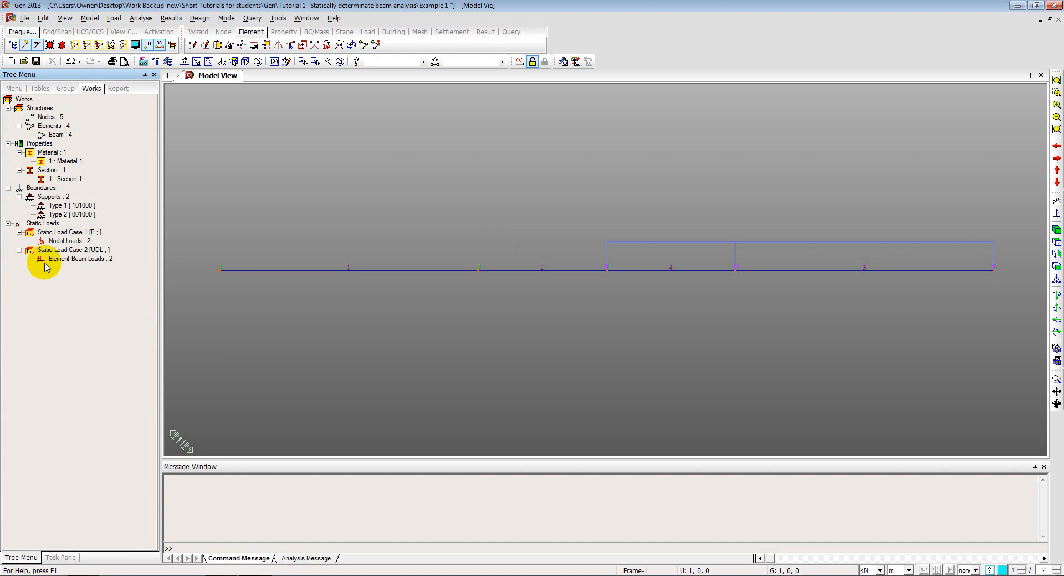
- Display the nodal loads of case P and the element beam loads of case UDL with their values, and undisplay the beam loads
right_click(70, 243)
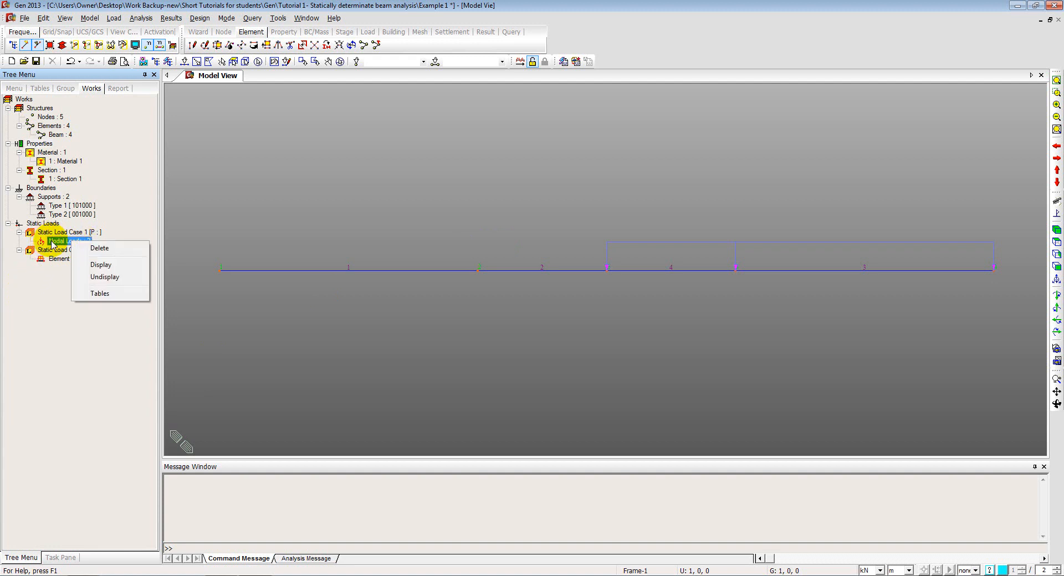
click(98, 265)
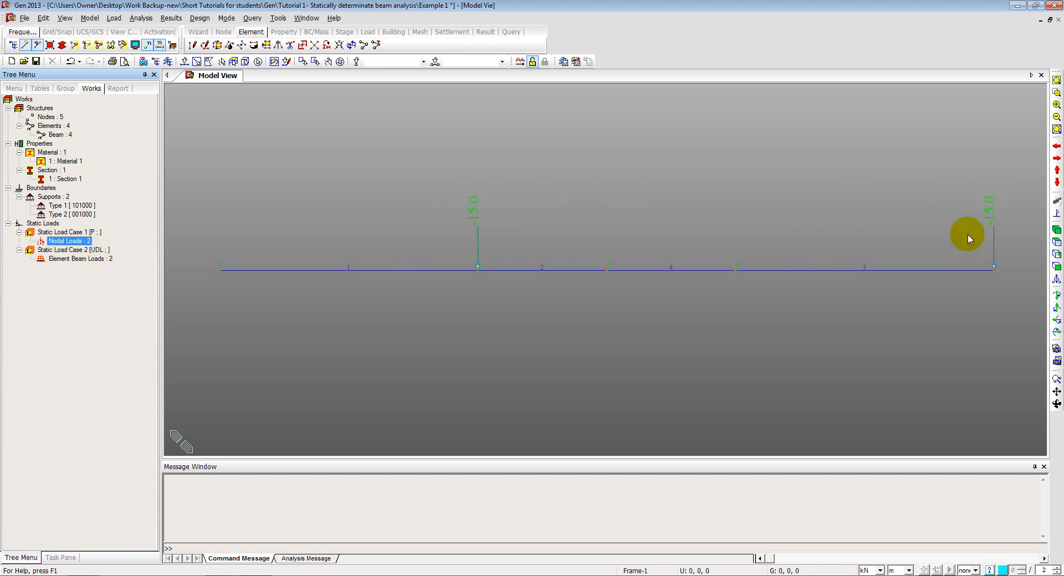
right_click(61, 261)
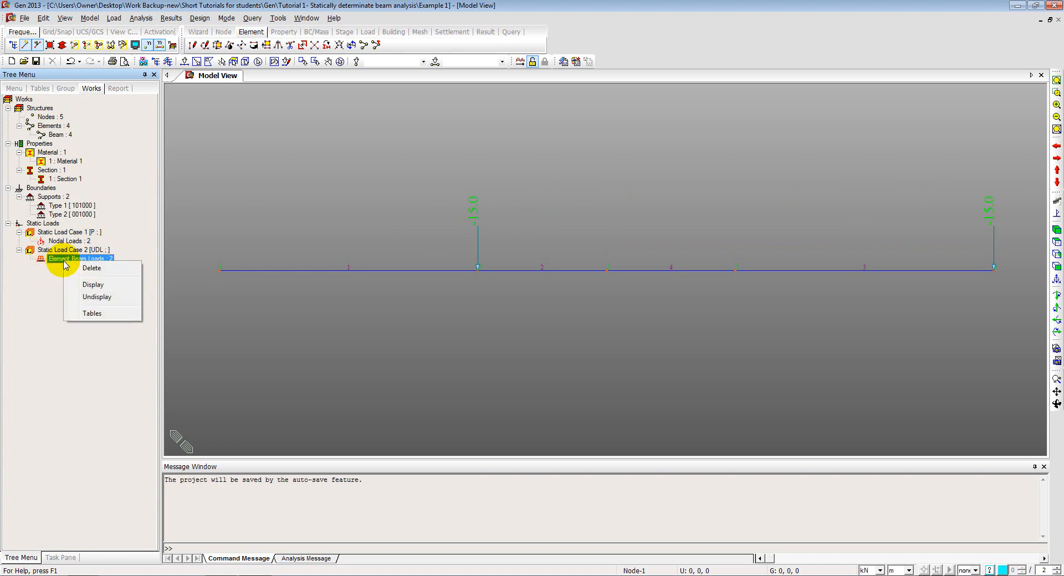
click(87, 285)
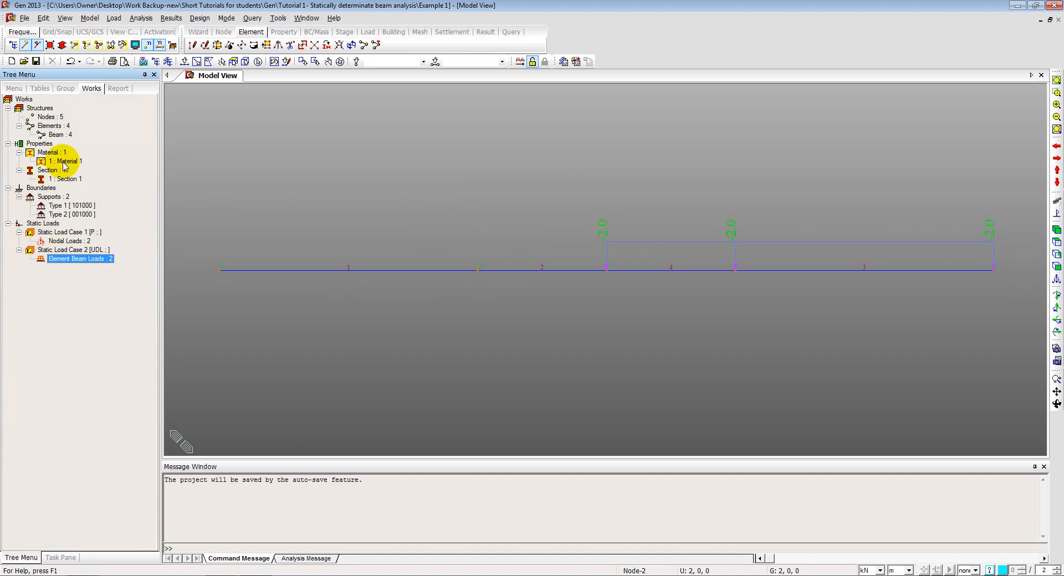
right_click(81, 259)
click(106, 297)
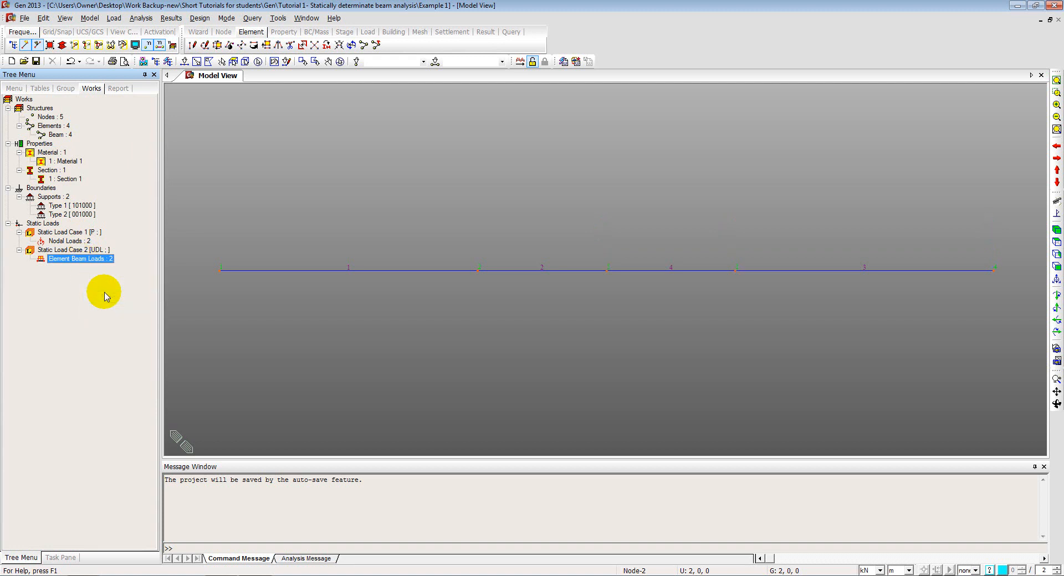
- Turn off the node and element number labels and perform the analysis
click(147, 47)
click(159, 46)
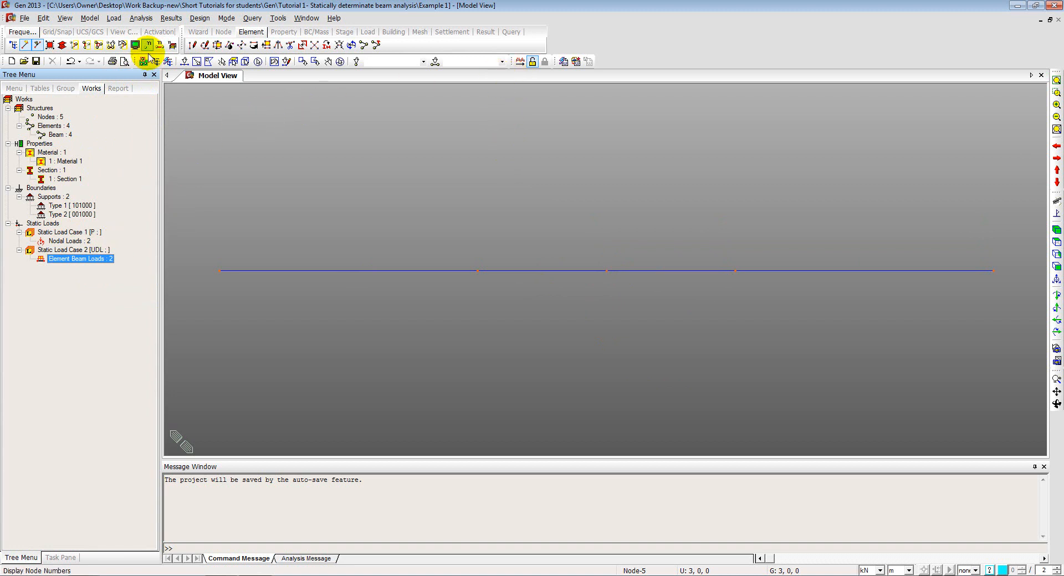
right_click(135, 15)
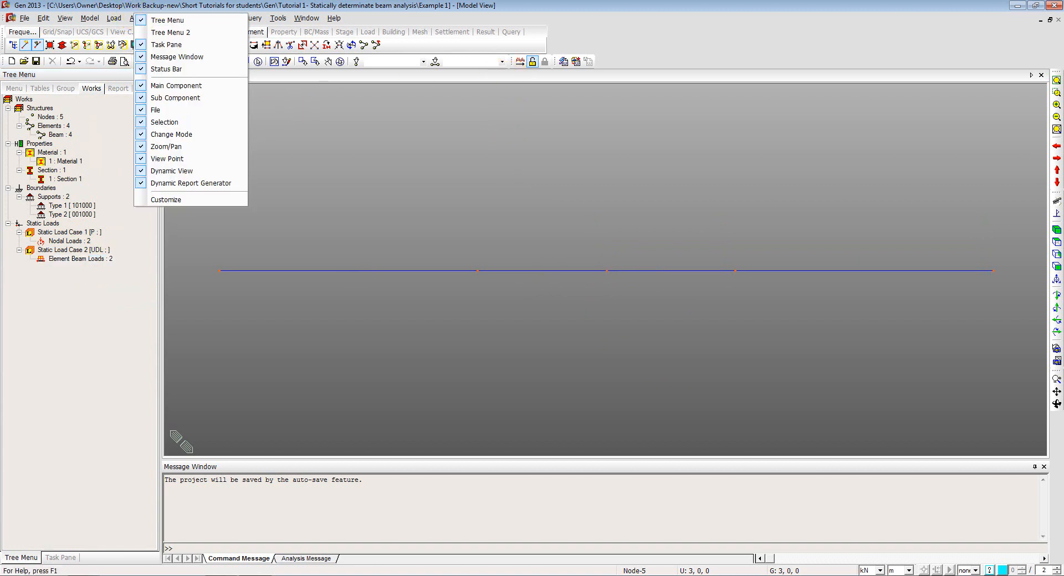
click(159, 6)
click(140, 18)
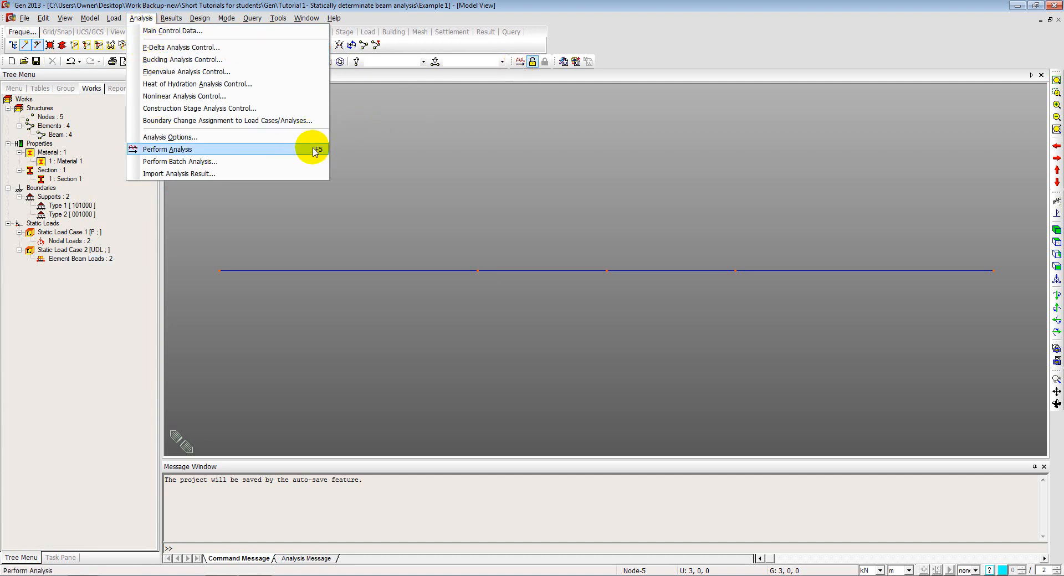
click(239, 150)
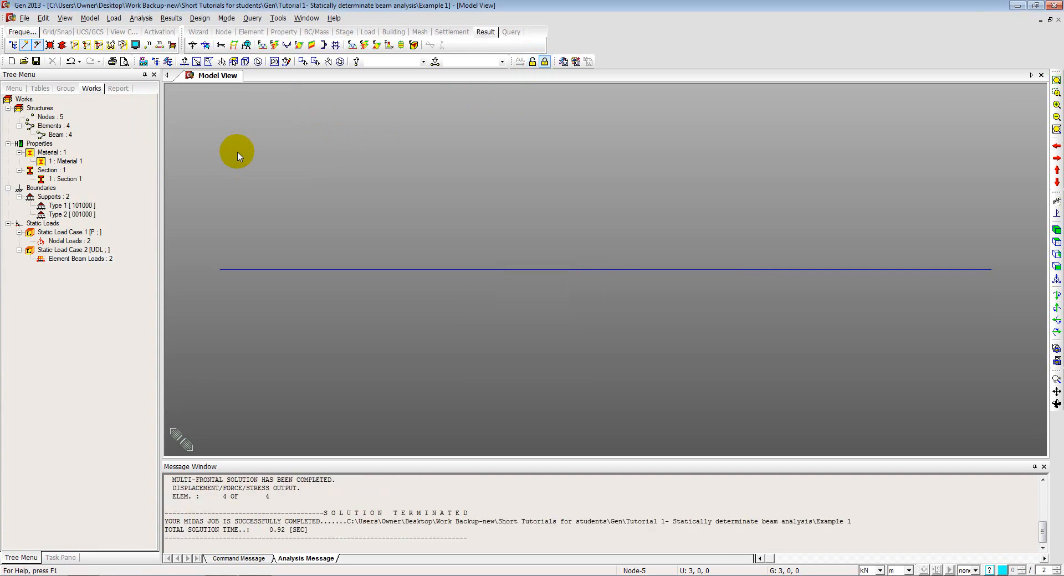
- Review the solver messages back to the start of the solution, and switch to preprocessing mode and back to postprocessing mode
click(273, 484)
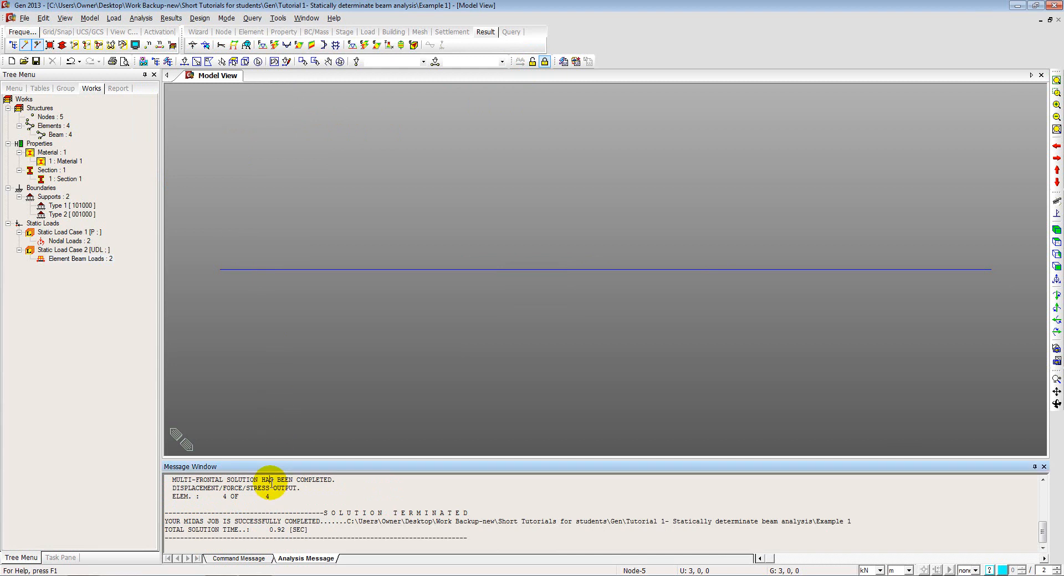
scroll(271, 482, up, 10)
scroll(268, 481, up, 2)
scroll(263, 481, down, 1)
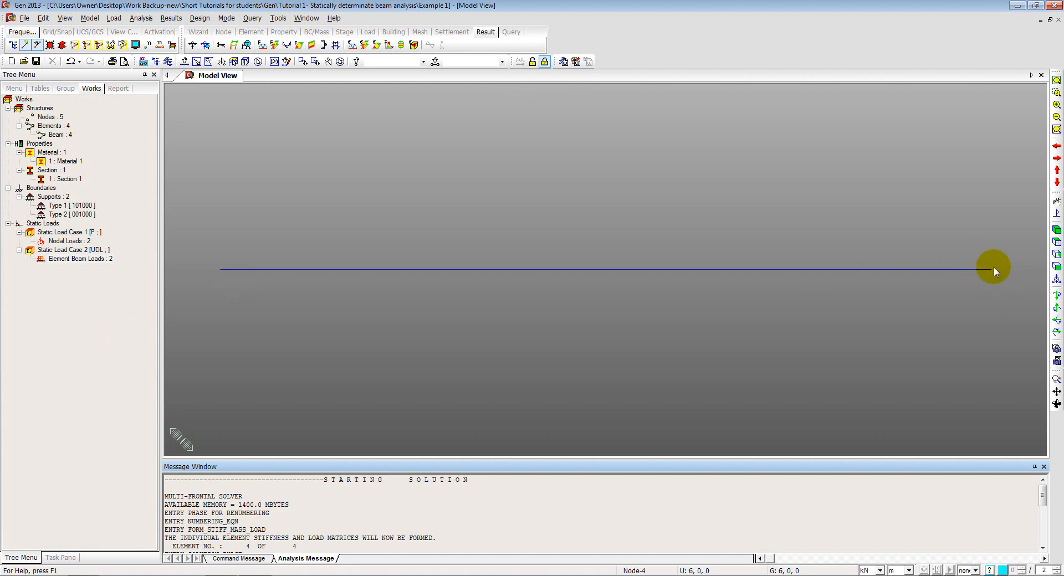
click(532, 64)
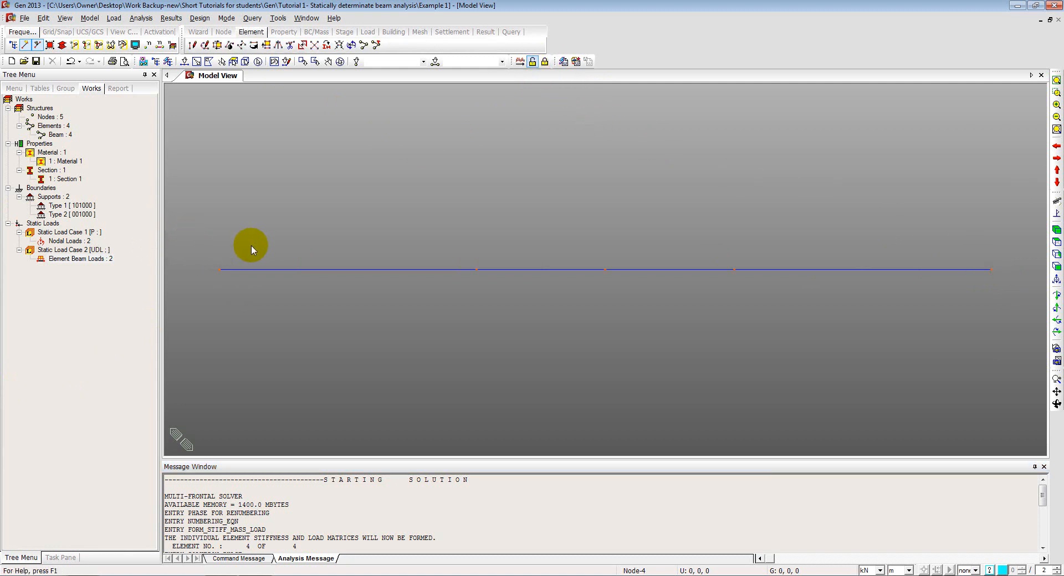
click(544, 63)
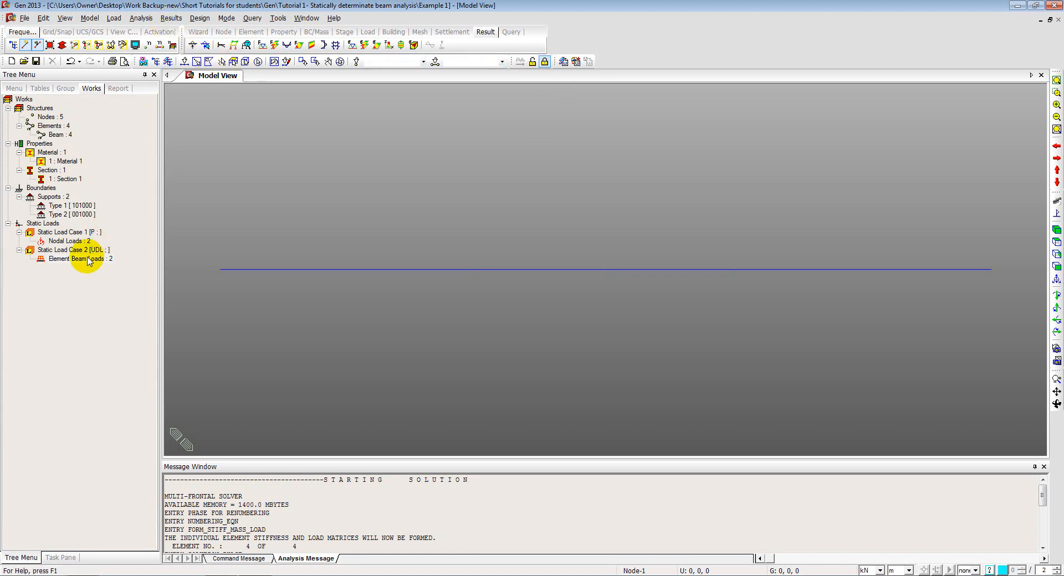
click(77, 241)
click(83, 258)
click(87, 243)
click(86, 258)
click(85, 242)
click(89, 259)
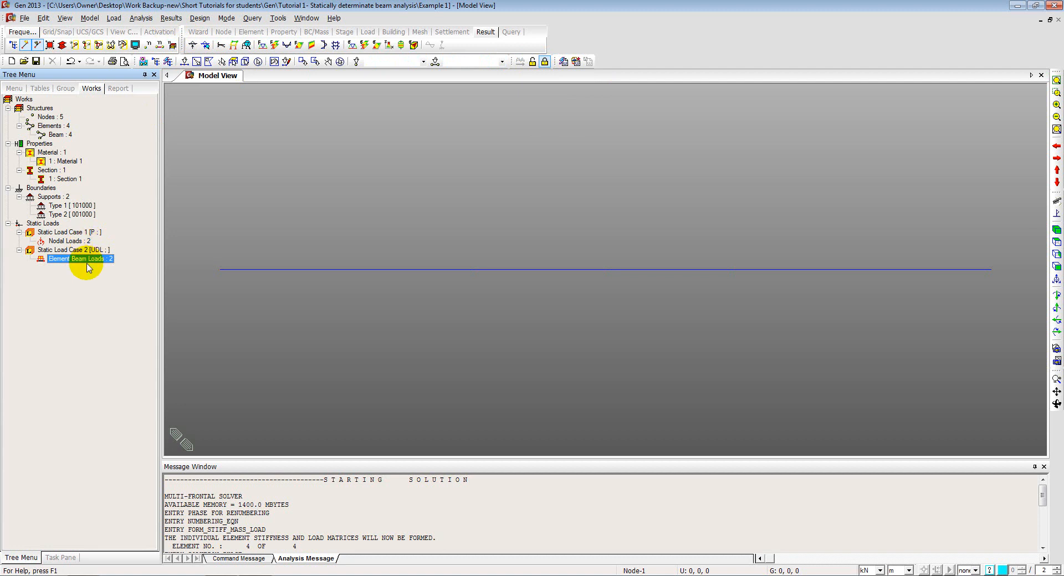
- Create an active load combination COMB 1 of type Add from load cases P and UDL, each with a factor of 1.0
click(173, 17)
mouse_move(199, 17)
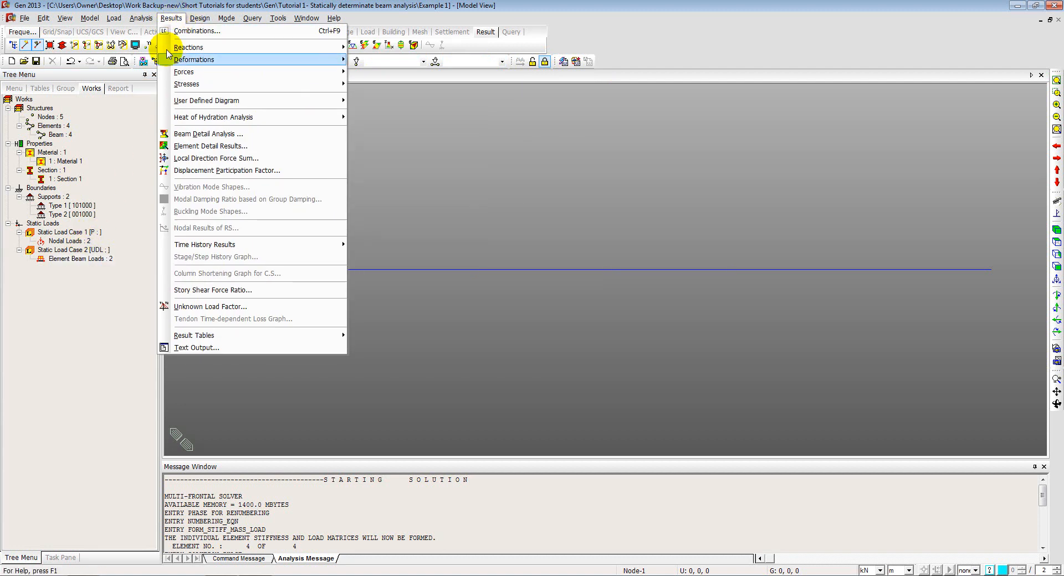
click(189, 33)
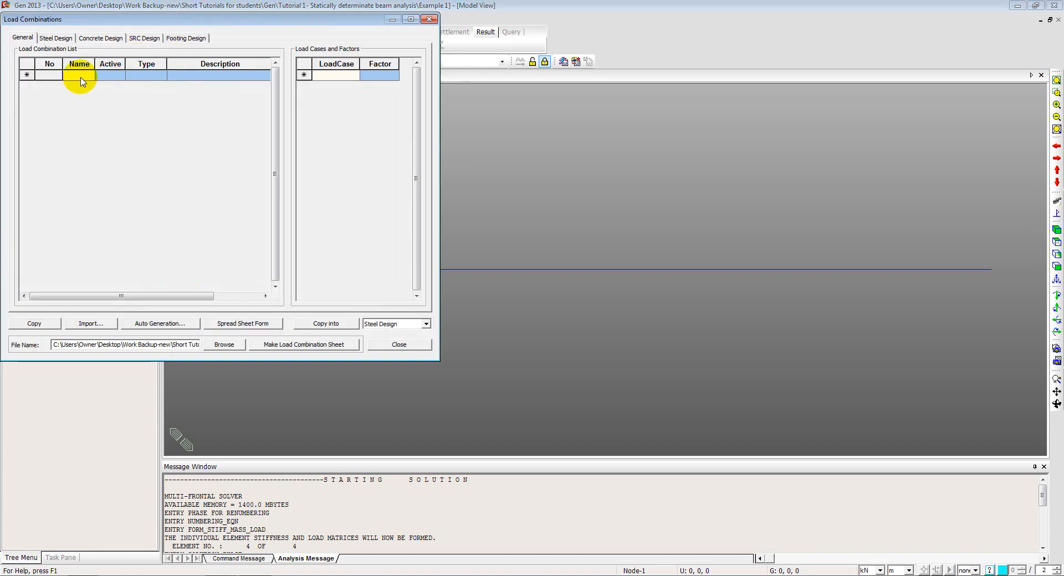
text(COMB 1)
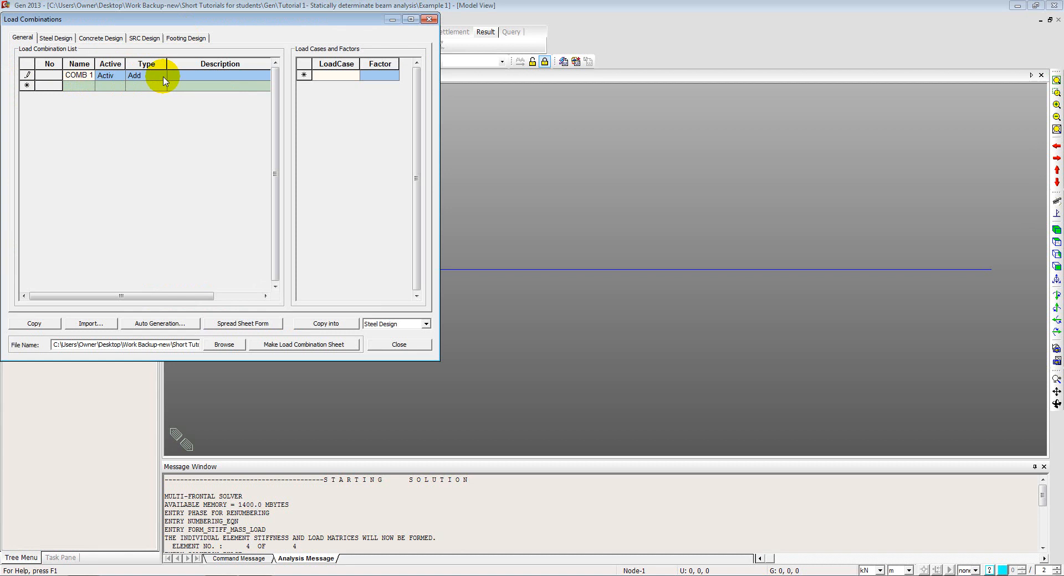
click(358, 78)
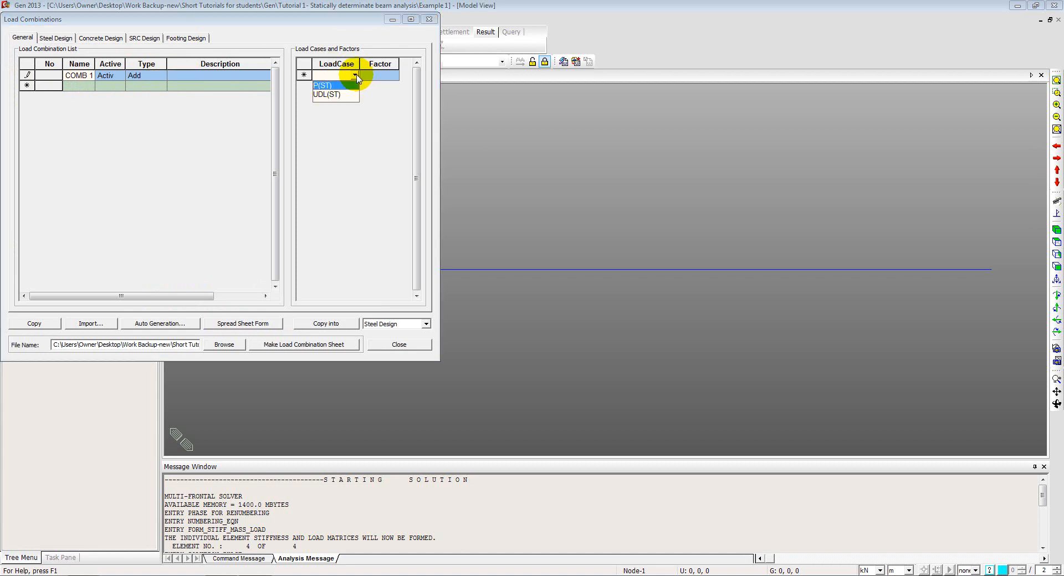
click(332, 86)
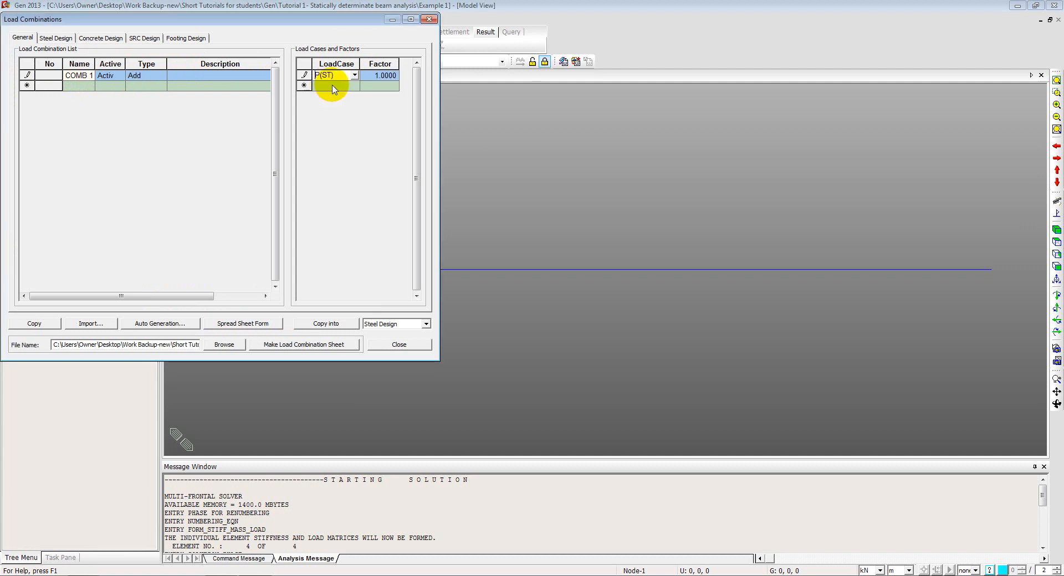
click(357, 86)
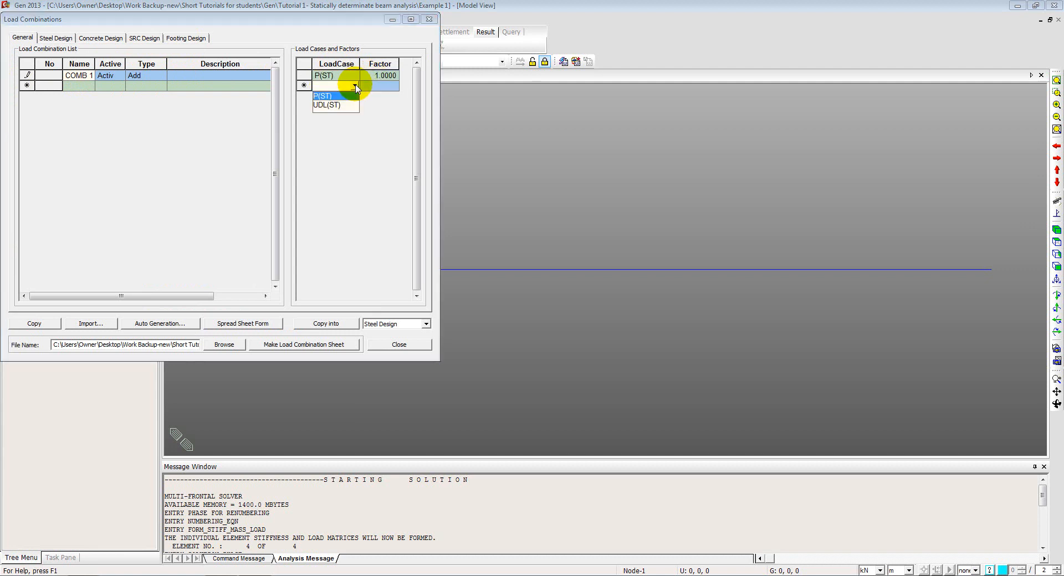
click(327, 104)
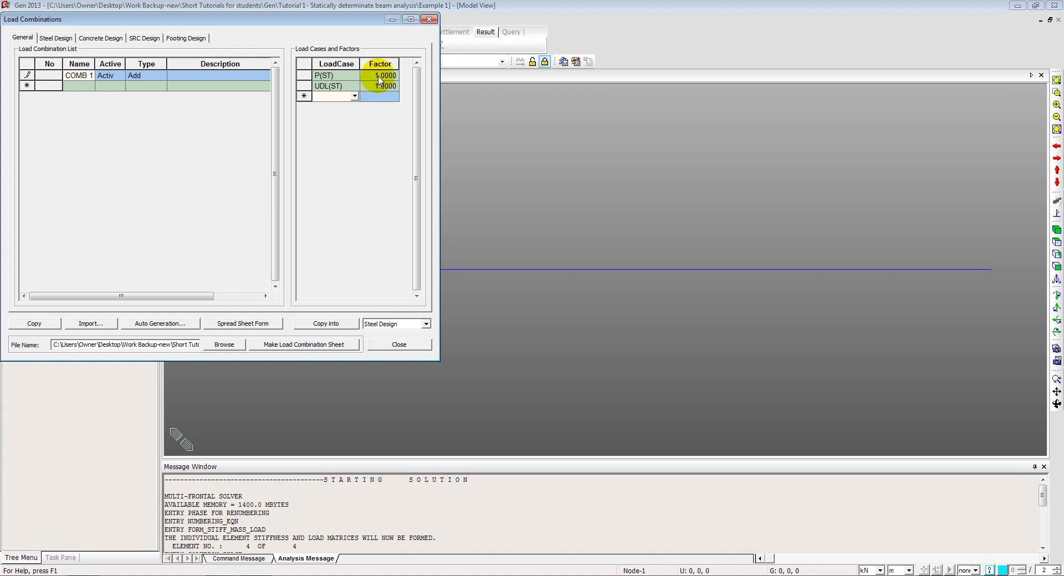
click(396, 344)
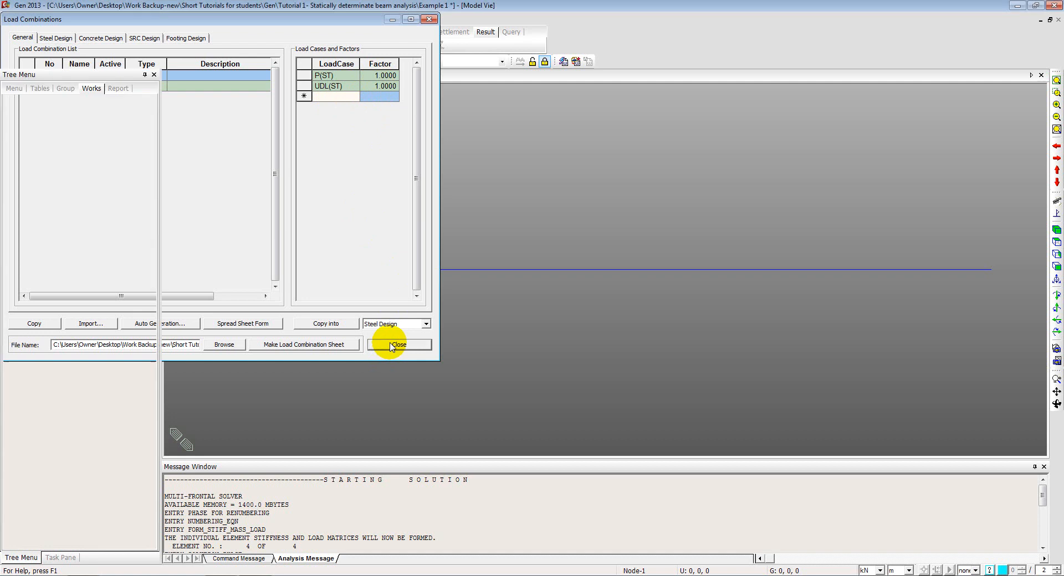
- Display the FXYZ reaction forces for load combination COMB 1 with values to 2 decimal points
click(171, 19)
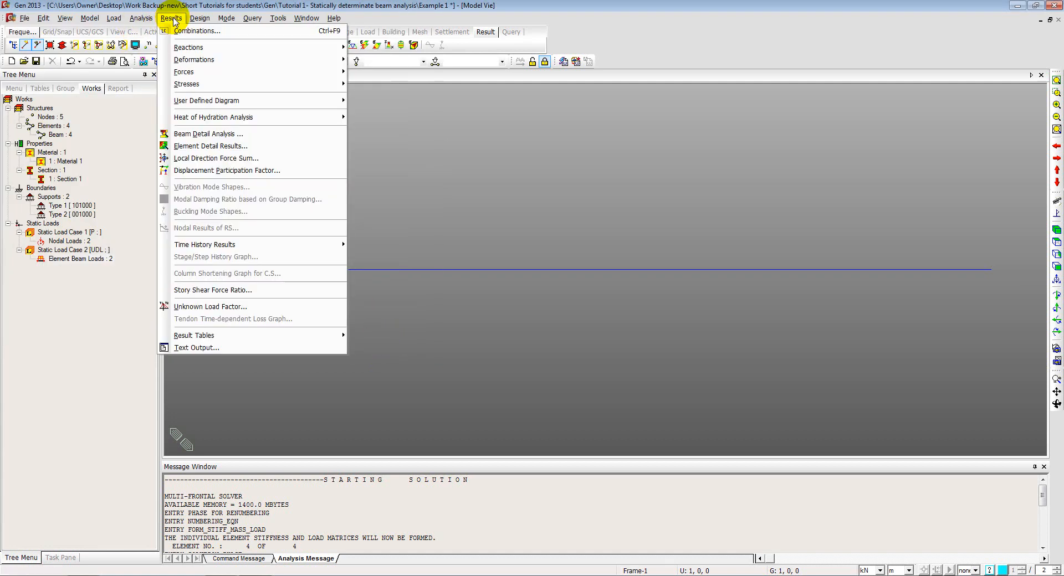
mouse_move(189, 47)
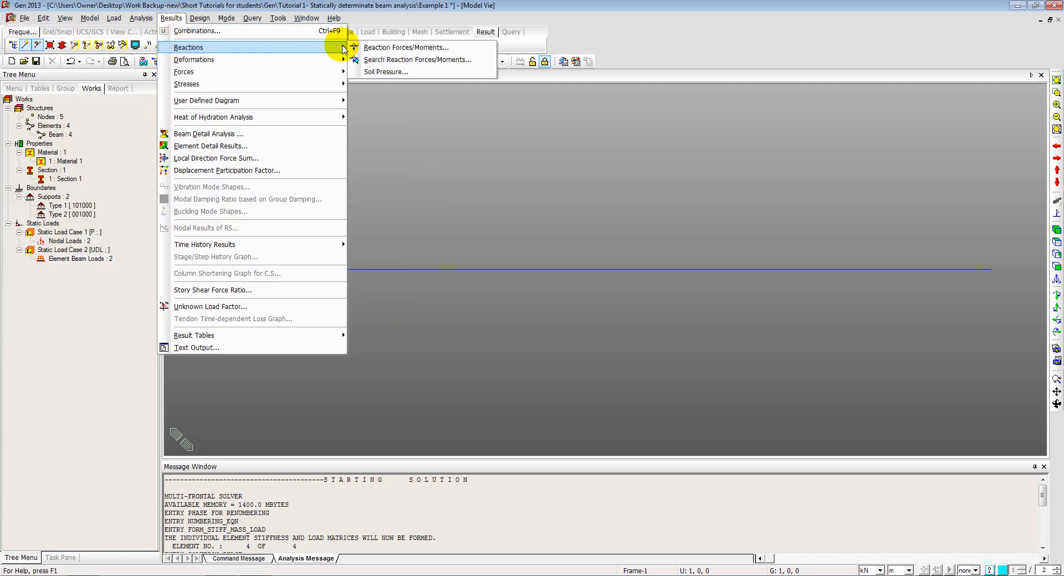
click(371, 50)
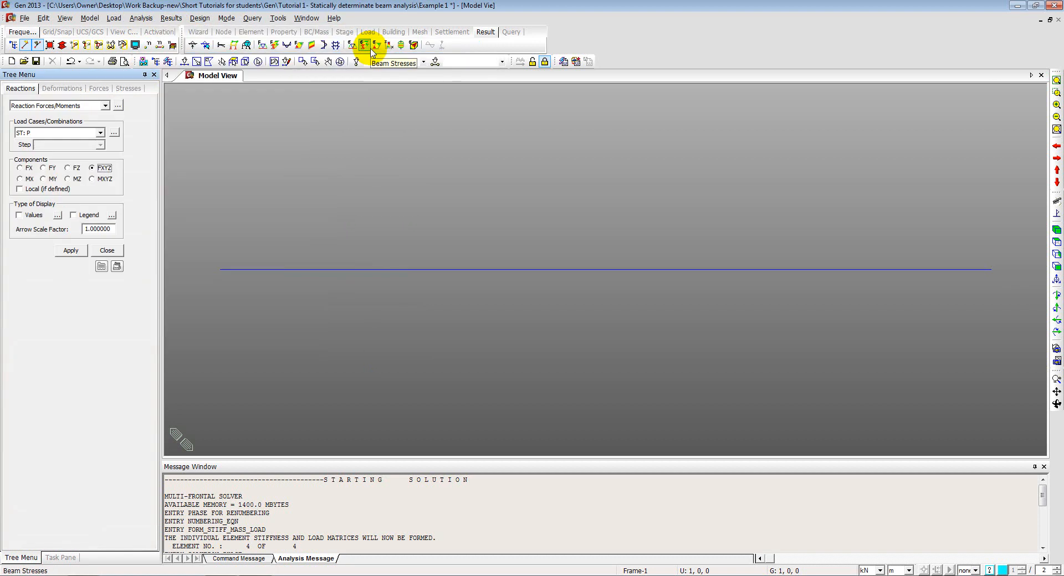
click(101, 133)
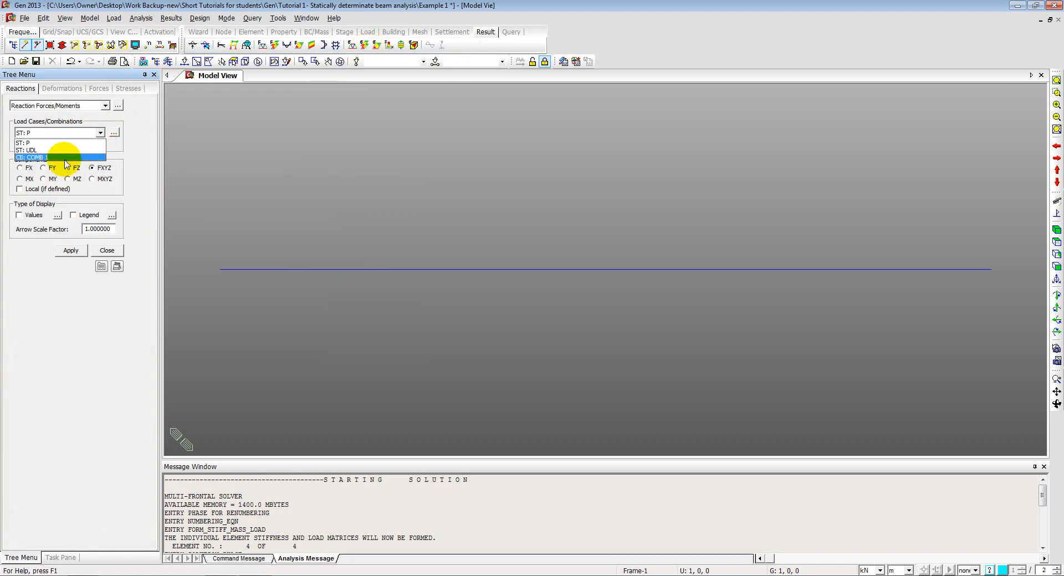
click(43, 158)
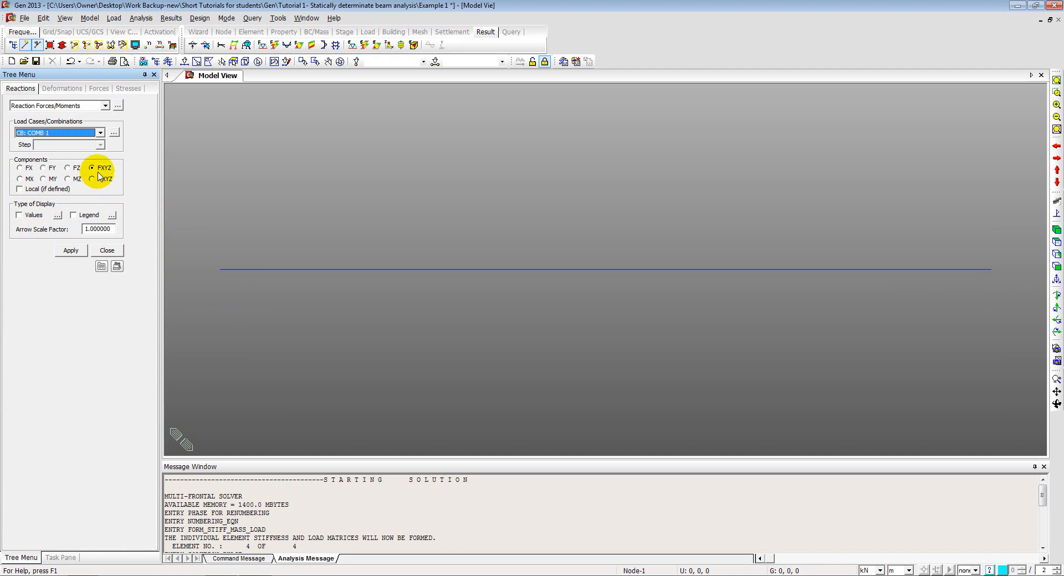
click(19, 218)
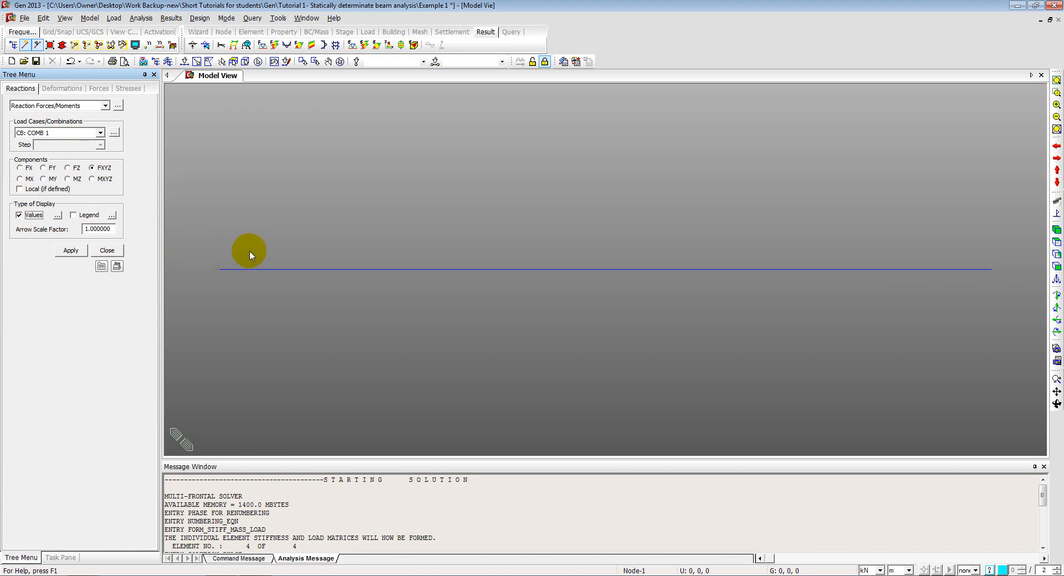
click(59, 216)
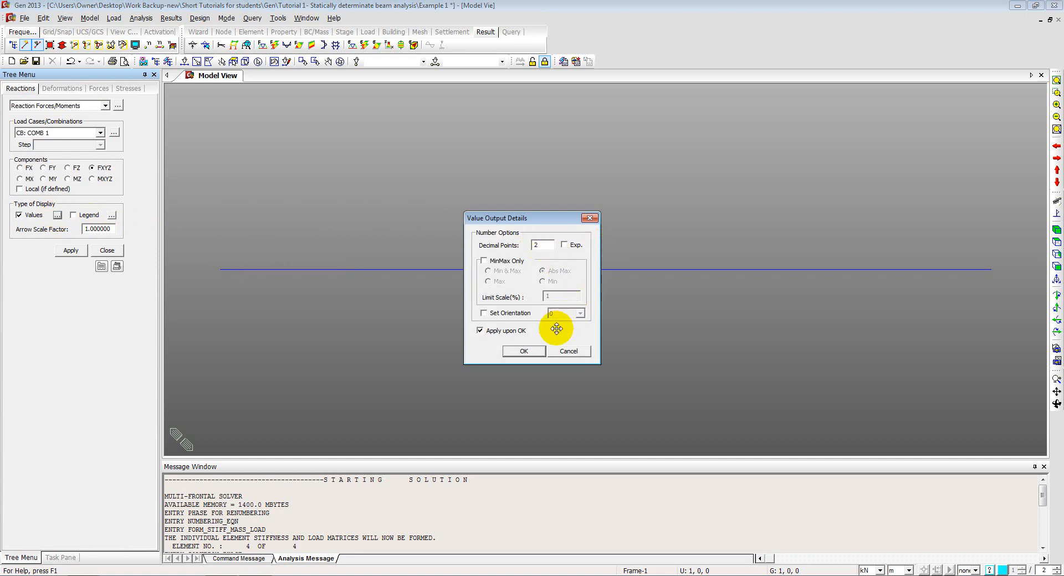
click(524, 351)
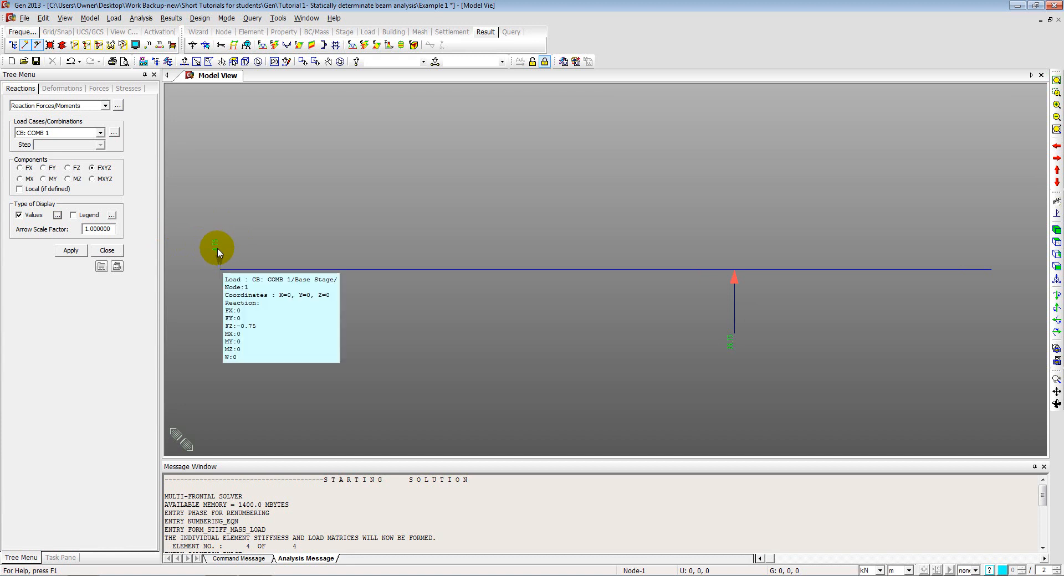
- Set the font size of the nodal output values to 12 in the display options
click(136, 45)
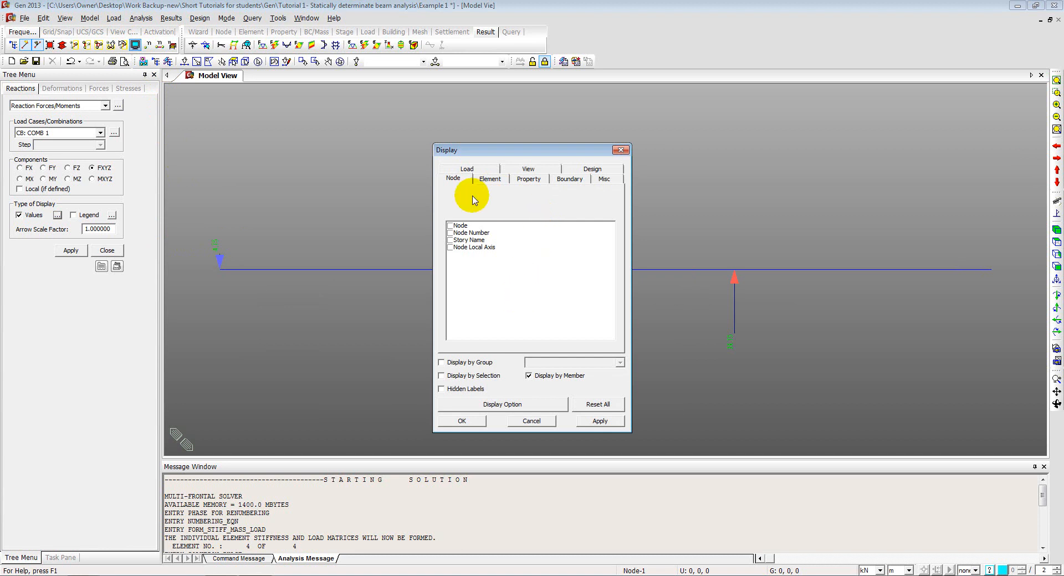
click(477, 177)
click(458, 175)
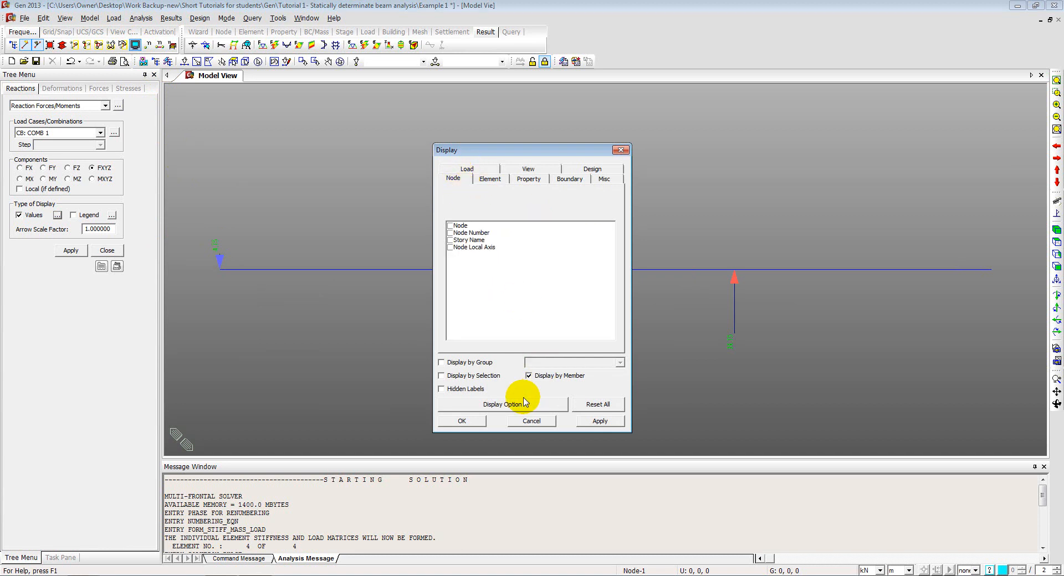
click(490, 405)
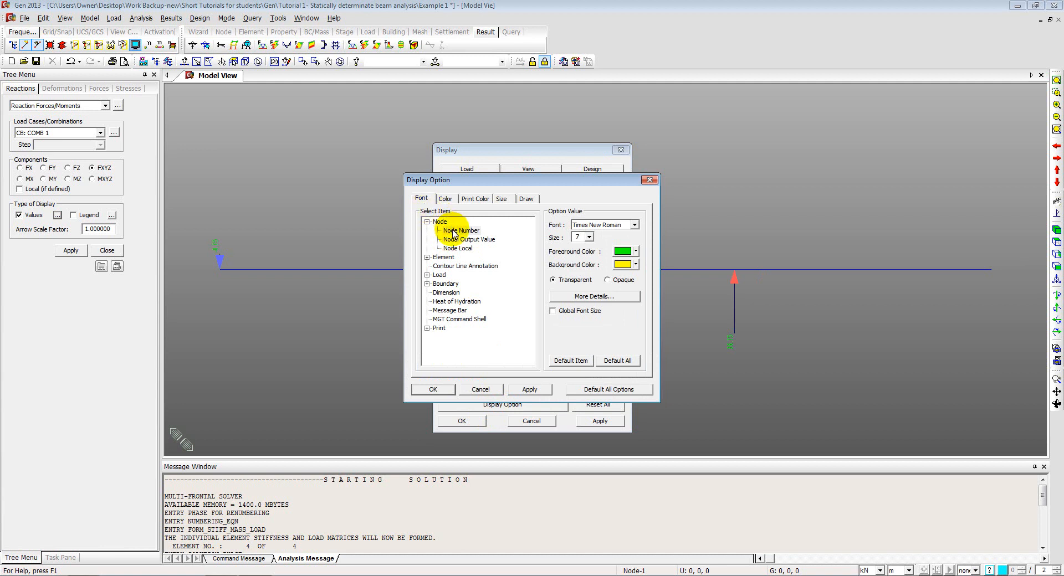
click(465, 241)
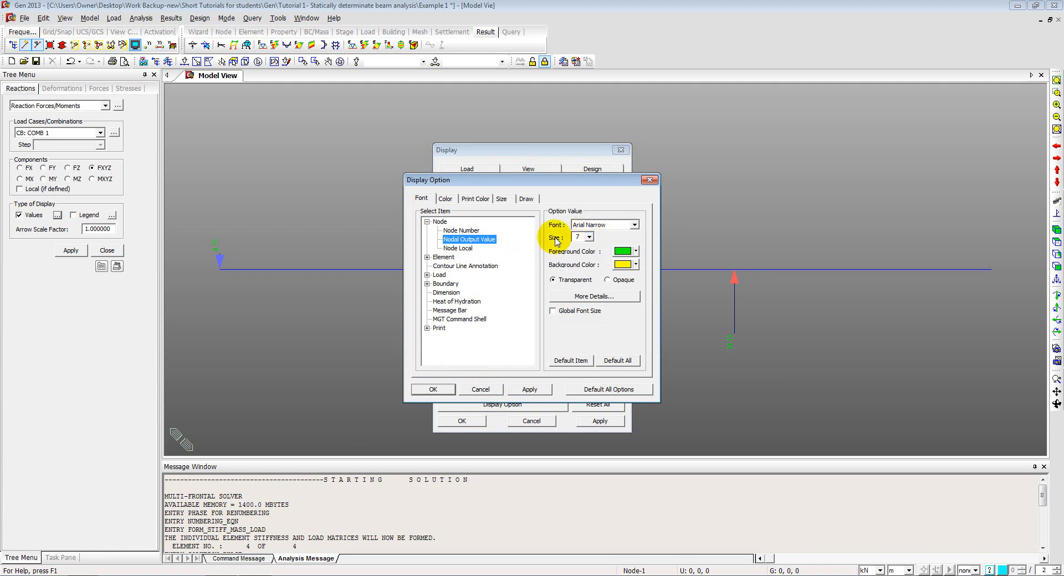
click(589, 237)
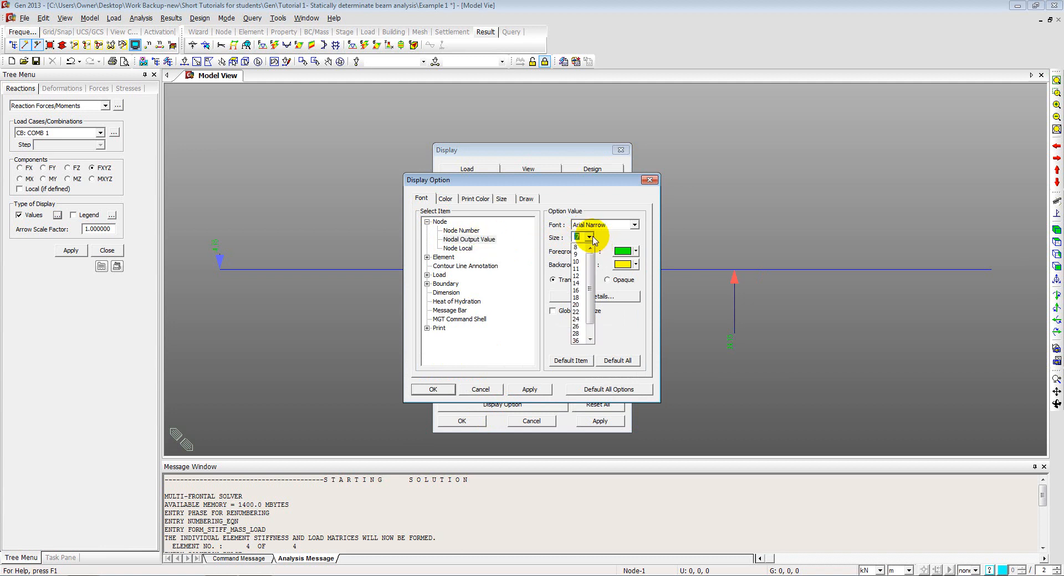
click(576, 276)
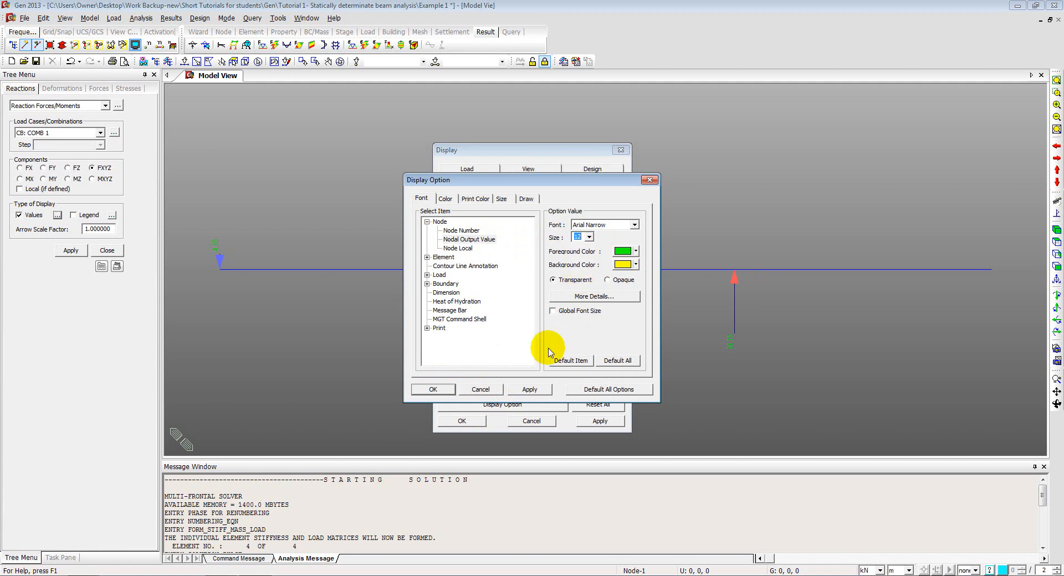
click(449, 390)
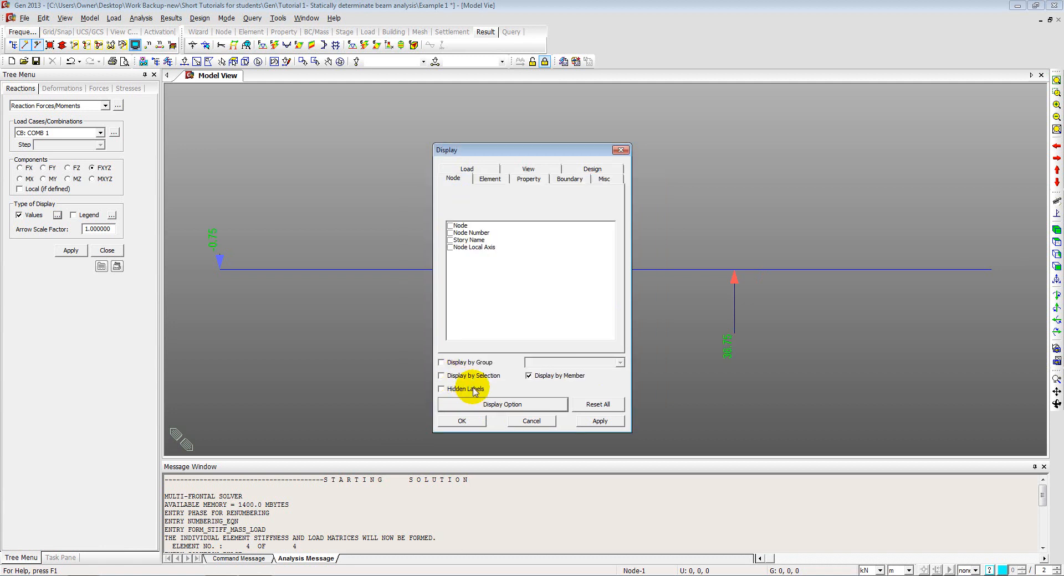
click(446, 424)
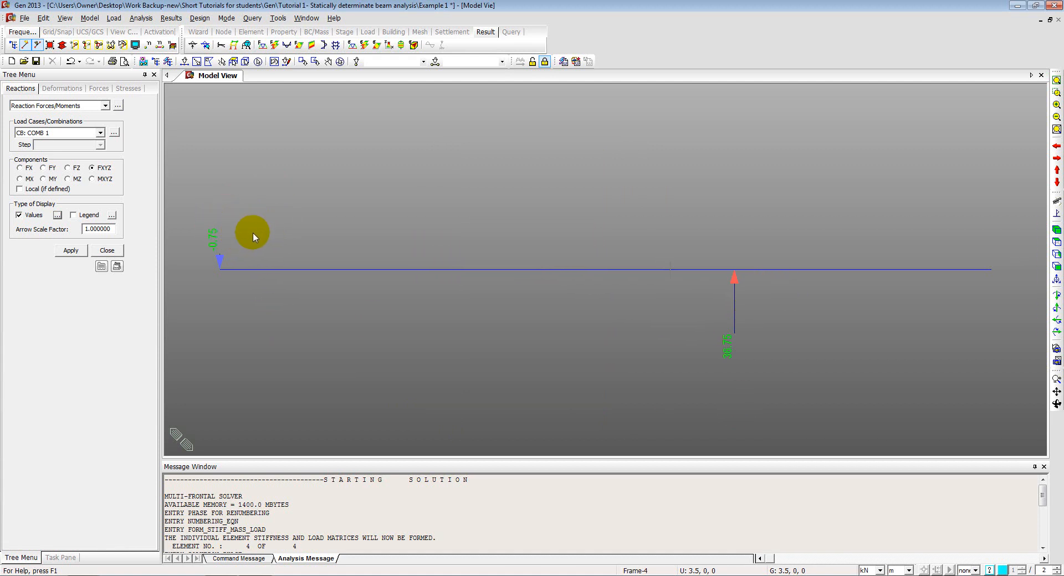
right_click(756, 344)
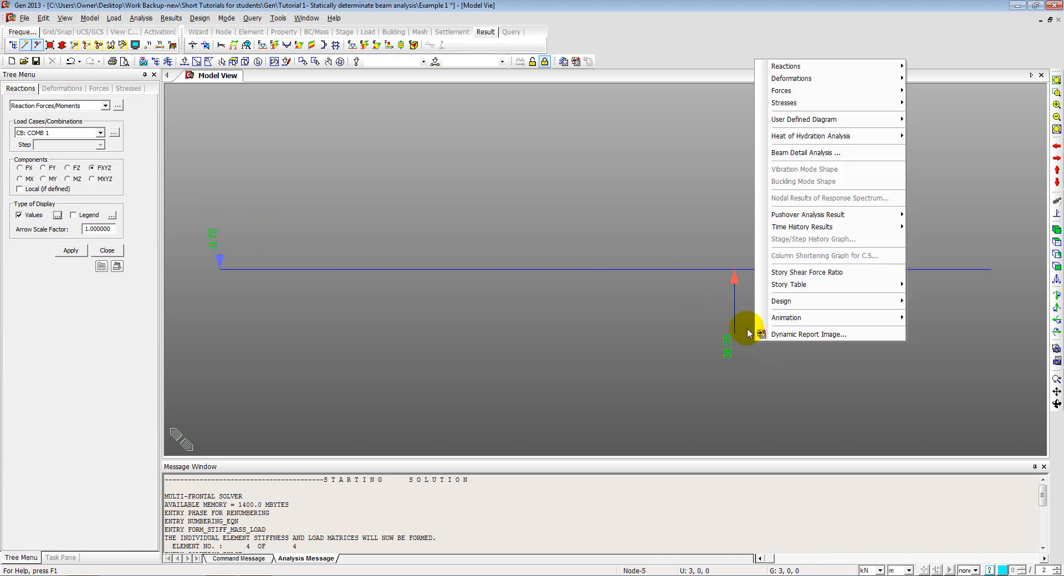
click(693, 327)
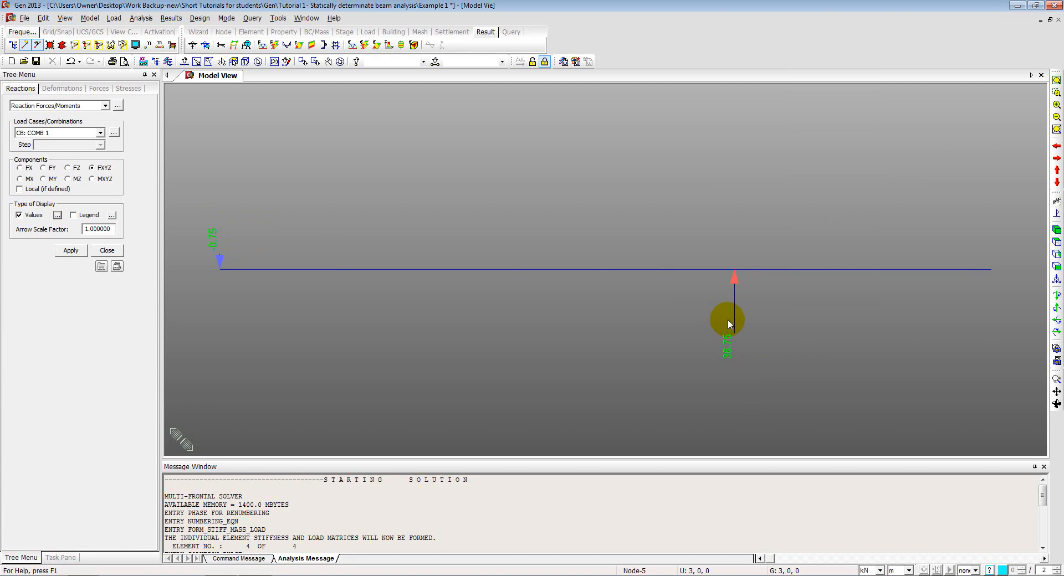
- Switch to the tutorial PDF in Adobe Acrobat and examine the loading diagram and hand calculations on page 10
key(alt+Tab)
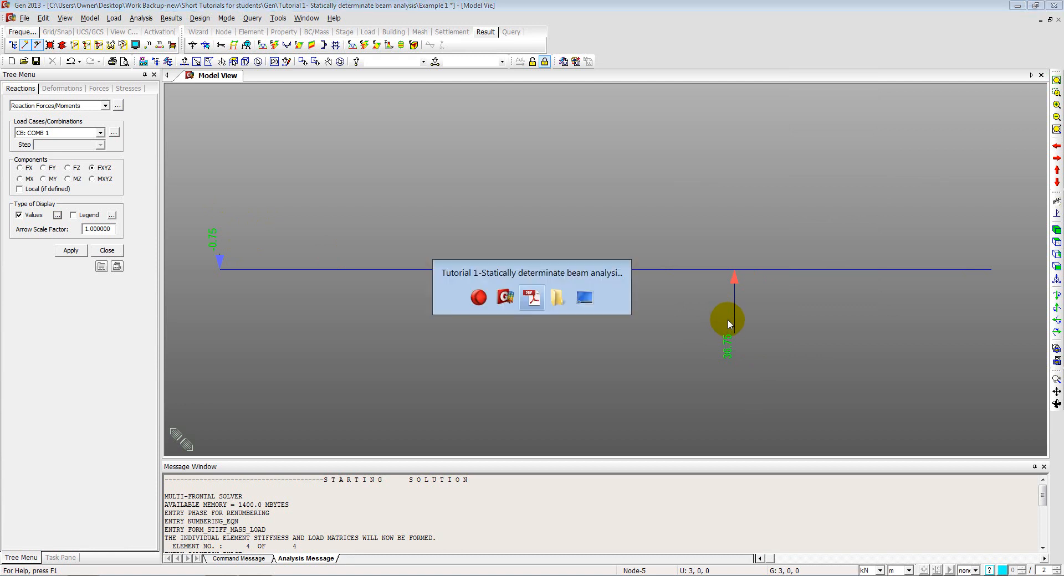
drag(1053, 86, 1059, 508)
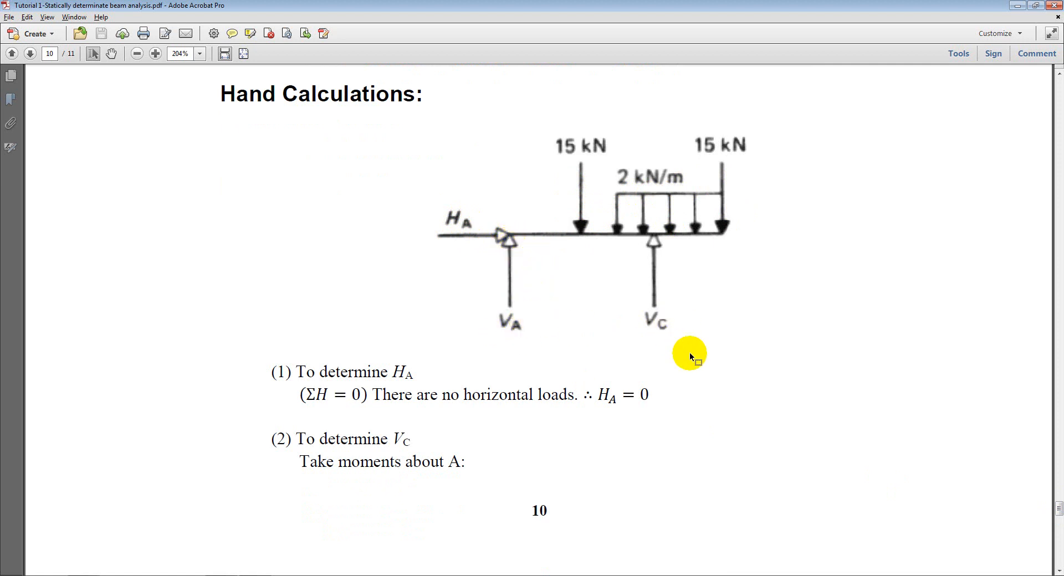
scroll(442, 310, down, 5)
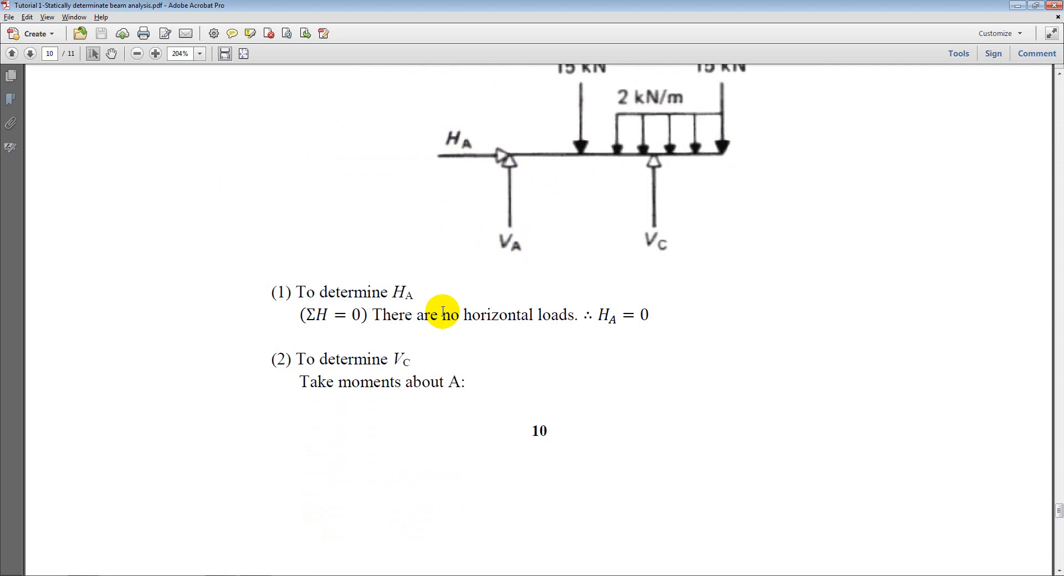
scroll(442, 309, down, 1)
scroll(421, 255, up, 5)
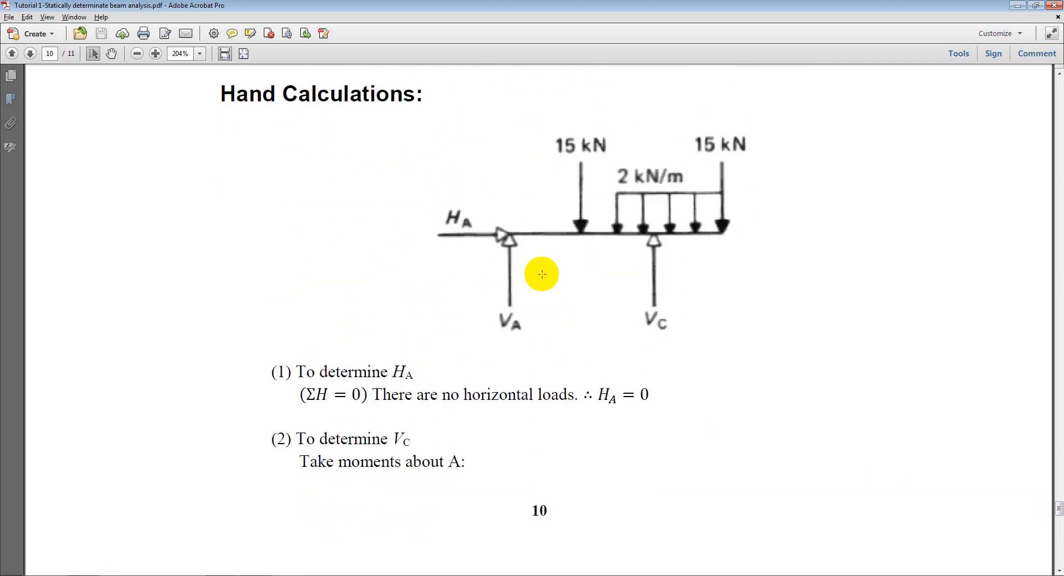